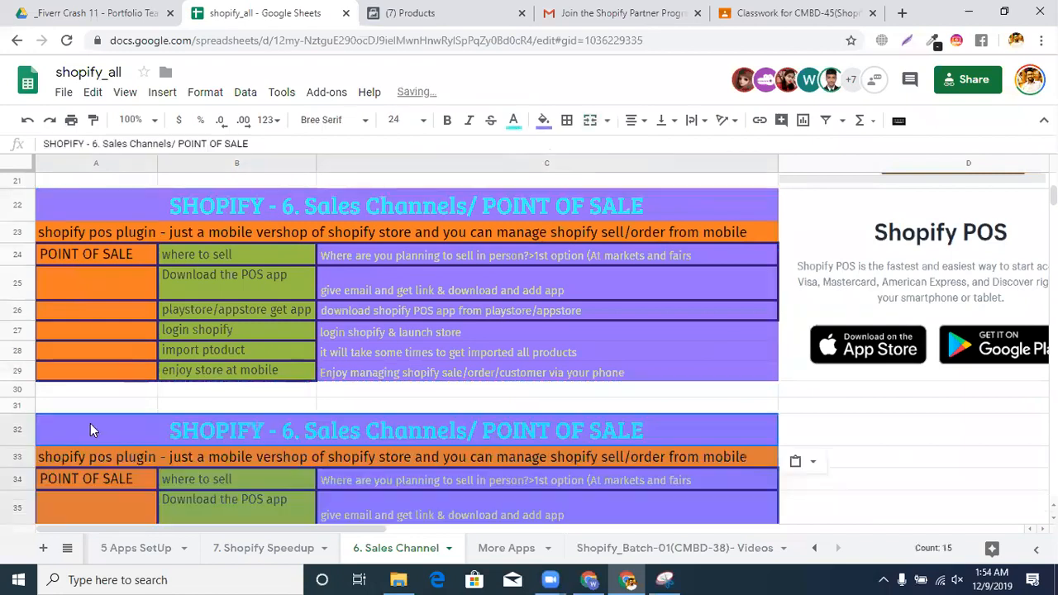
Replace "POINT OF SALE" with "buy now button" in the row 32 heading.
{"action": "double_click", "coordinate": [492, 429]}
{"action": "left_click_drag", "start_coordinate": [493, 429], "coordinate": [782, 432]}
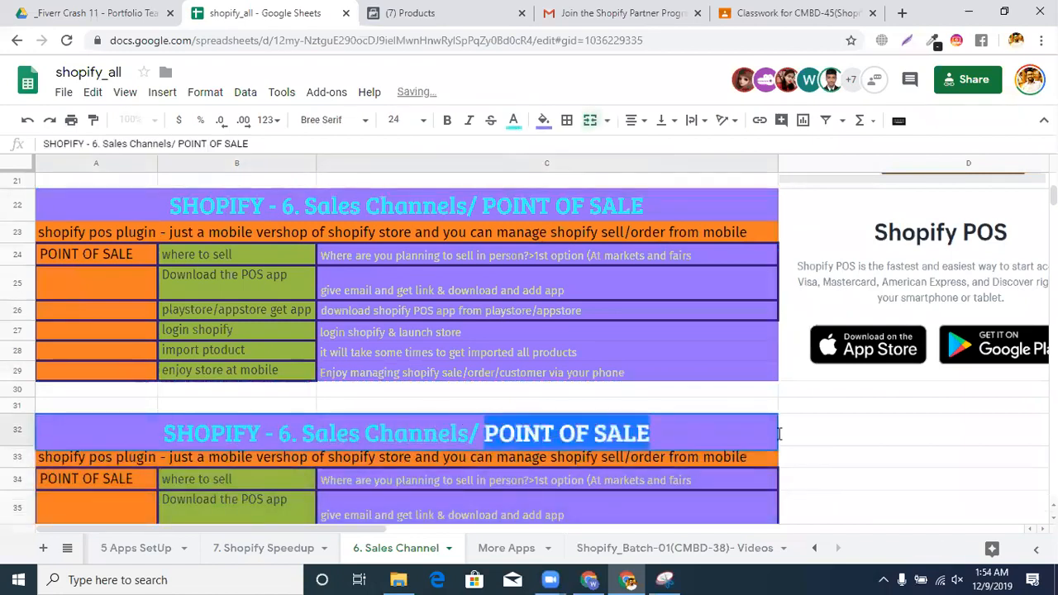
{"action": "type", "text": "buy no"}
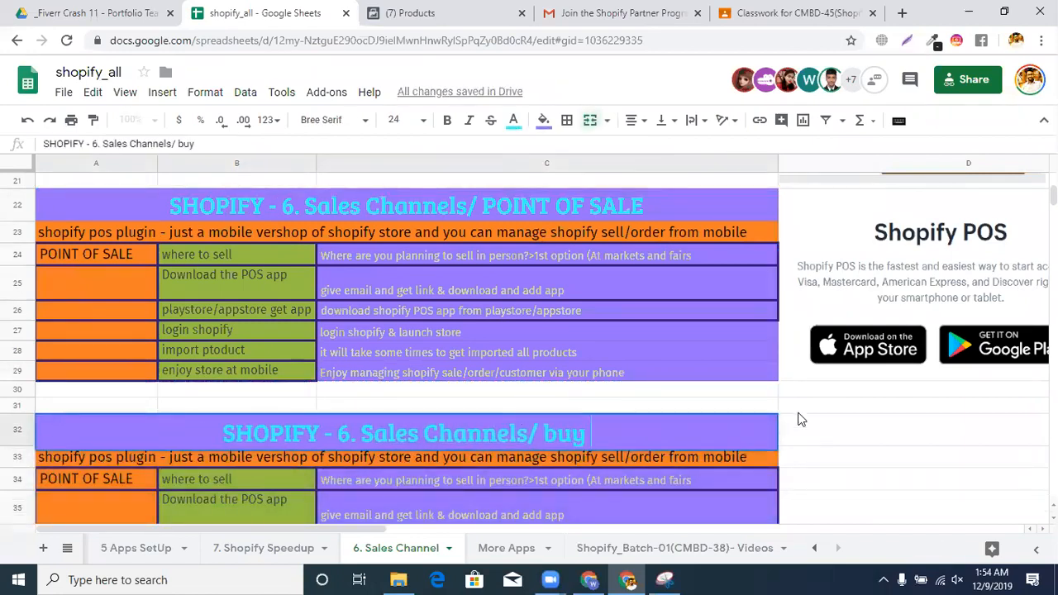
{"action": "type", "text": "w button"}
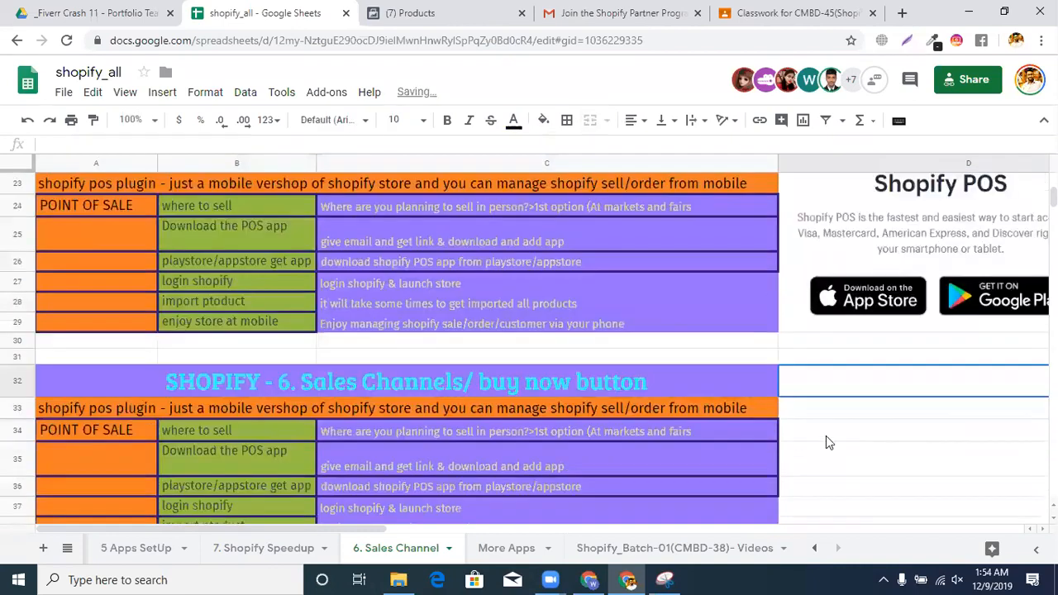
{"action": "left_click", "coordinate": [825, 440]}
Replace the row 33 description with "its actually add a direct payment buy now button - instead of cart - checkout - billing - payment".
{"action": "scroll", "coordinate": [825, 439], "scroll_direction": "down", "scroll_amount": 1}
{"action": "double_click", "coordinate": [563, 413]}
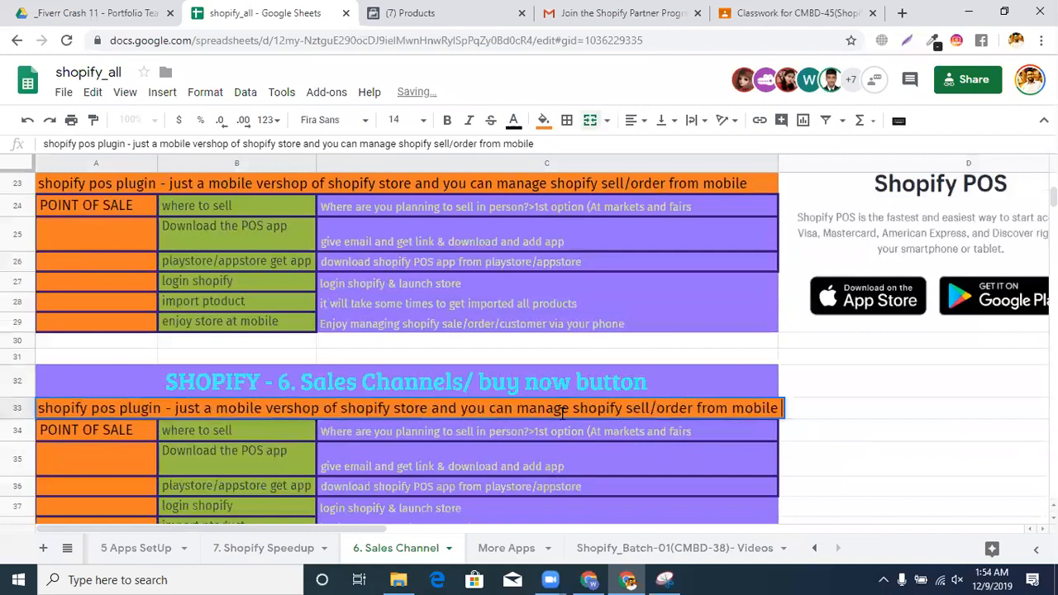
{"action": "key", "text": "ctrl+a"}
{"action": "type", "text": "its a"}
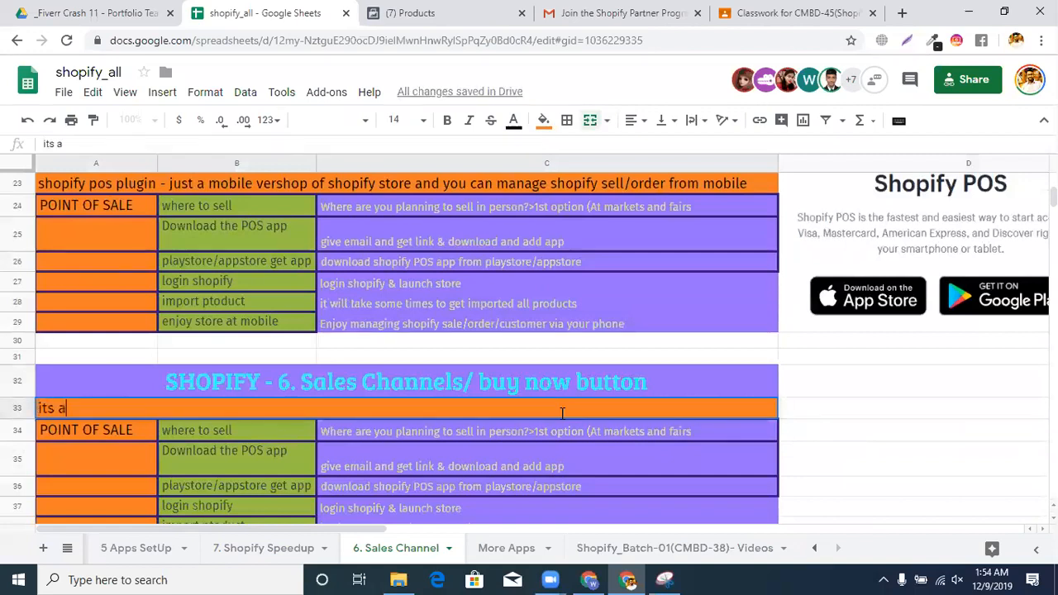
{"action": "type", "text": "ctually add a direct payment buy now button - i"}
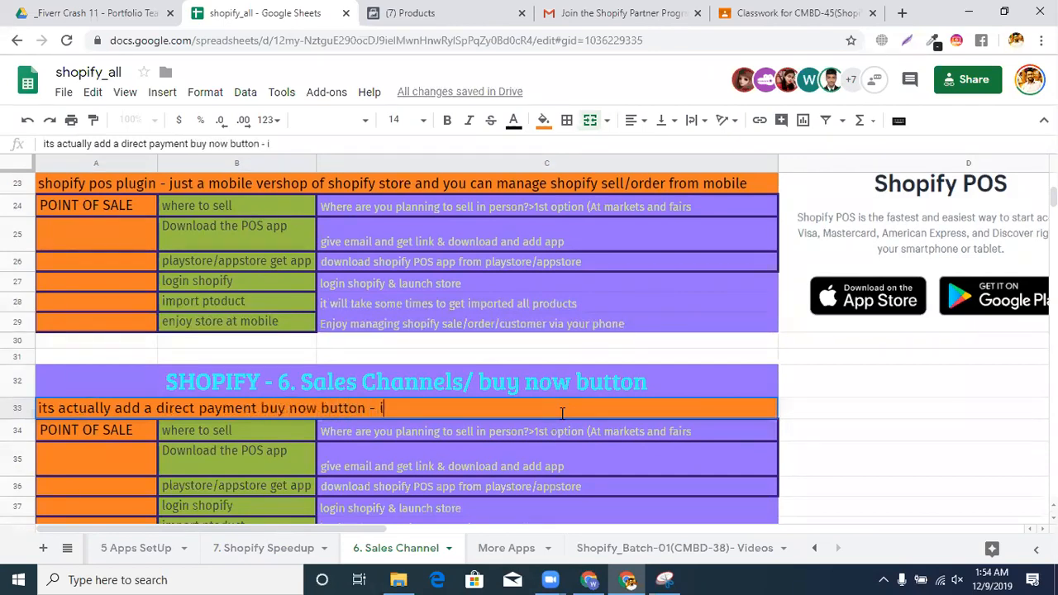
{"action": "type", "text": "nstead o"}
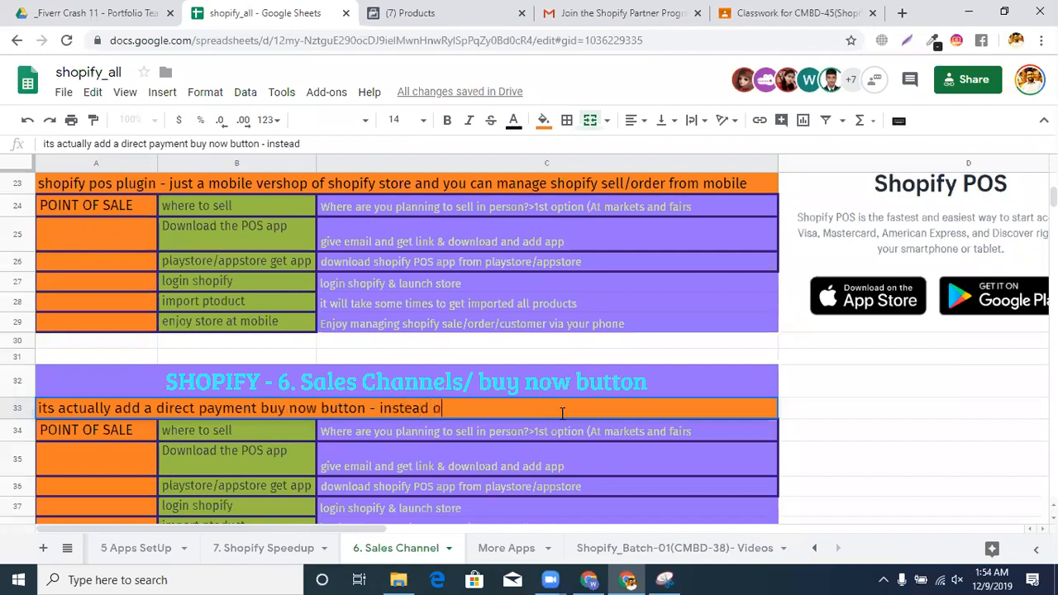
{"action": "type", "text": "f cart - checkou"}
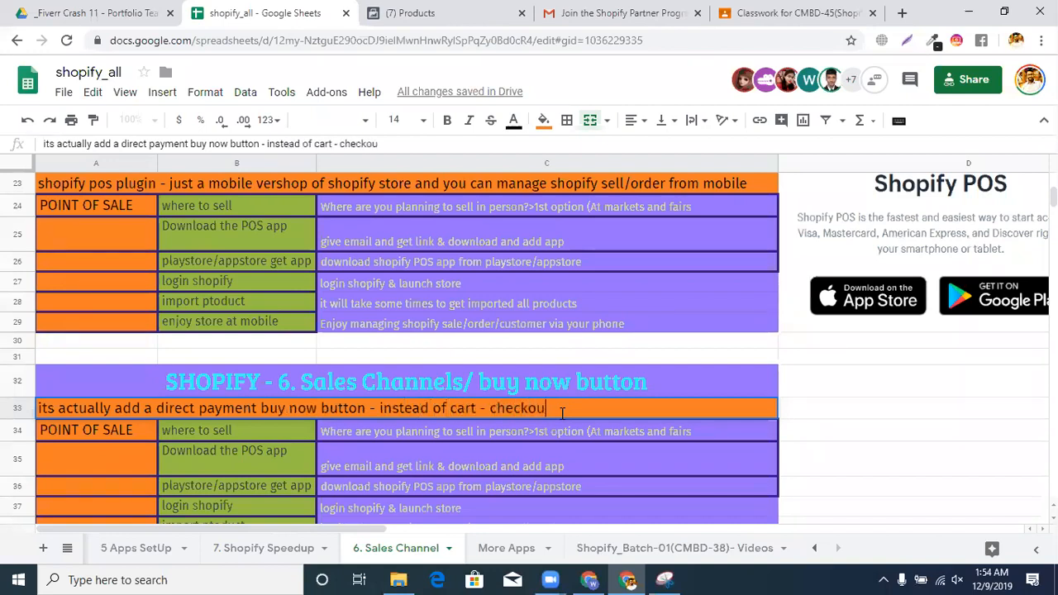
{"action": "type", "text": "t - billing - paymen"}
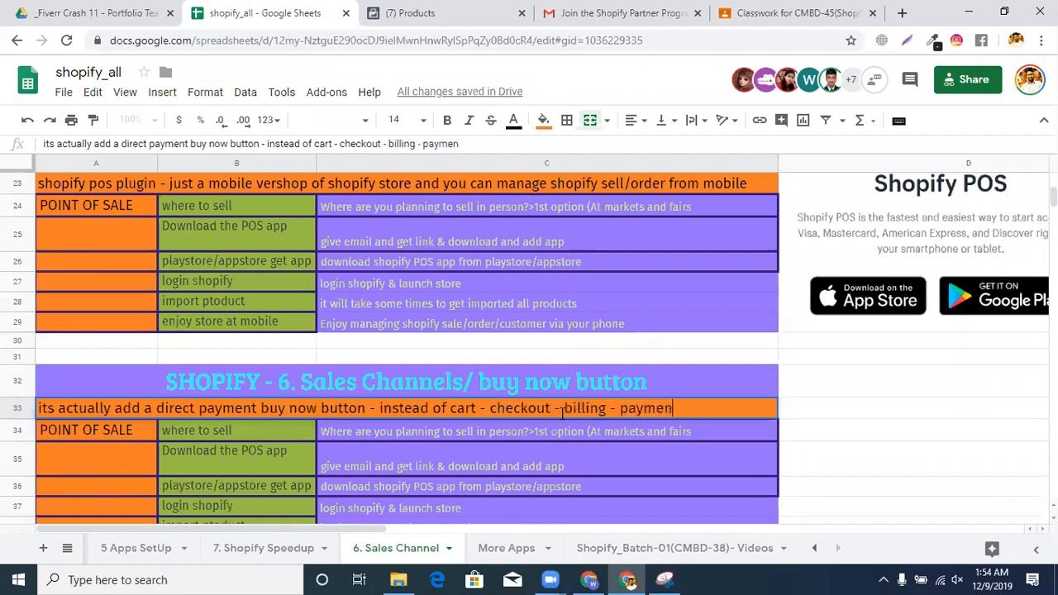
Continue the row 33 description with "& adding a buy now button for a product".
{"action": "type", "text": "t & adding a bu now"}
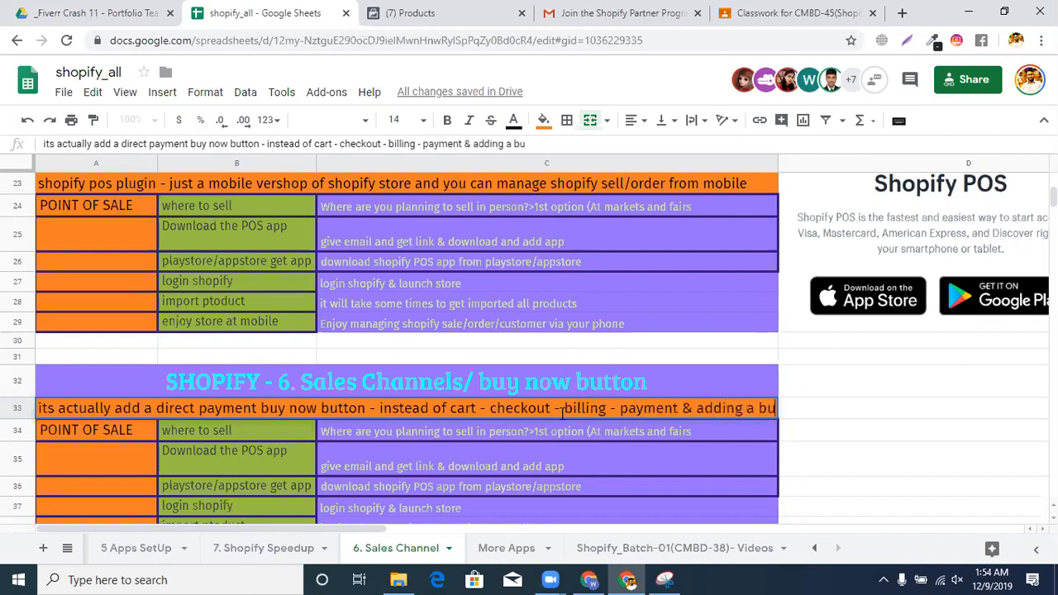
{"action": "key", "text": "BackSpace"}
{"action": "key", "text": "BackSpace"}
{"action": "key", "text": "BackSpace"}
{"action": "key", "text": "BackSpace"}
{"action": "type", "text": "y nw"}
{"action": "key", "text": "BackSpace"}
{"action": "type", "text": "ow button"}
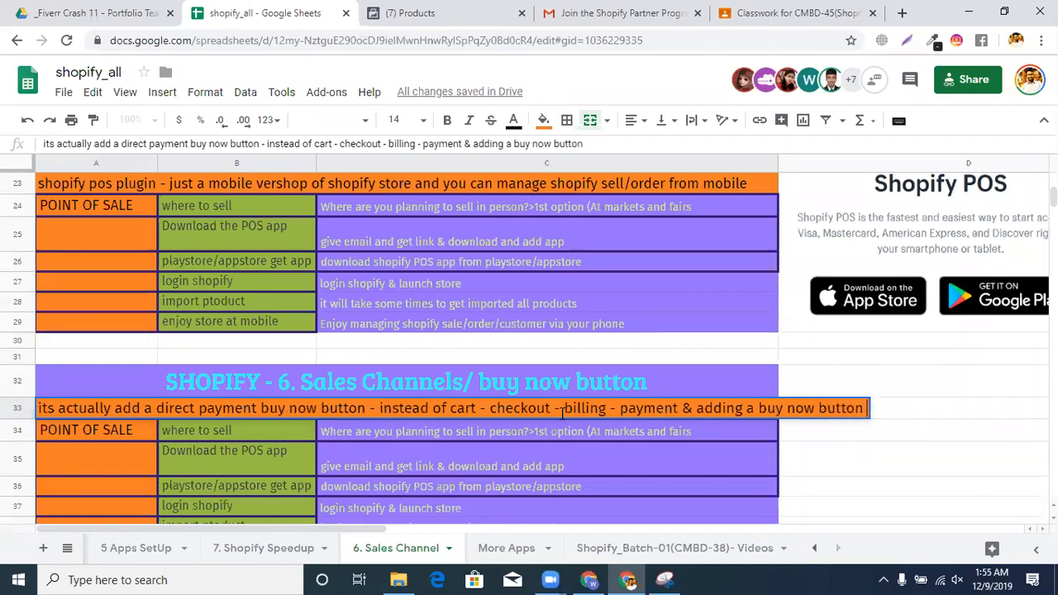
{"action": "type", "text": " for a pro"}
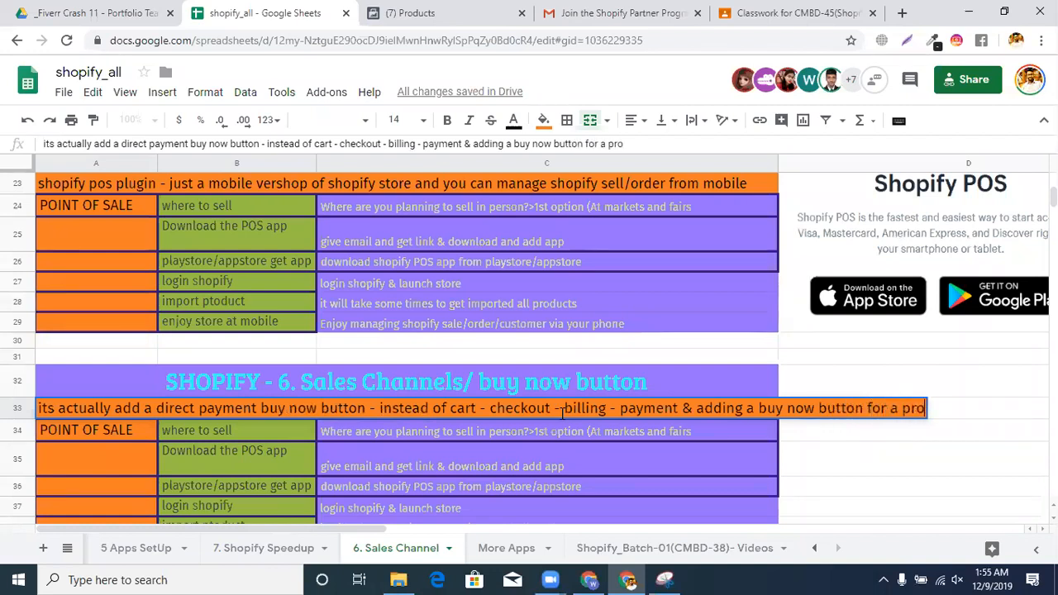
{"action": "type", "text": "duct"}
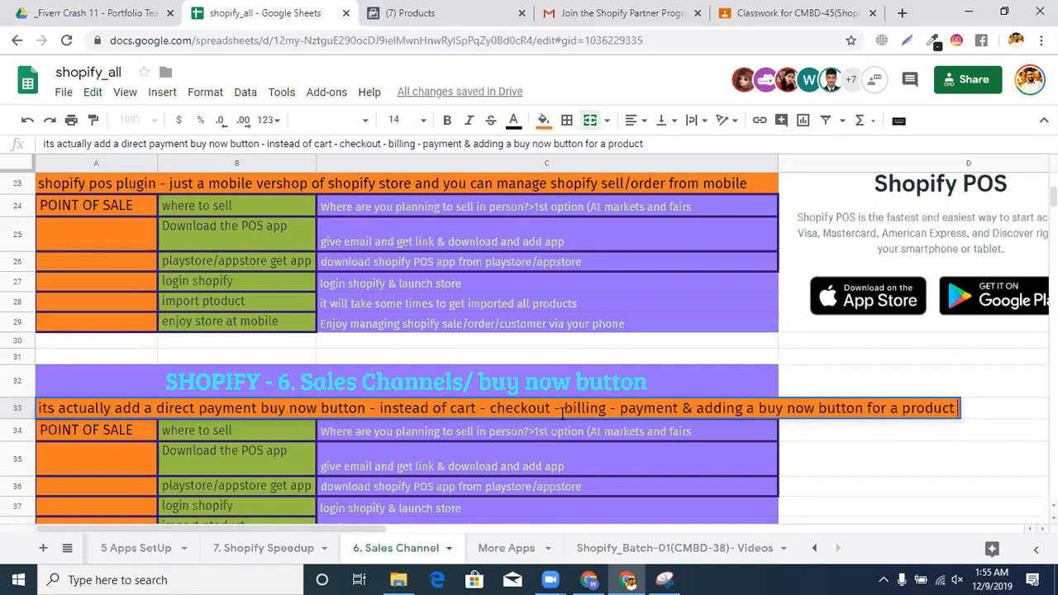
Append "- also allow a custom code and if you use the code to fb/insta marketing - directly" to the row 33 description.
{"action": "type", "text": " - al"}
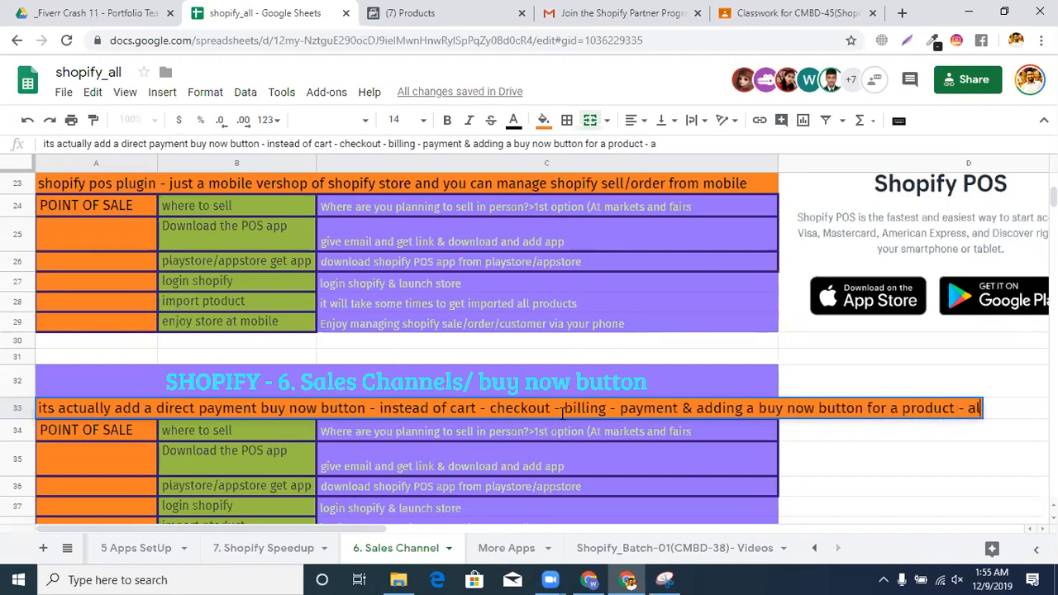
{"action": "type", "text": "so allow a"}
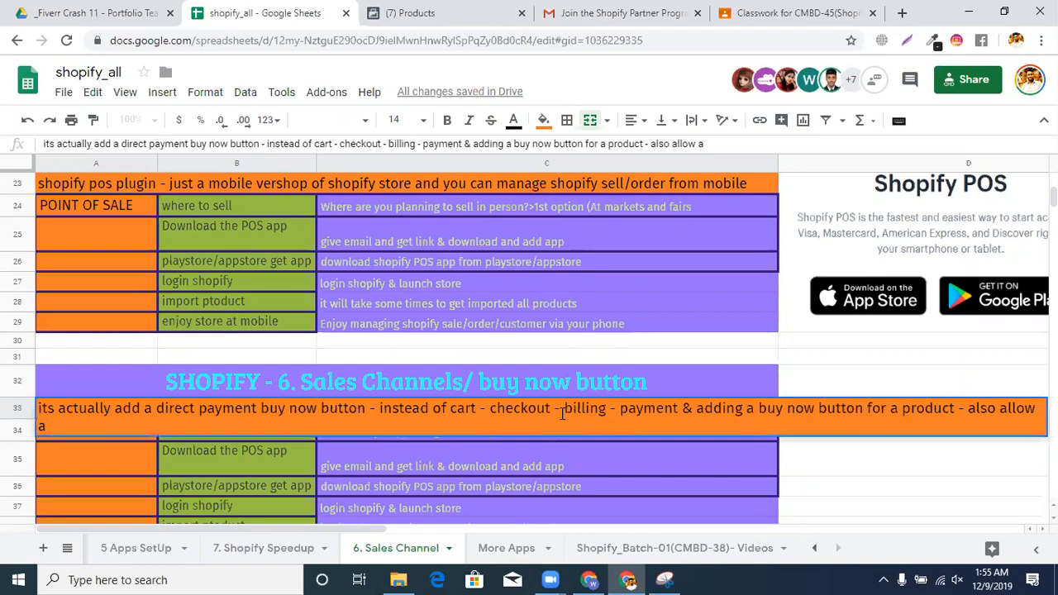
{"action": "type", "text": " custom co"}
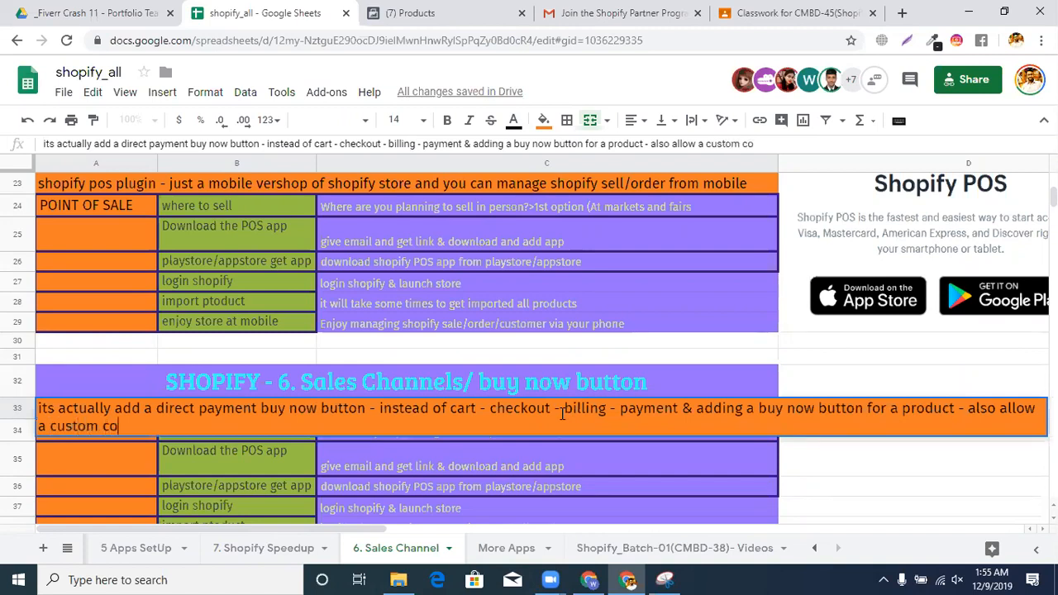
{"action": "type", "text": "de and if yo"}
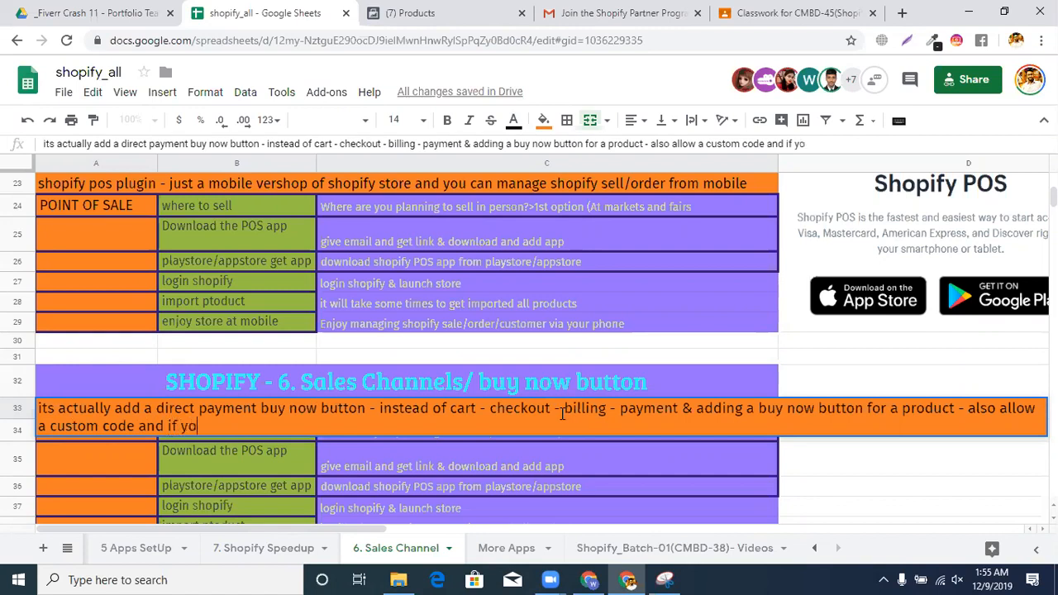
{"action": "type", "text": "u use the code to f"}
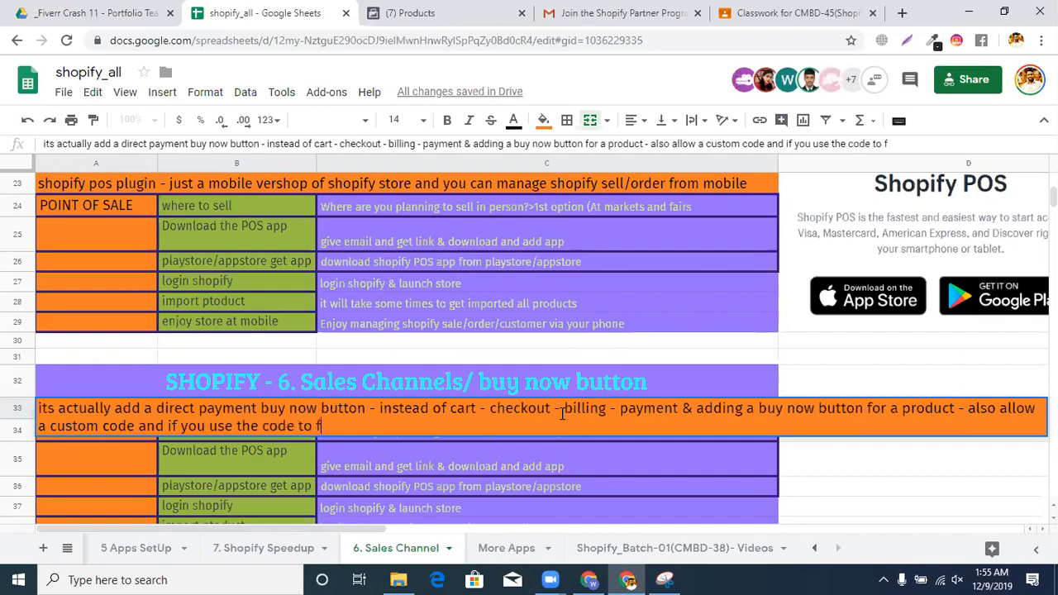
{"action": "type", "text": "b/in"}
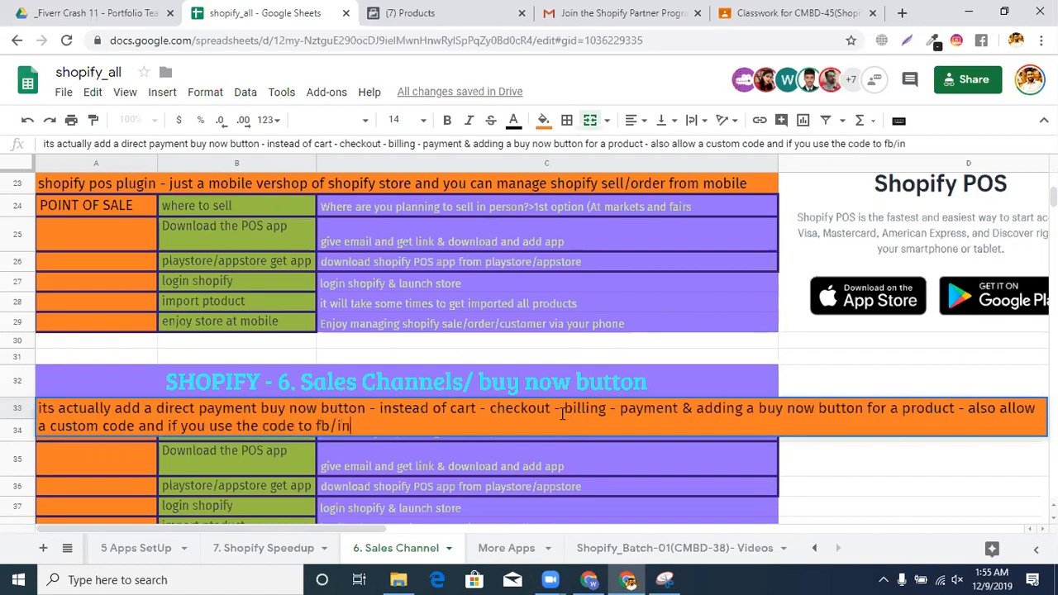
{"action": "type", "text": "sta marketing - directly"}
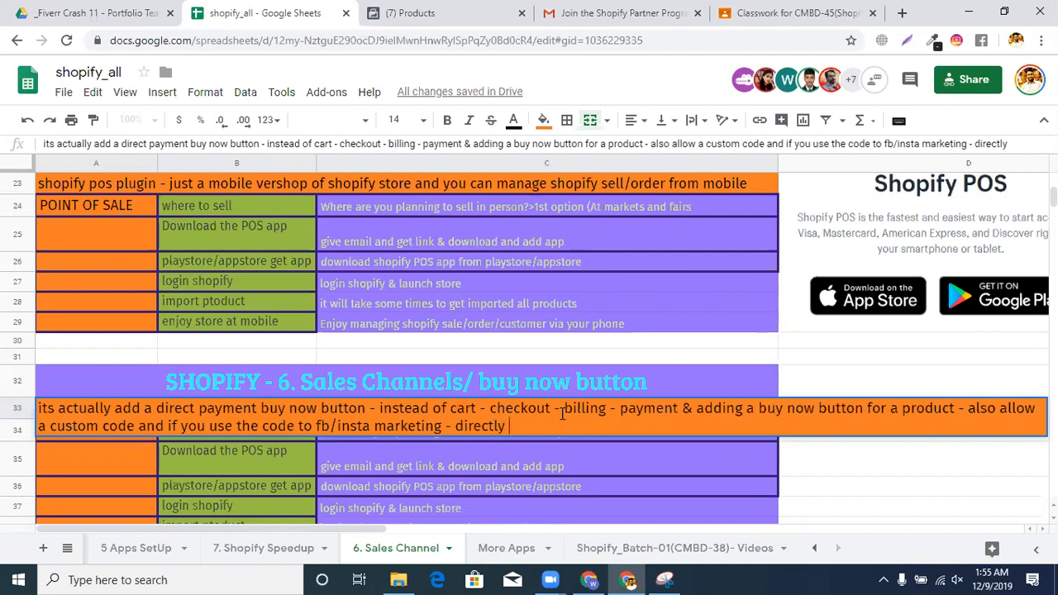
Finish the row 33 description with "customer can buy product via fb boost from shopify".
{"action": "type", "text": " customer can buy p"}
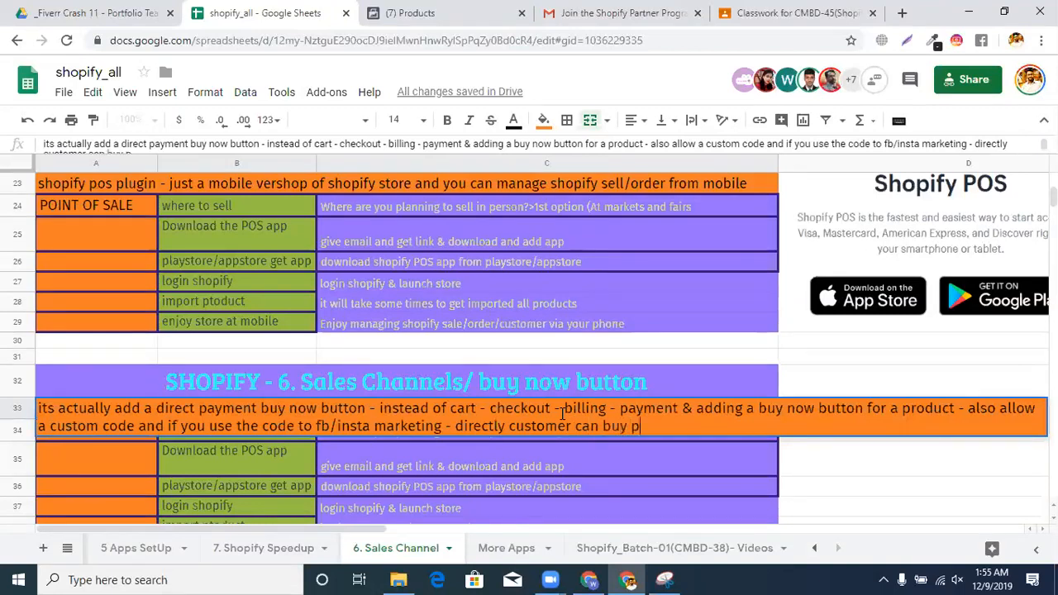
{"action": "type", "text": "roduct via "}
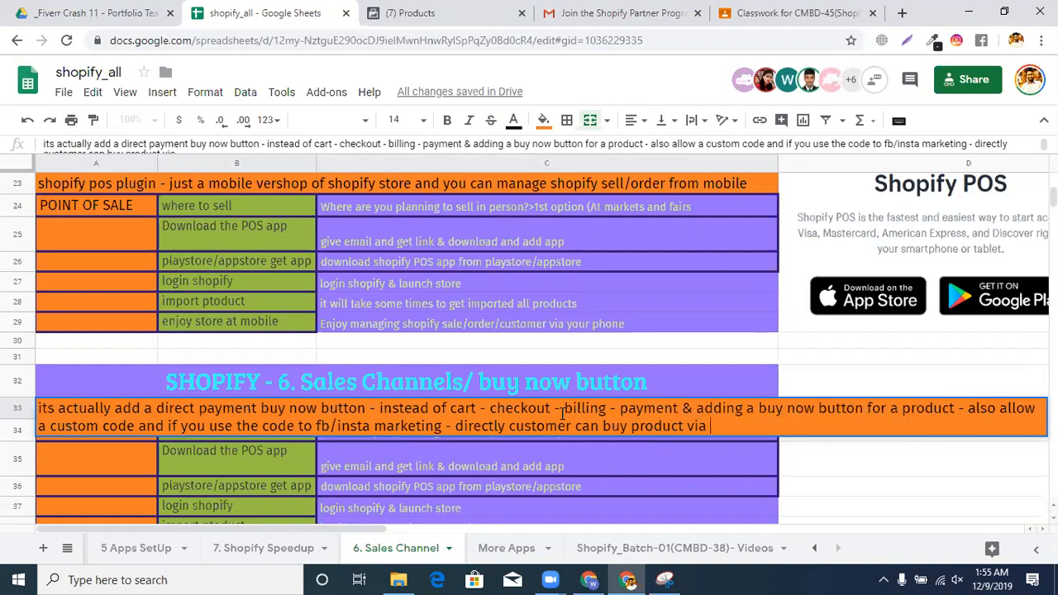
{"action": "type", "text": "fb boost from shopify"}
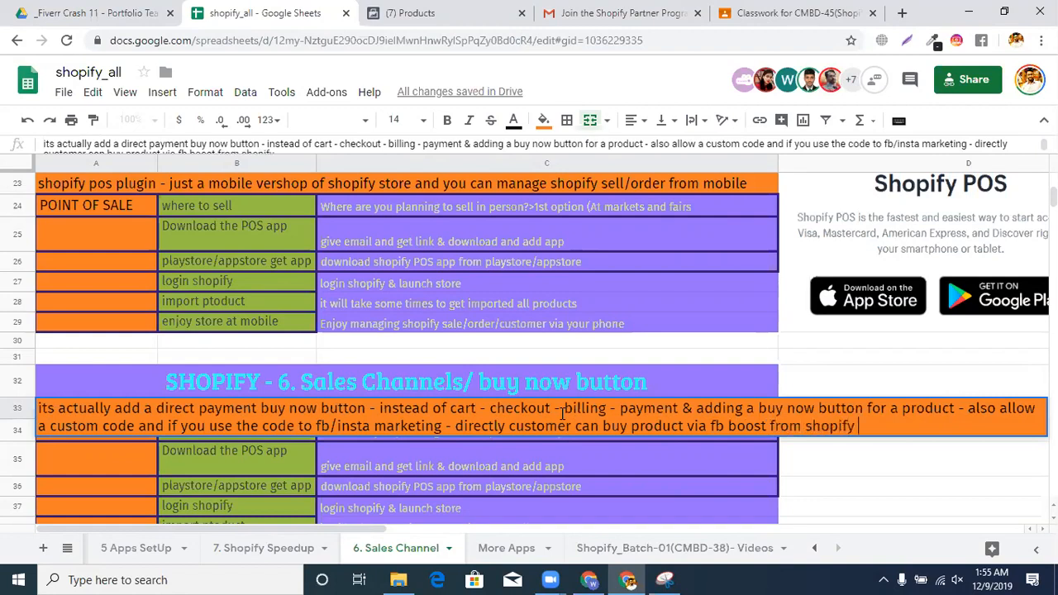
{"action": "left_click", "coordinate": [620, 281]}
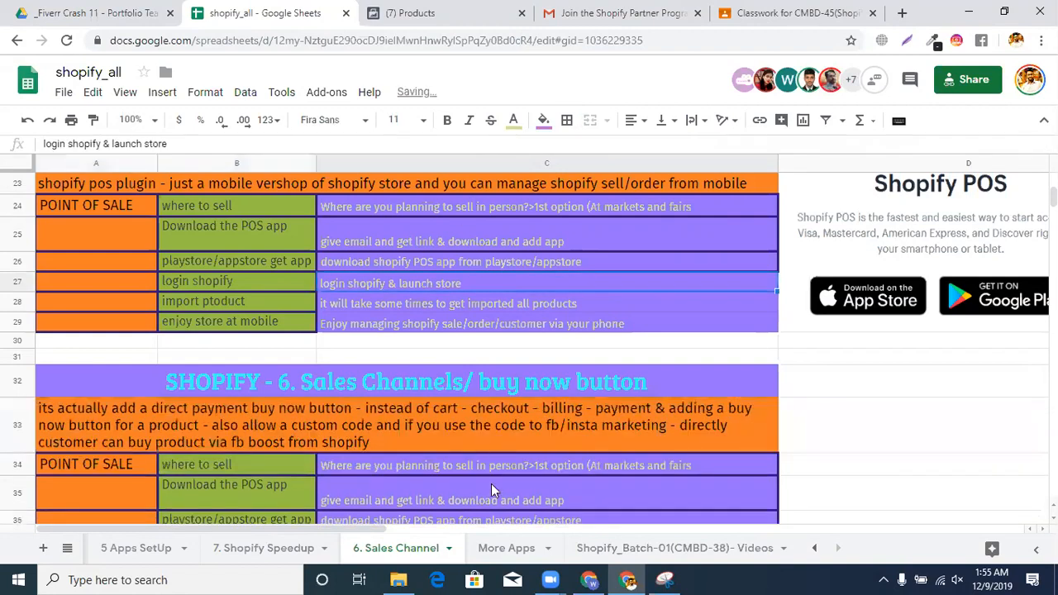
Replace "POINT OF SALE" in cell A34 with "buy now button" copied from the row 32 heading.
{"action": "scroll", "coordinate": [126, 352], "scroll_direction": "down", "scroll_amount": 3}
{"action": "left_click", "coordinate": [121, 327]}
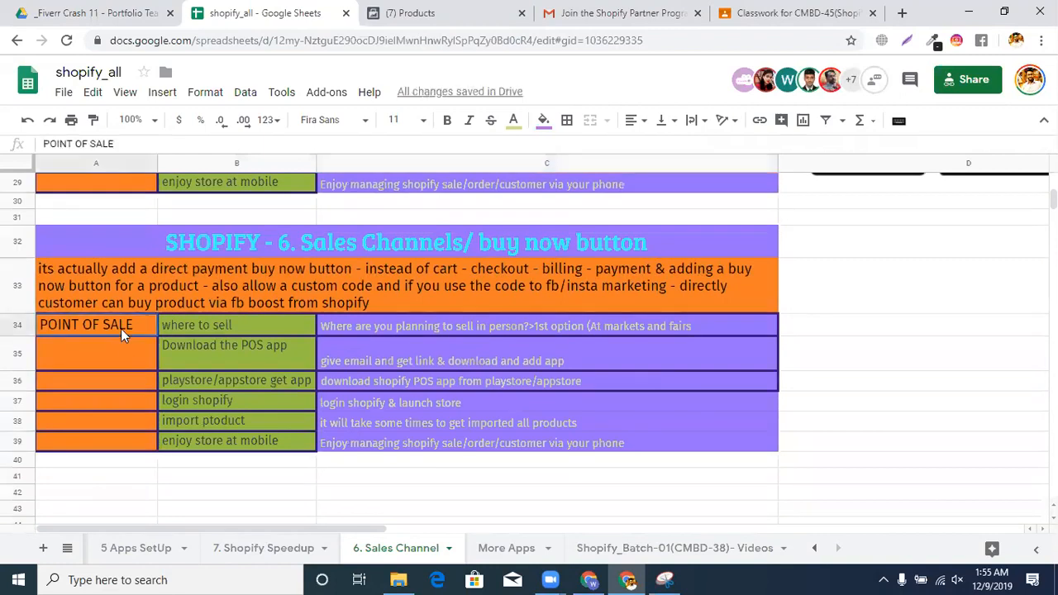
{"action": "double_click", "coordinate": [479, 245]}
{"action": "left_click", "coordinate": [784, 231], "text": "shift"}
{"action": "key", "text": "ctrl+c"}
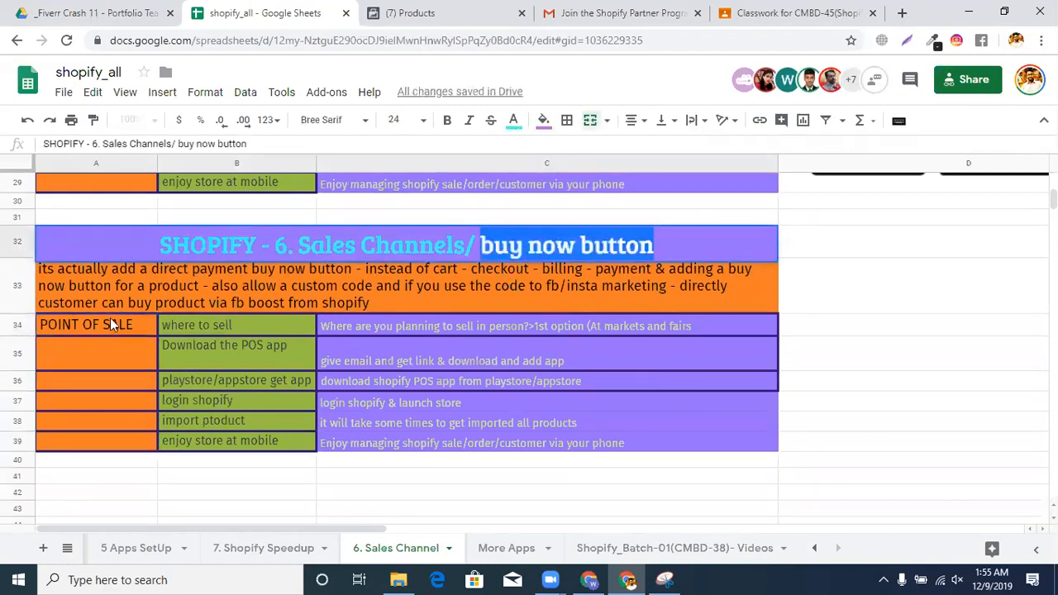
{"action": "double_click", "coordinate": [71, 316]}
{"action": "key", "text": "ctrl+a"}
{"action": "key", "text": "ctrl+v"}
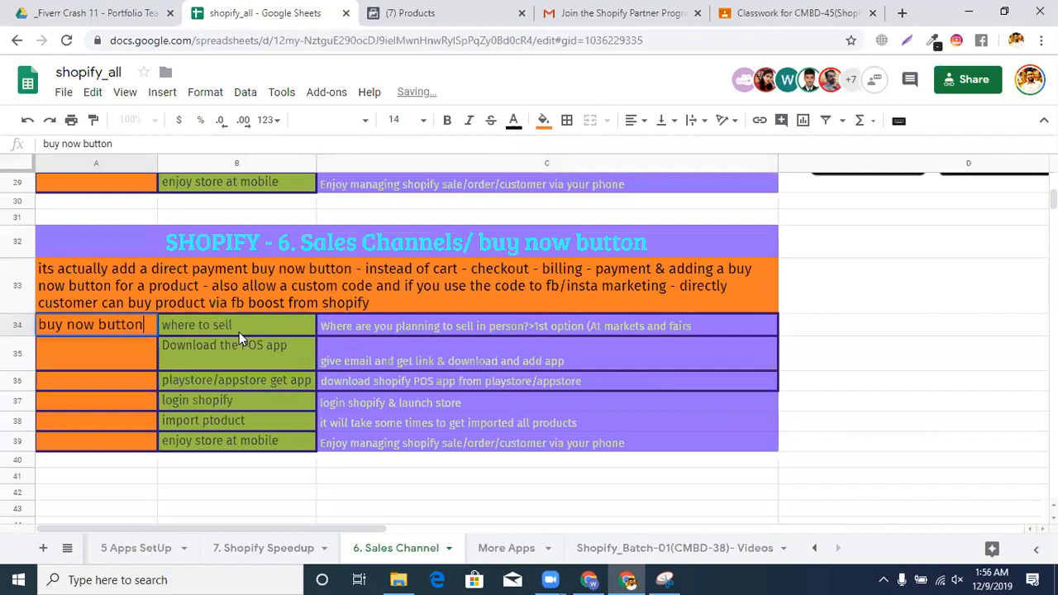
Select the "where to sell" text in cell B34, and start creating a Buy Button in the Shopify admin's Buy Button channel.
{"action": "left_click", "coordinate": [239, 325]}
{"action": "double_click", "coordinate": [239, 324]}
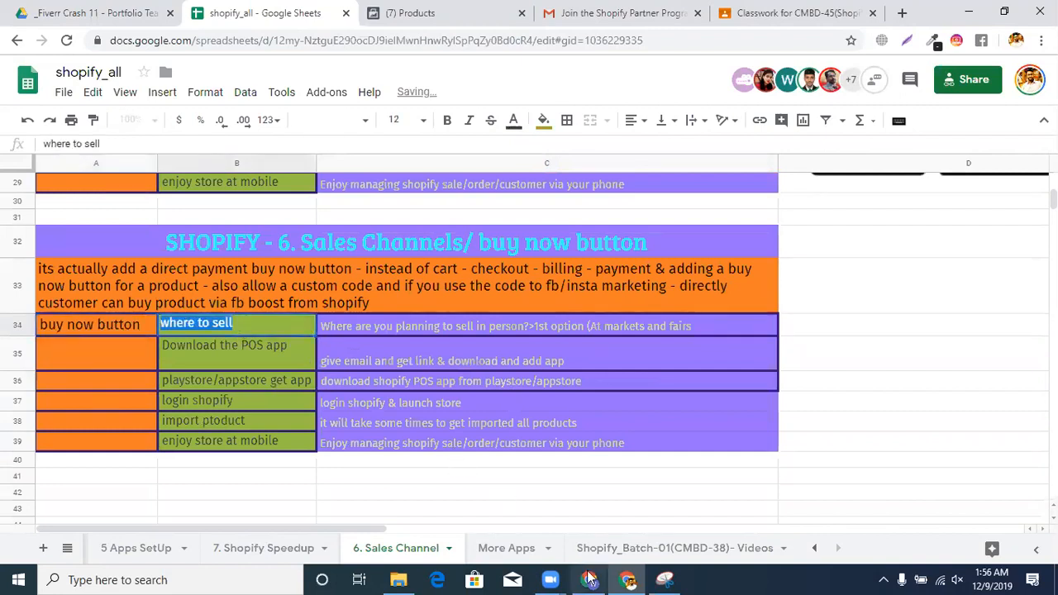
{"action": "left_click", "coordinate": [589, 579]}
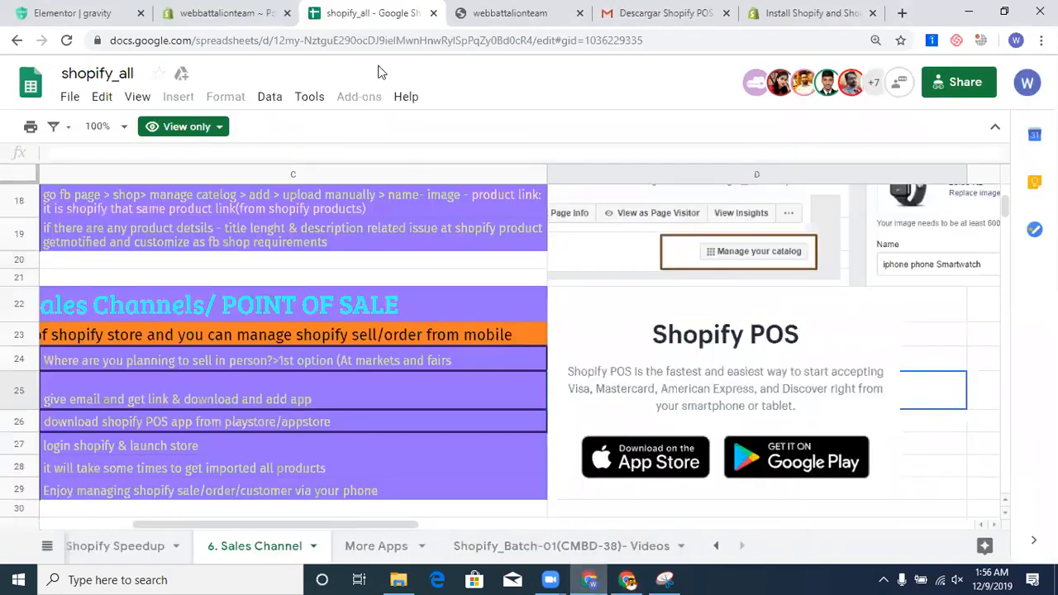
{"action": "left_click", "coordinate": [239, 12]}
{"action": "left_click", "coordinate": [718, 195]}
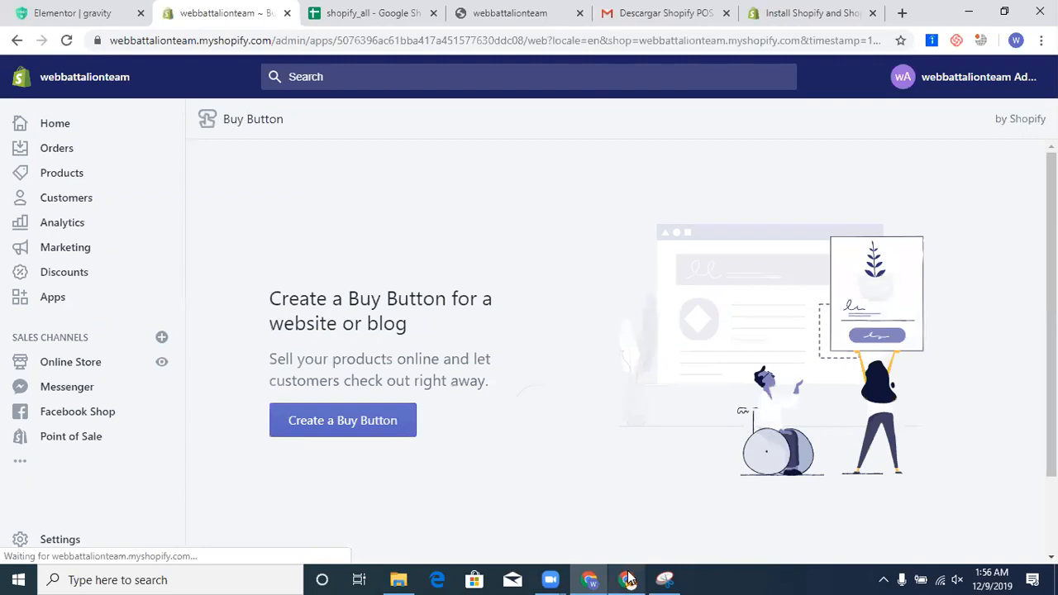
{"action": "left_click", "coordinate": [374, 428]}
Return to the editable shopify_all sheet and replace the text in cell B34 with "create buy now button".
{"action": "left_click", "coordinate": [628, 580]}
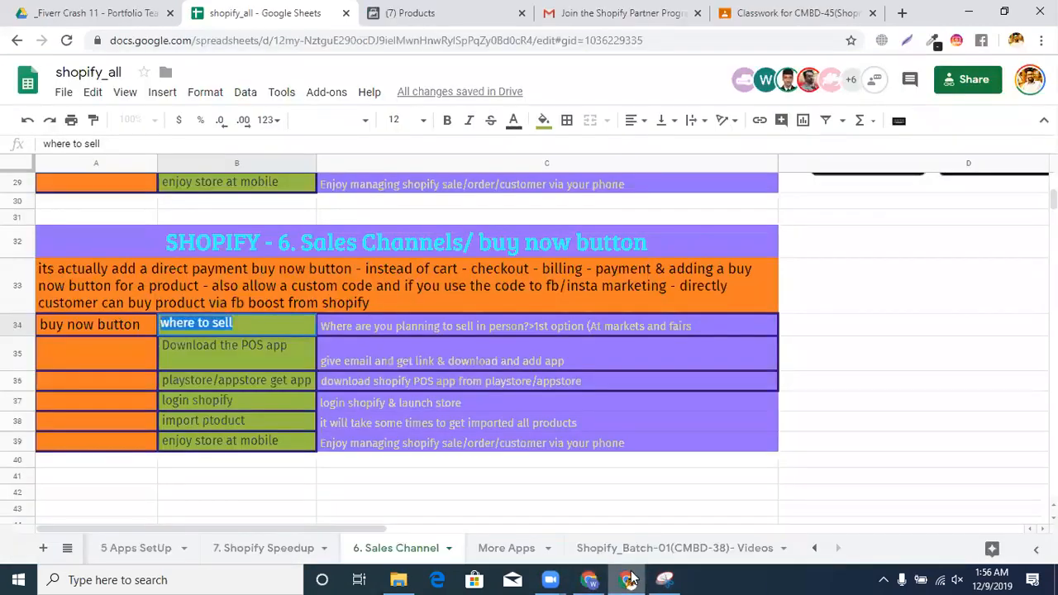
{"action": "type", "text": "c"}
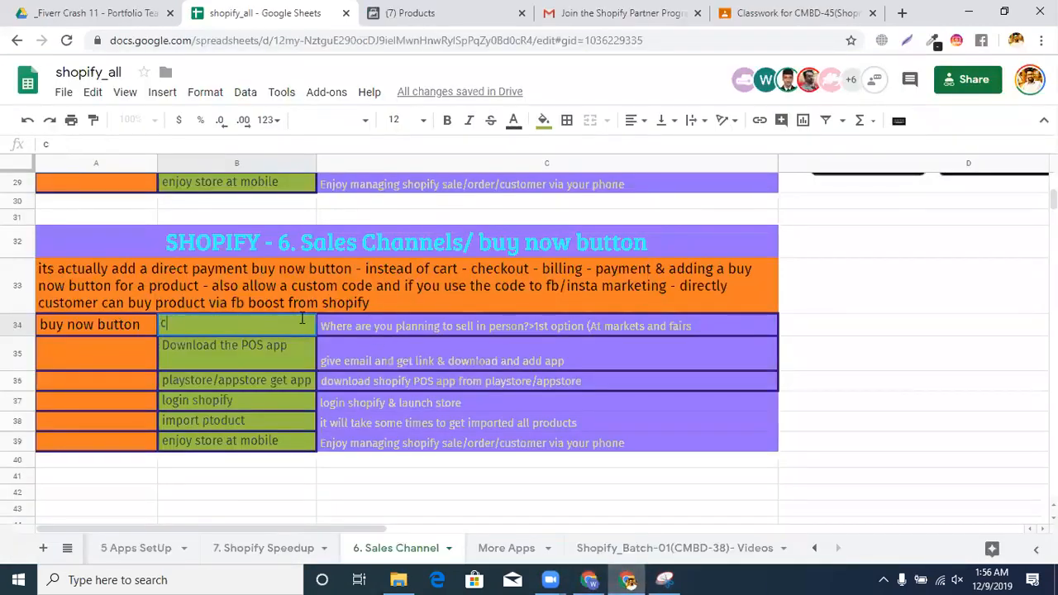
{"action": "type", "text": "reate buy now"}
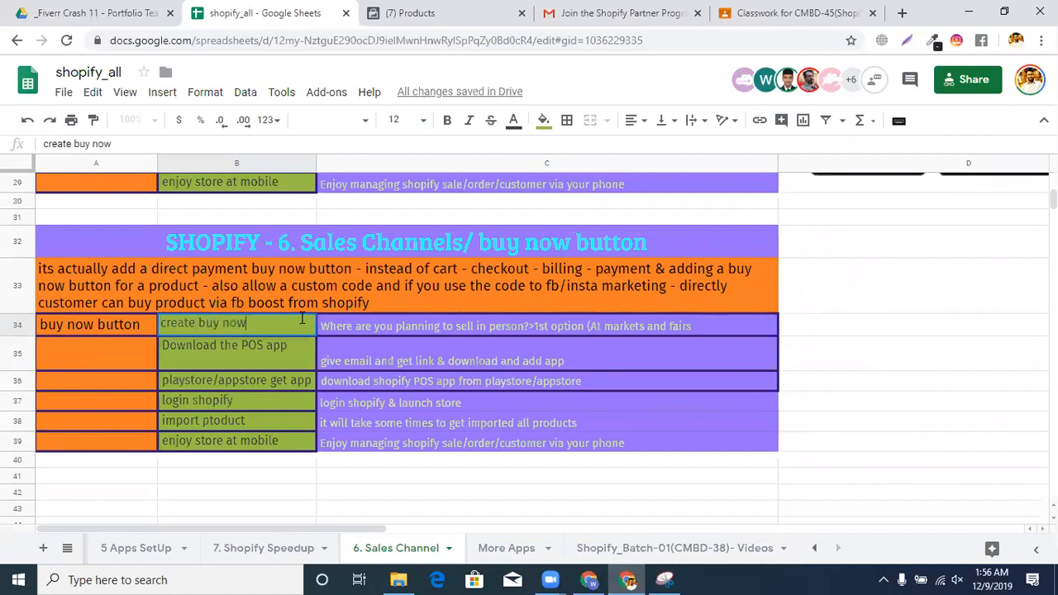
{"action": "type", "text": " button"}
Replace the text in cell C34 with "sales channel > buy now button > + > create buy now button".
{"action": "left_click", "coordinate": [526, 321]}
{"action": "triple_click", "coordinate": [529, 321]}
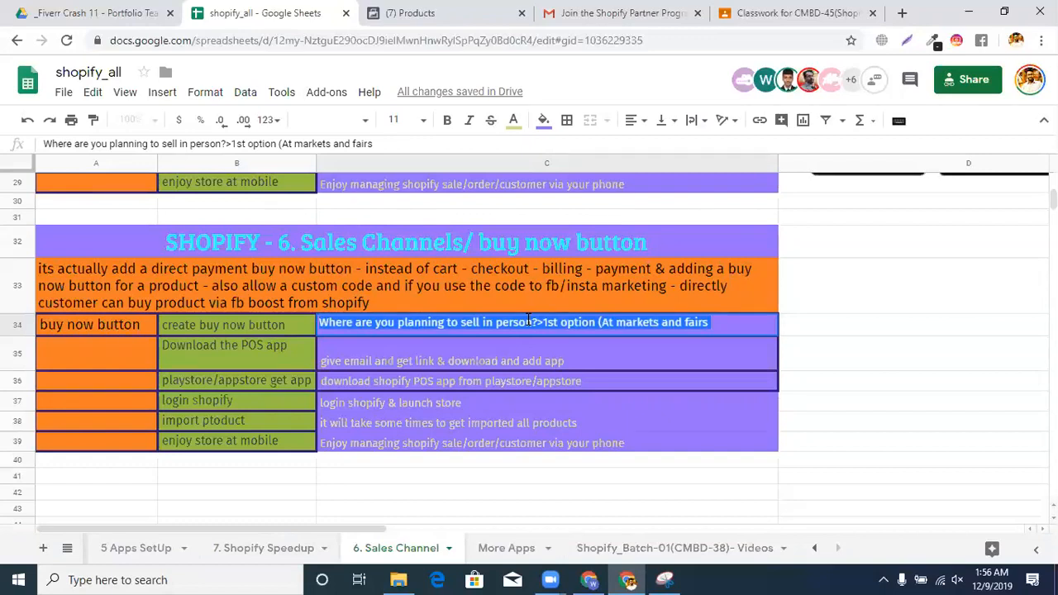
{"action": "type", "text": "sales"}
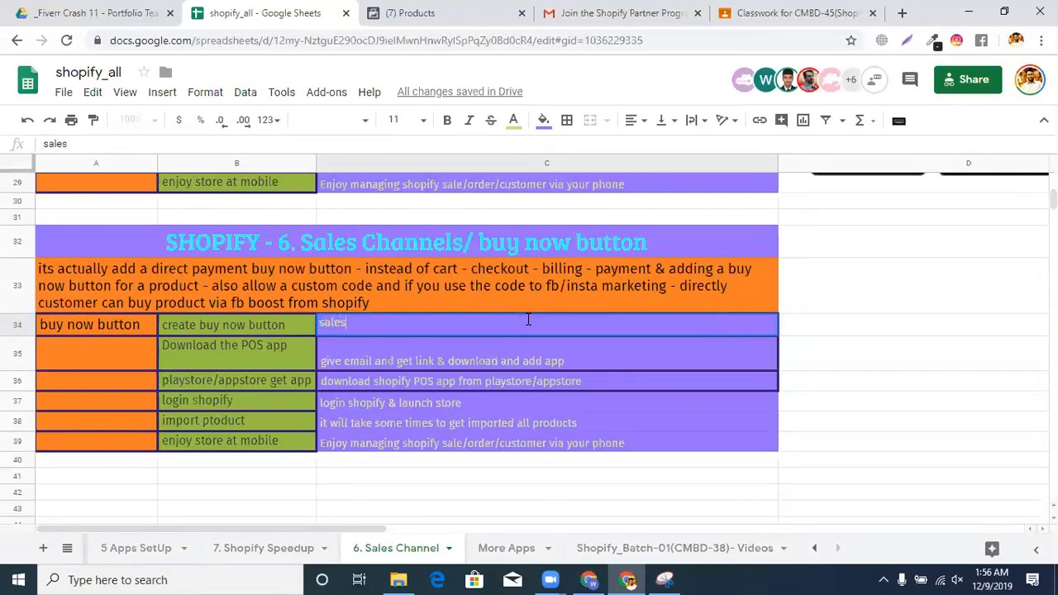
{"action": "type", "text": " channel > buy now"}
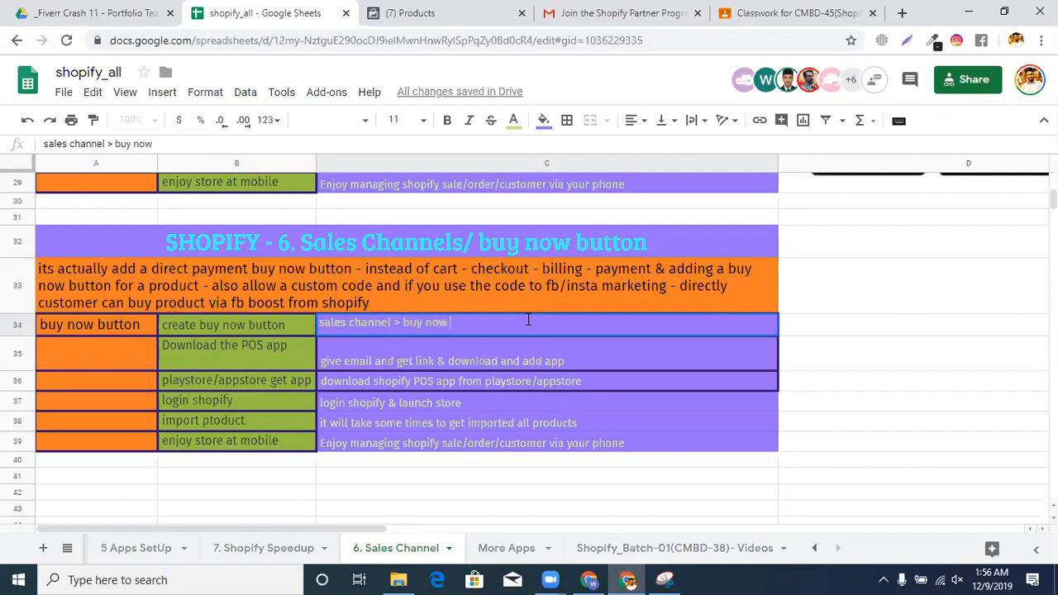
{"action": "type", "text": " button > + > create bu"}
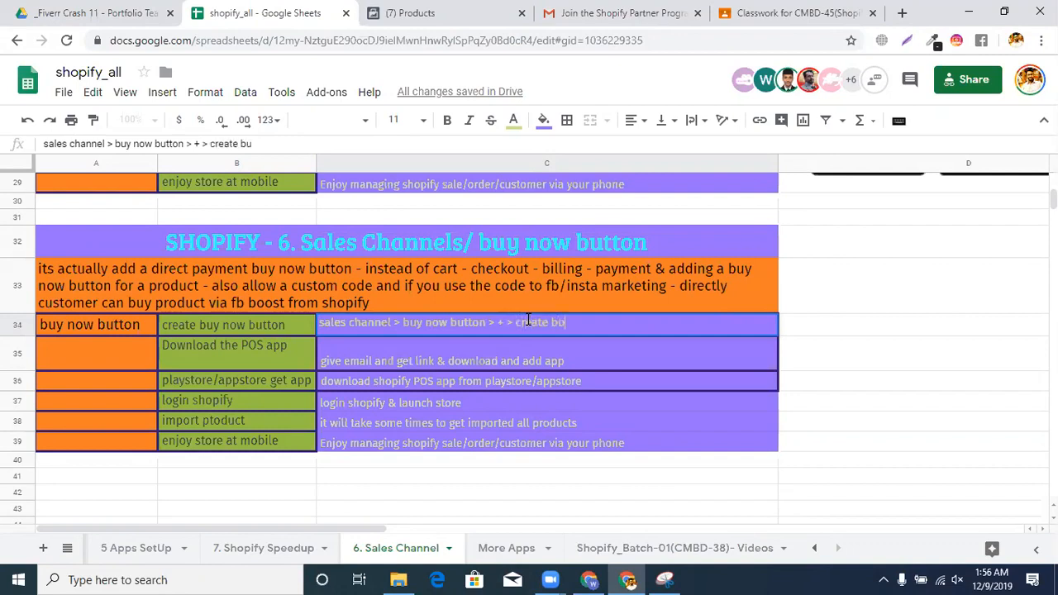
{"action": "type", "text": "y now button"}
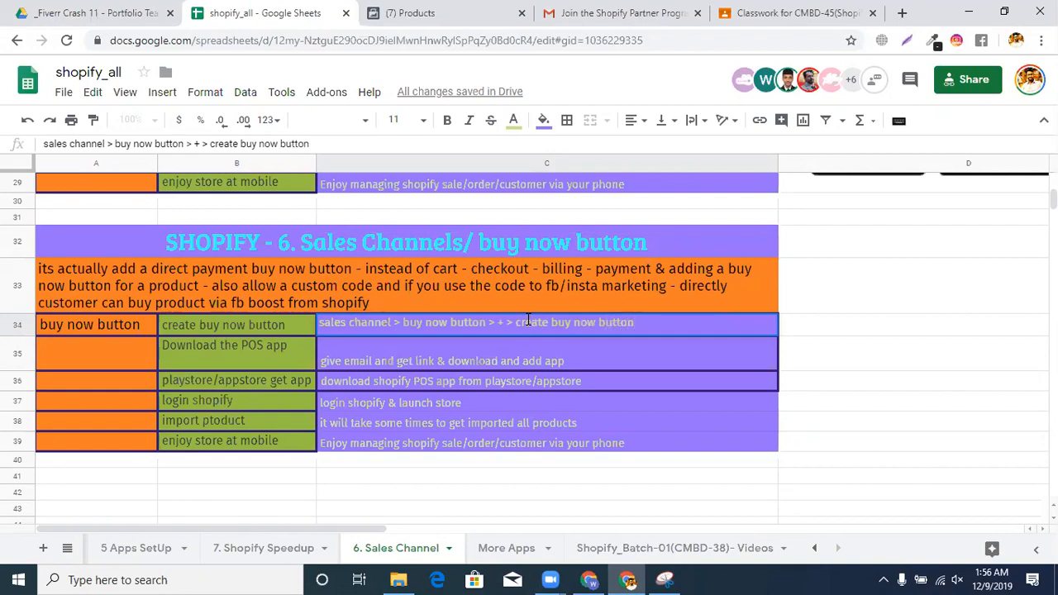
Switch to the Shopify admin and choose a Product Buy Button for the product "1PC Steel Dainty Faux Nose Ring Fake".
{"action": "left_click", "coordinate": [587, 579]}
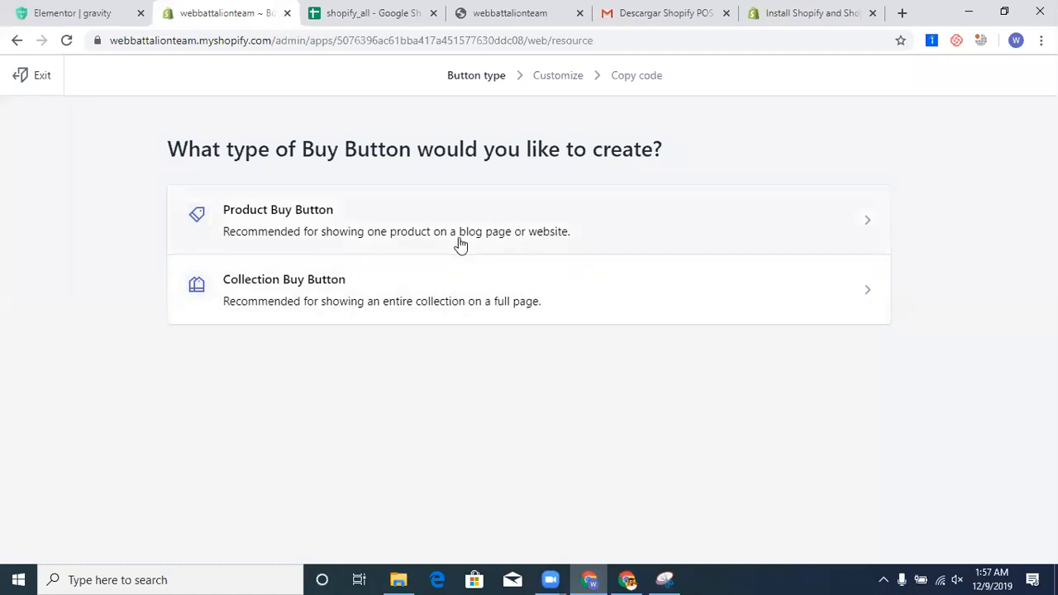
{"action": "left_click", "coordinate": [433, 218]}
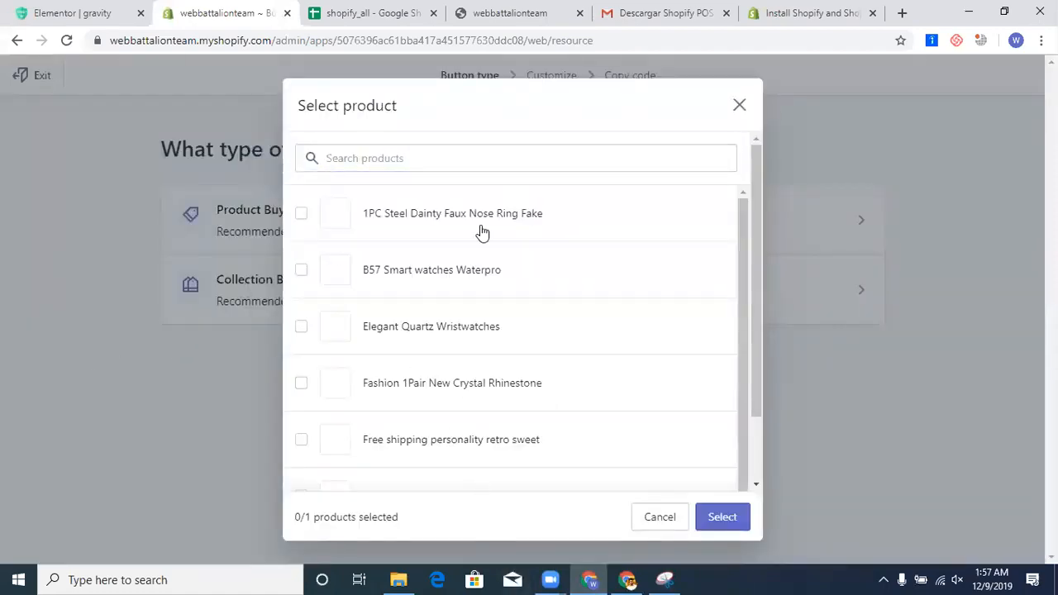
{"action": "left_click", "coordinate": [439, 221]}
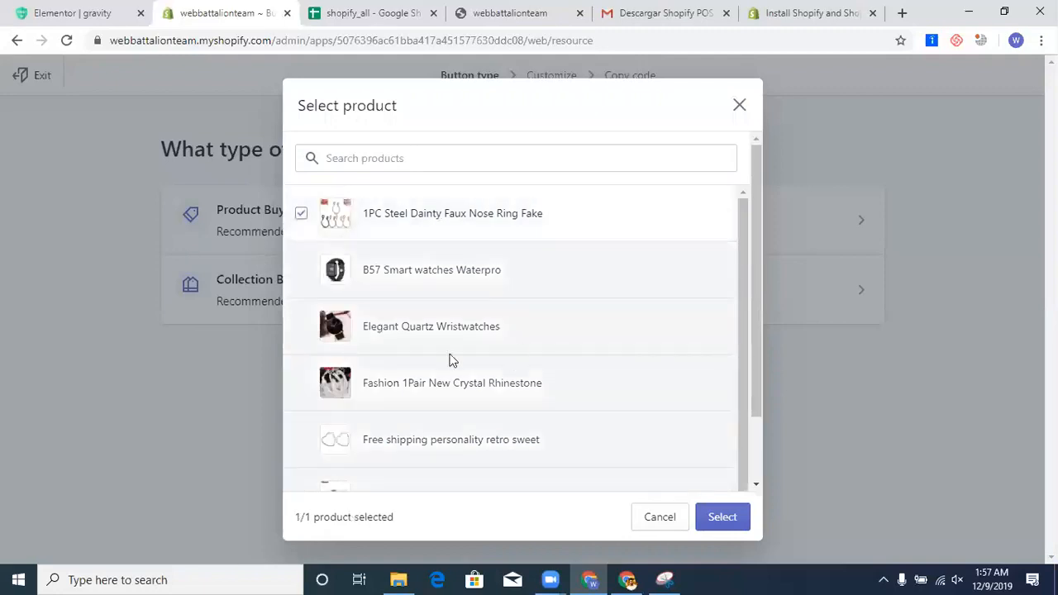
{"action": "left_click", "coordinate": [707, 523]}
Return to the editable shopify_all sheet and replace the text in cell B35 with "product choose".
{"action": "left_click", "coordinate": [627, 580]}
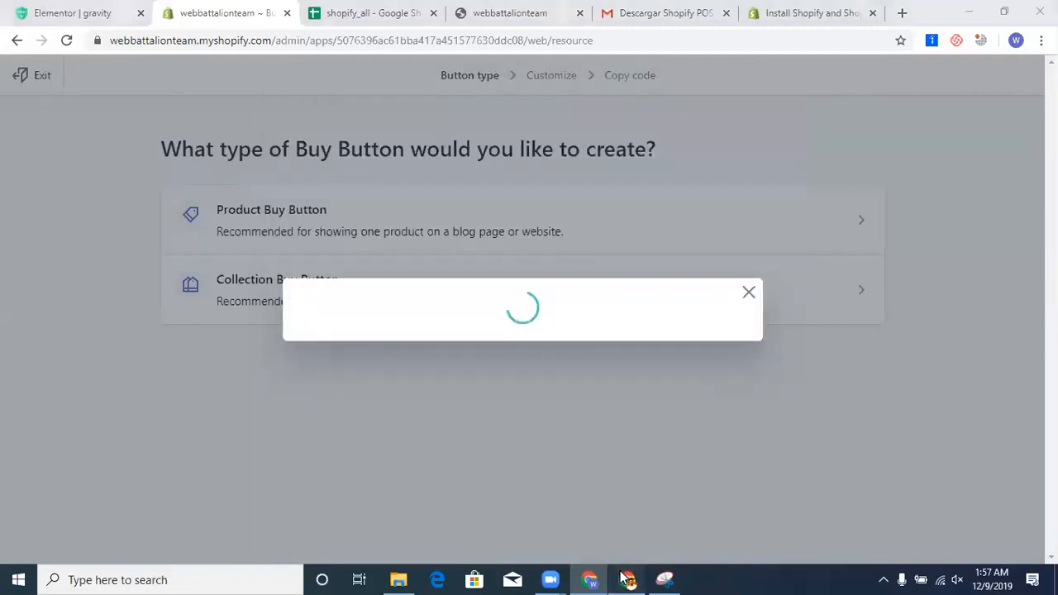
{"action": "left_click", "coordinate": [214, 355]}
{"action": "double_click", "coordinate": [214, 355]}
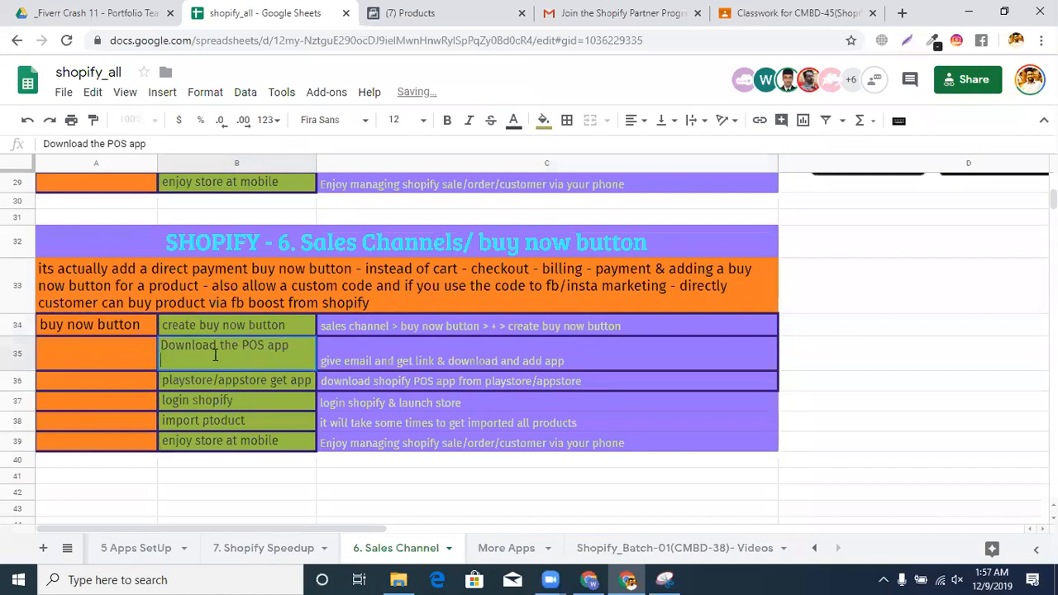
{"action": "key", "text": "ctrl+a"}
{"action": "key", "text": "BackSpace"}
{"action": "type", "text": "ch"}
{"action": "key", "text": "BackSpace"}
{"action": "key", "text": "BackSpace"}
{"action": "type", "text": "pro"}
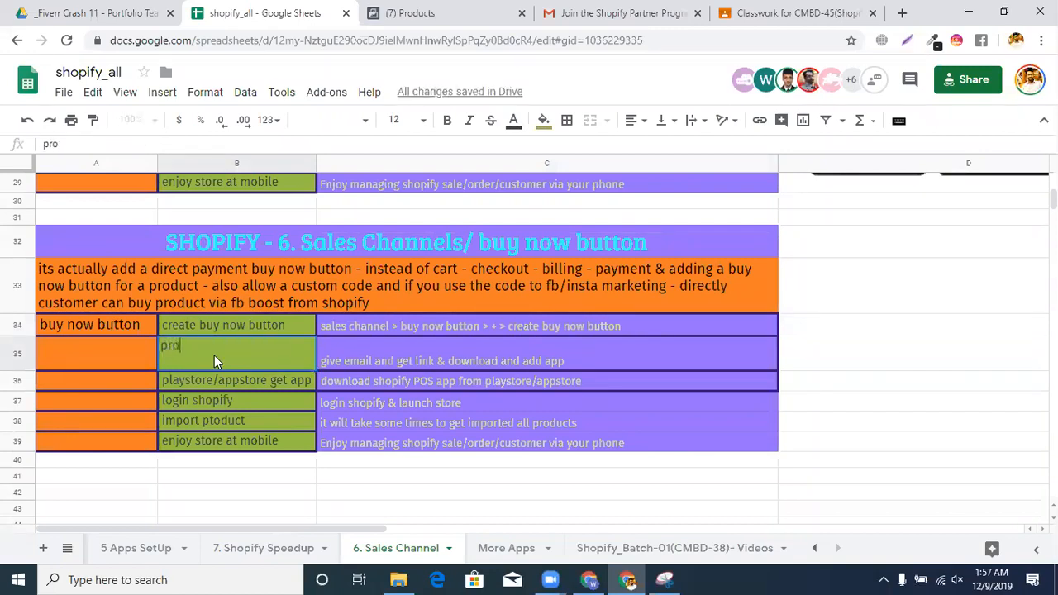
{"action": "type", "text": "duct choose"}
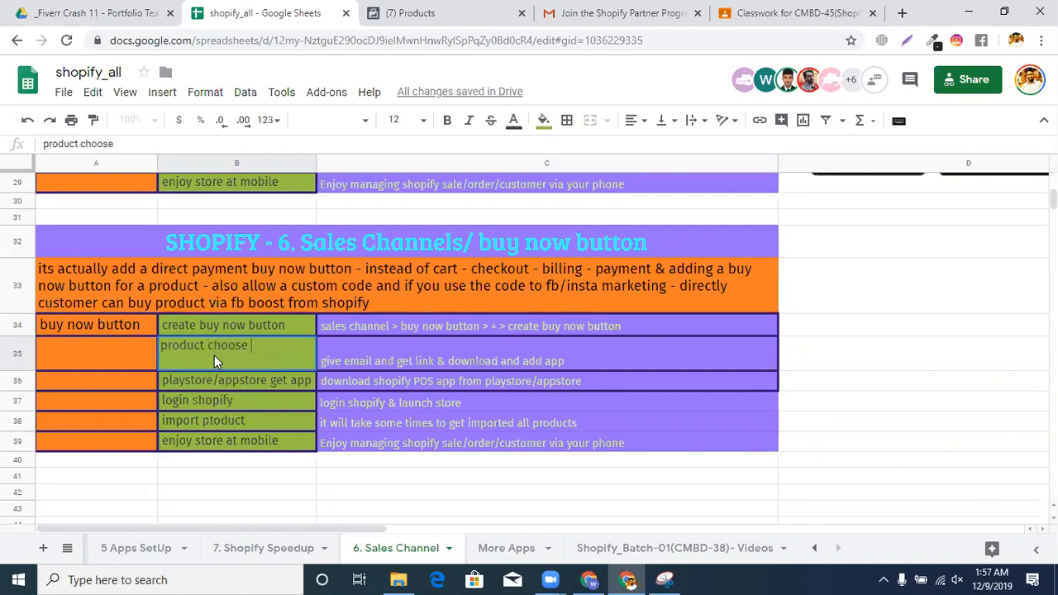
Replace the text in cell C35 with "product buy now button > chooe a product".
{"action": "double_click", "coordinate": [391, 343]}
{"action": "key", "text": "ctrl+a"}
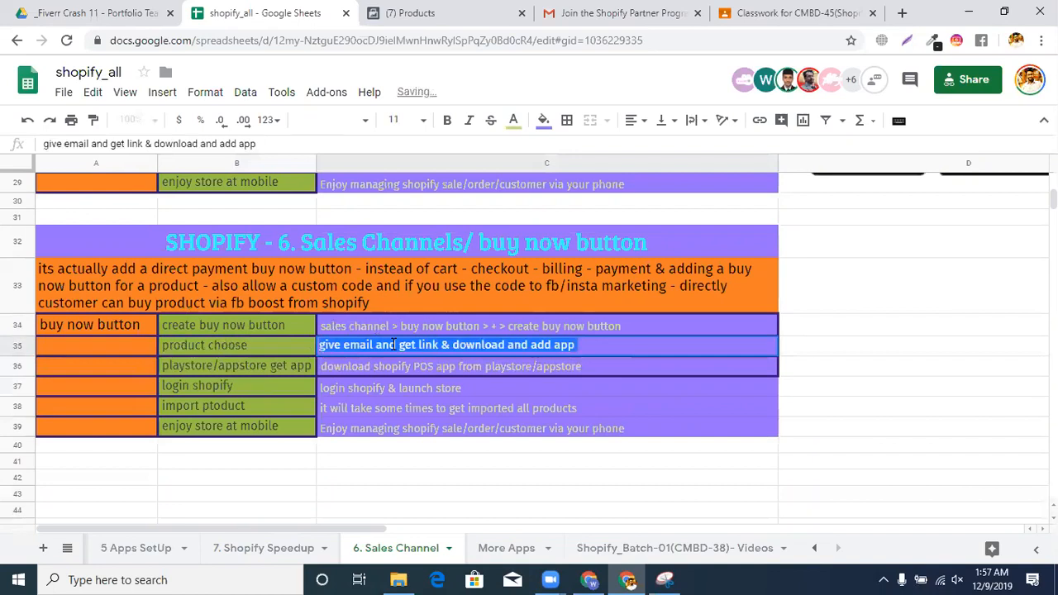
{"action": "type", "text": "c"}
{"action": "key", "text": "BackSpace"}
{"action": "type", "text": "pro"}
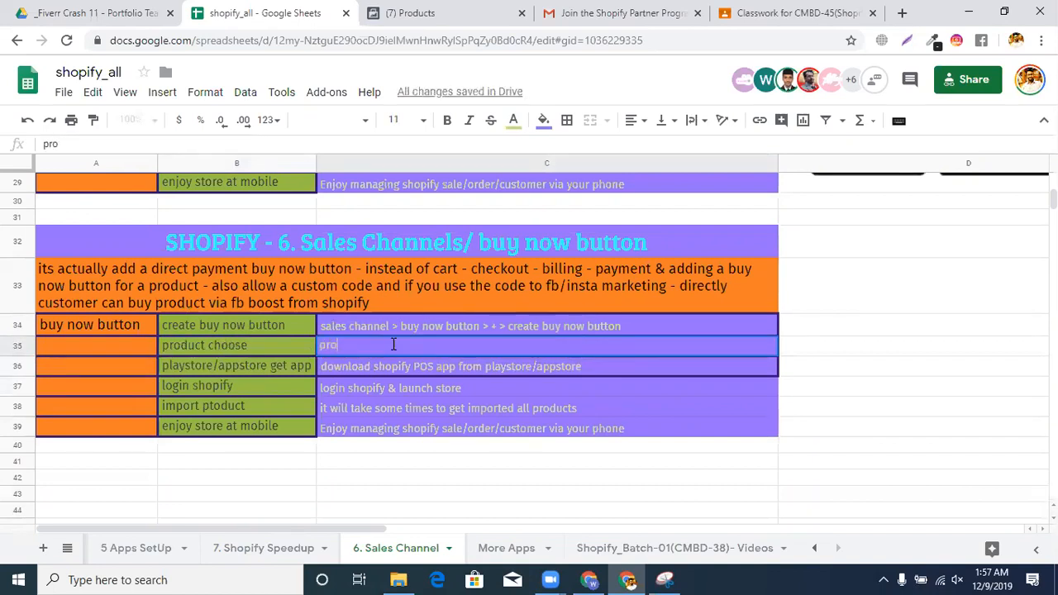
{"action": "type", "text": "duct bu"}
{"action": "type", "text": "y"}
{"action": "type", "text": " now"}
{"action": "type", "text": " nb"}
{"action": "key", "text": "BackSpace"}
{"action": "key", "text": "BackSpace"}
{"action": "type", "text": "button "}
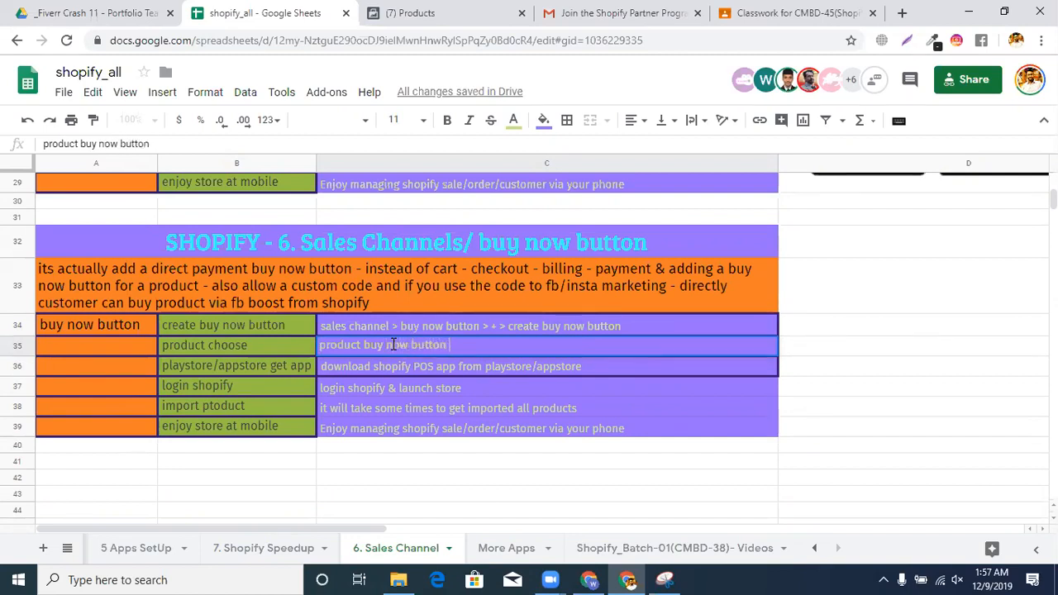
{"action": "type", "text": "> choose a product"}
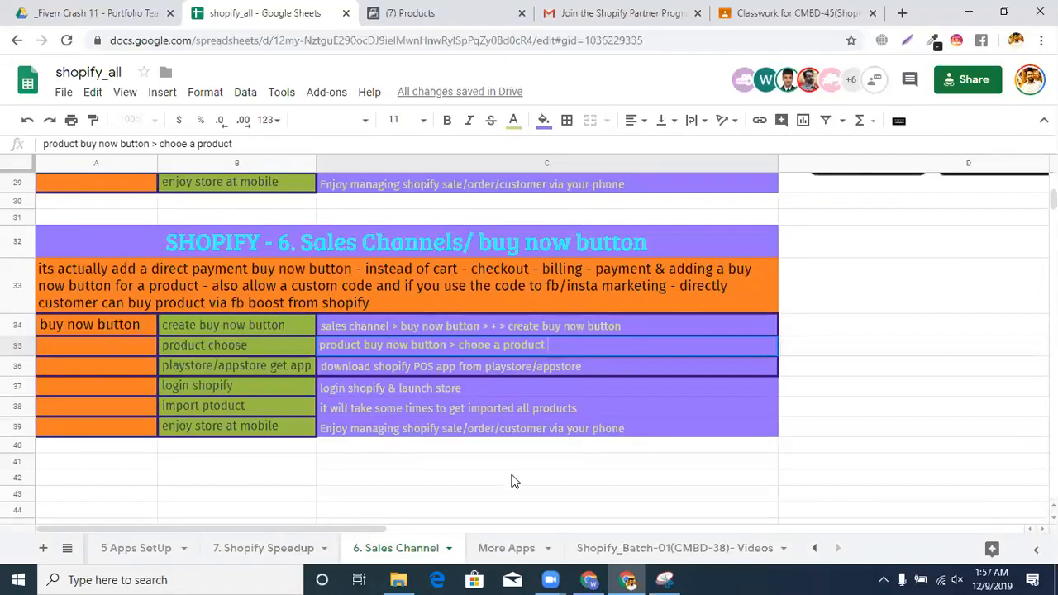
In the Shopify admin's Buy Button editor, copy the "Action when people click" label and set that action to Direct to checkout.
{"action": "left_click", "coordinate": [586, 580]}
{"action": "scroll", "coordinate": [491, 468], "scroll_direction": "down", "scroll_amount": 2}
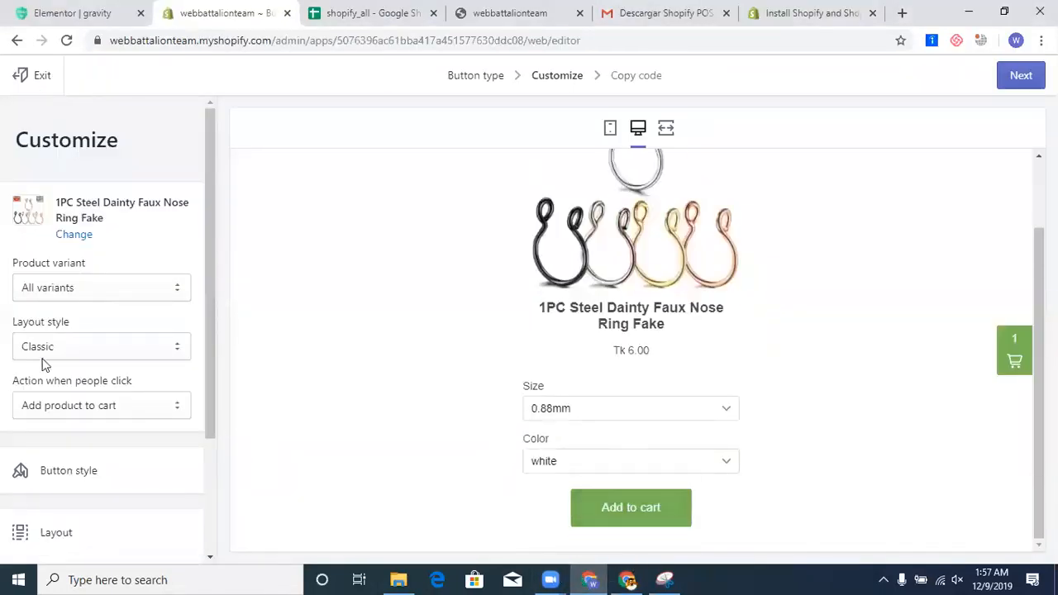
{"action": "left_click", "coordinate": [69, 409]}
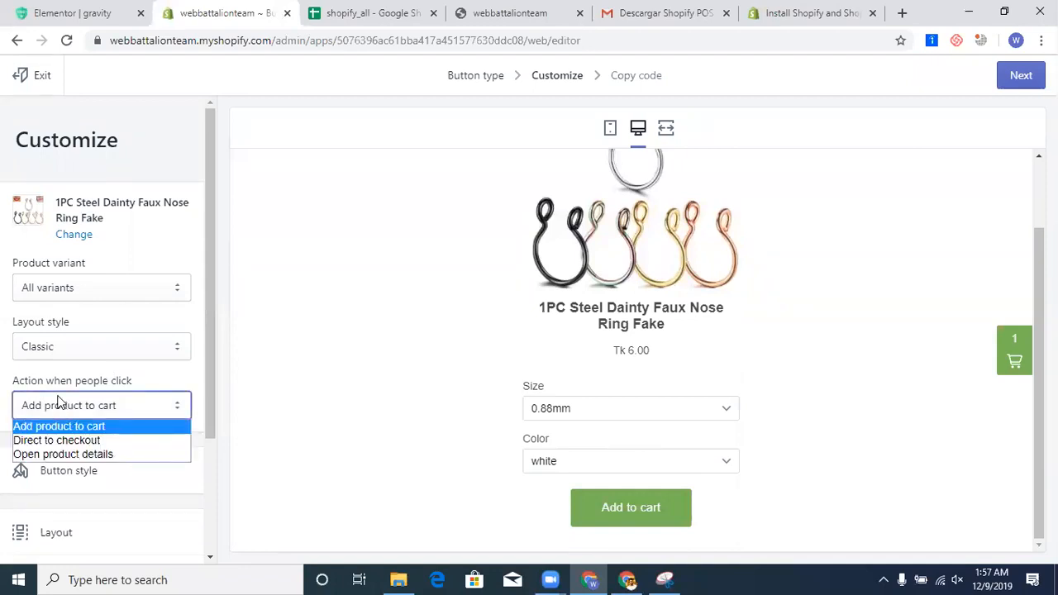
{"action": "triple_click", "coordinate": [24, 383]}
{"action": "key", "text": "ctrl+c"}
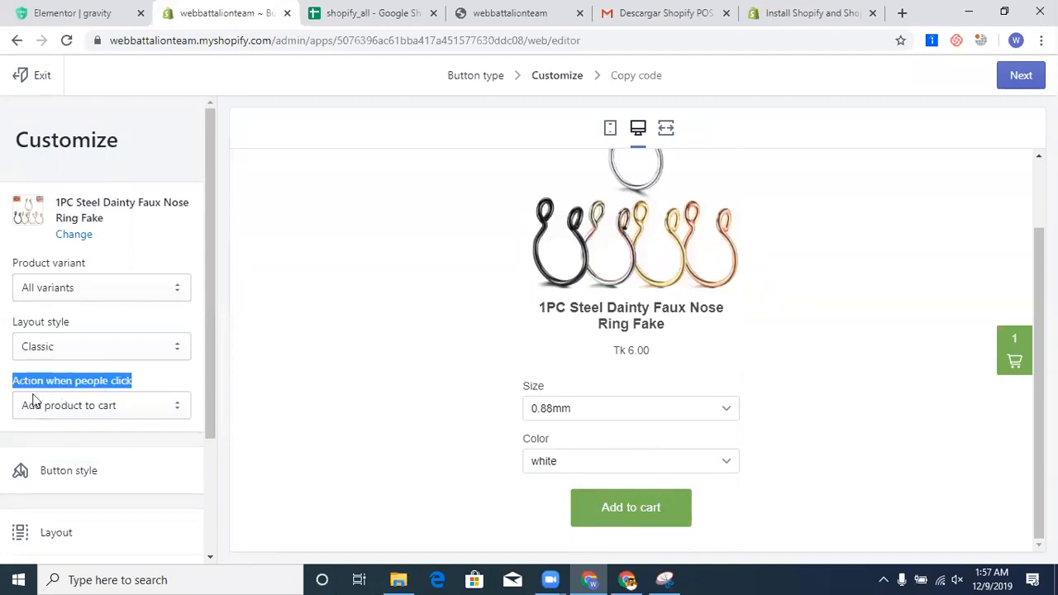
{"action": "left_click", "coordinate": [69, 407]}
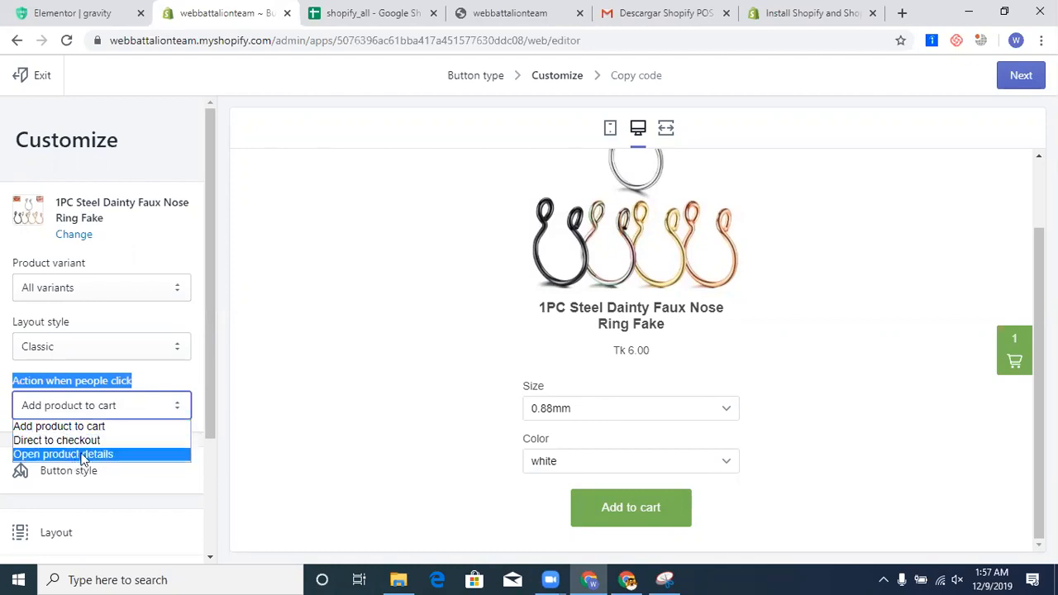
{"action": "left_click", "coordinate": [104, 441]}
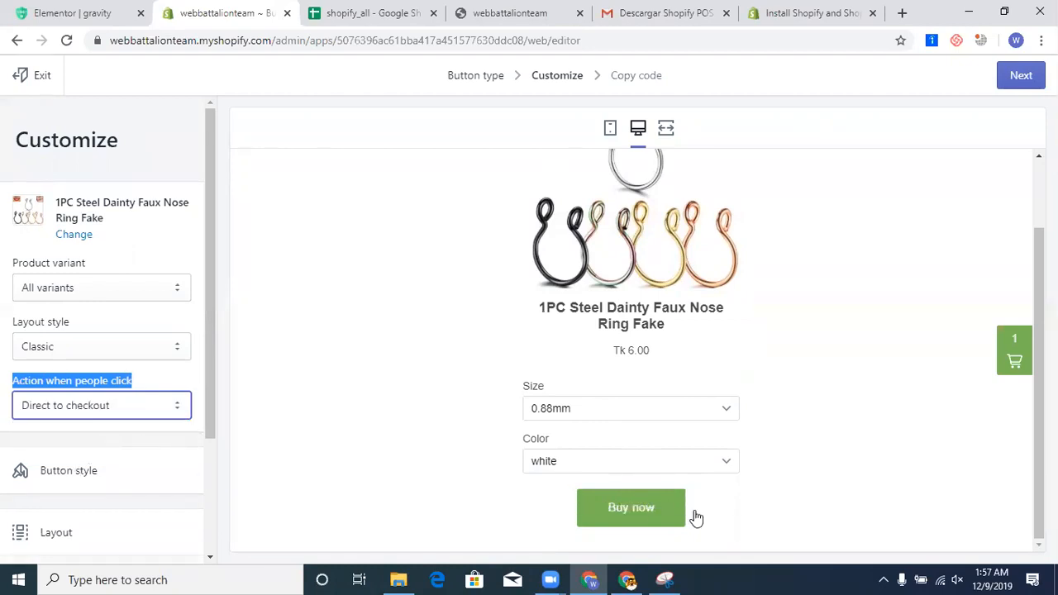
Go back to the editable shopify_all sheet and replace the text in cell B36 with "direct checkout option".
{"action": "left_click", "coordinate": [664, 581]}
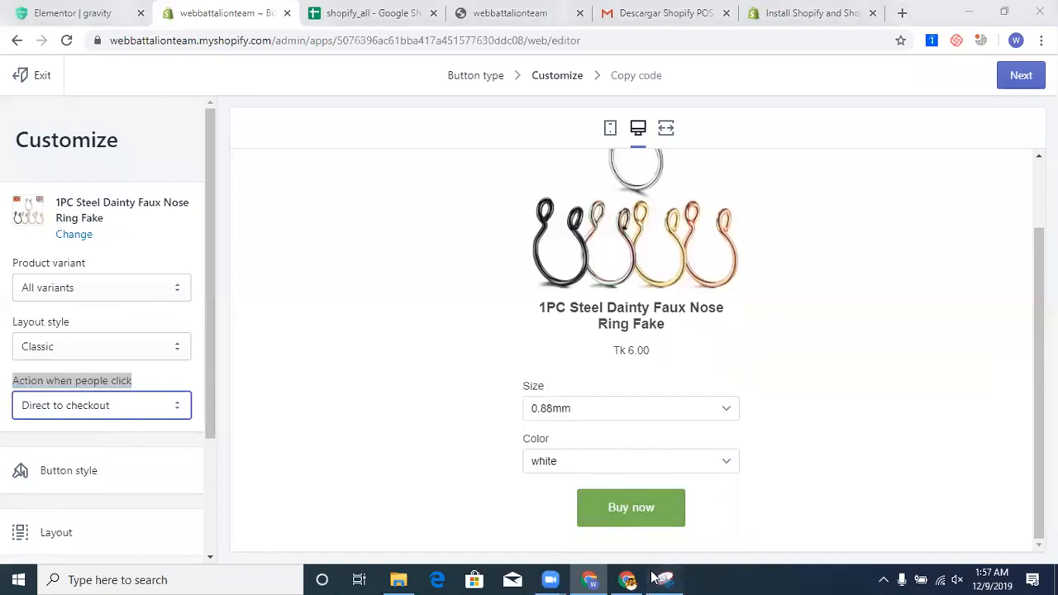
{"action": "left_click", "coordinate": [629, 580]}
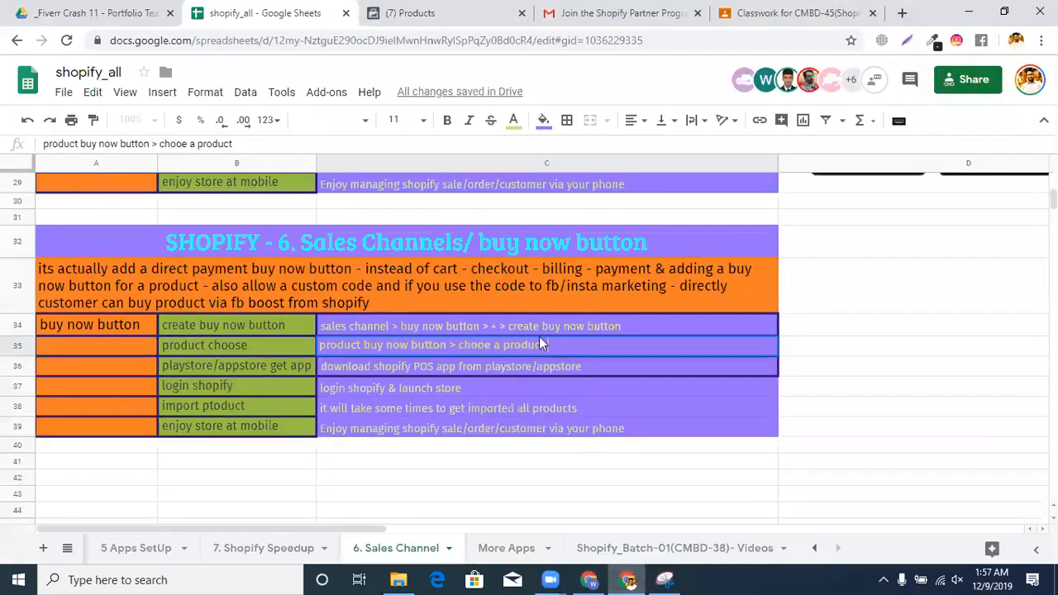
{"action": "double_click", "coordinate": [302, 364]}
{"action": "key", "text": "ctrl+a"}
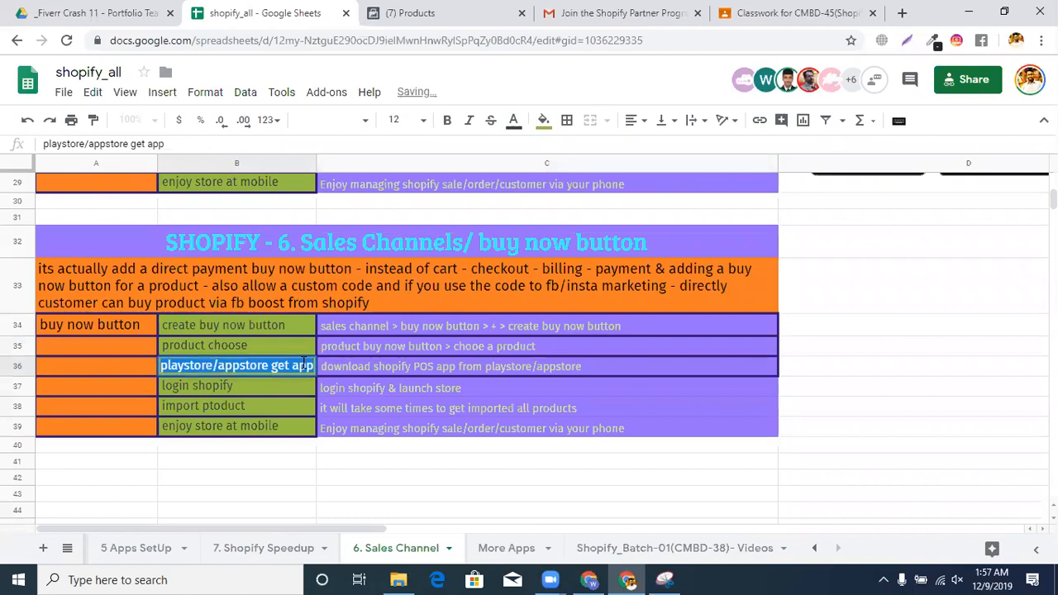
{"action": "type", "text": "direct "}
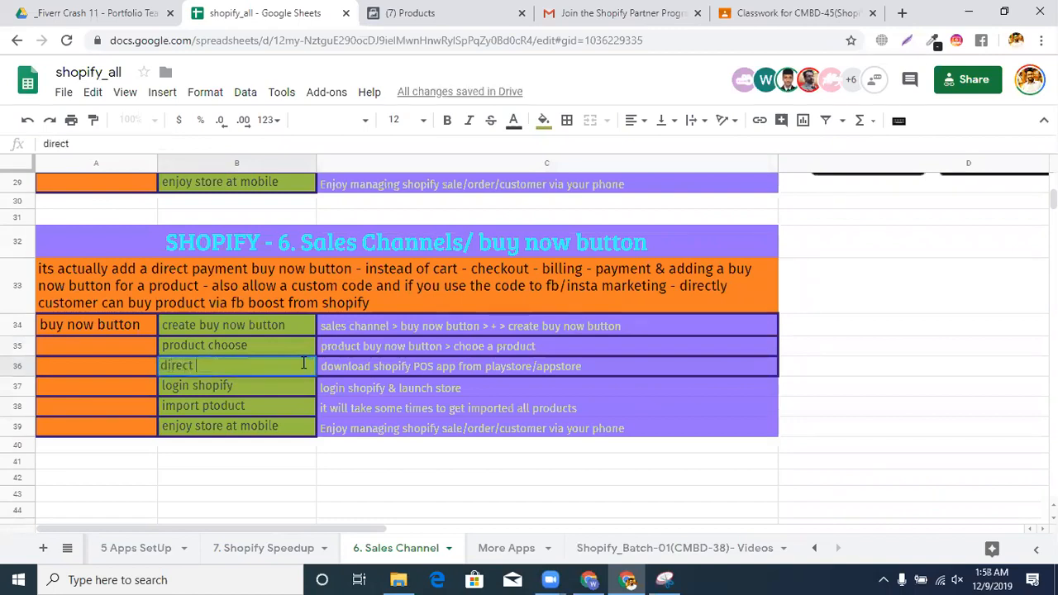
{"action": "type", "text": "checkout opti"}
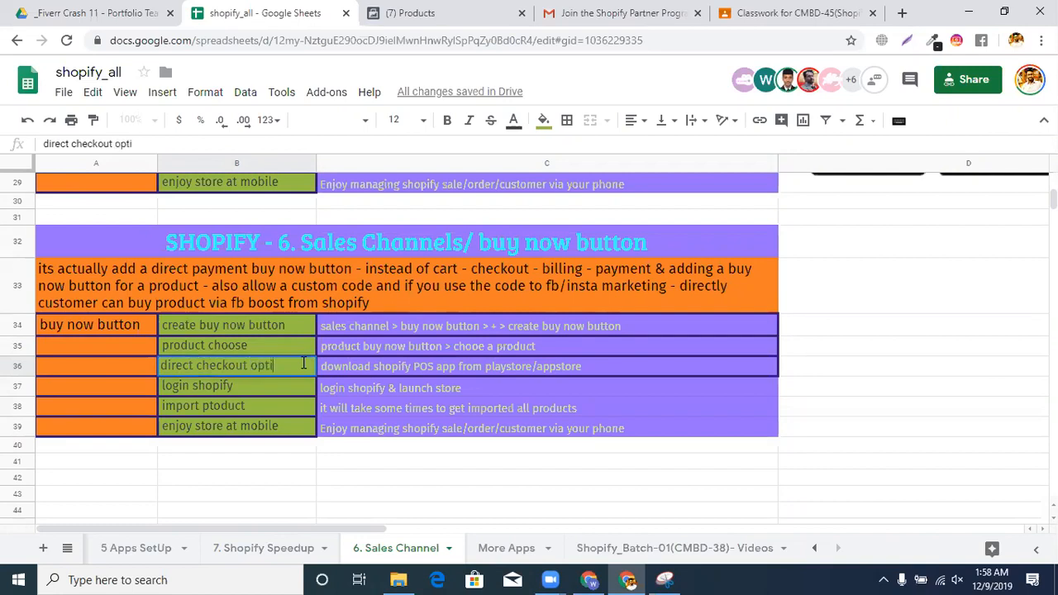
{"action": "type", "text": "on"}
Replace the text in cell C36 with the copied label "Action when people click", without a trailing line break.
{"action": "double_click", "coordinate": [365, 366]}
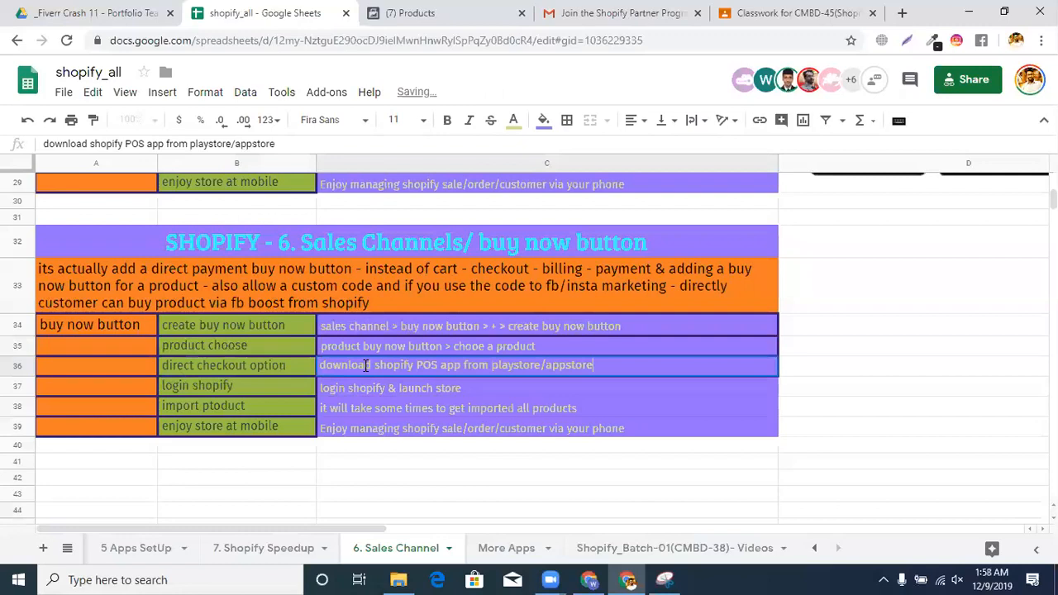
{"action": "key", "text": "ctrl+a"}
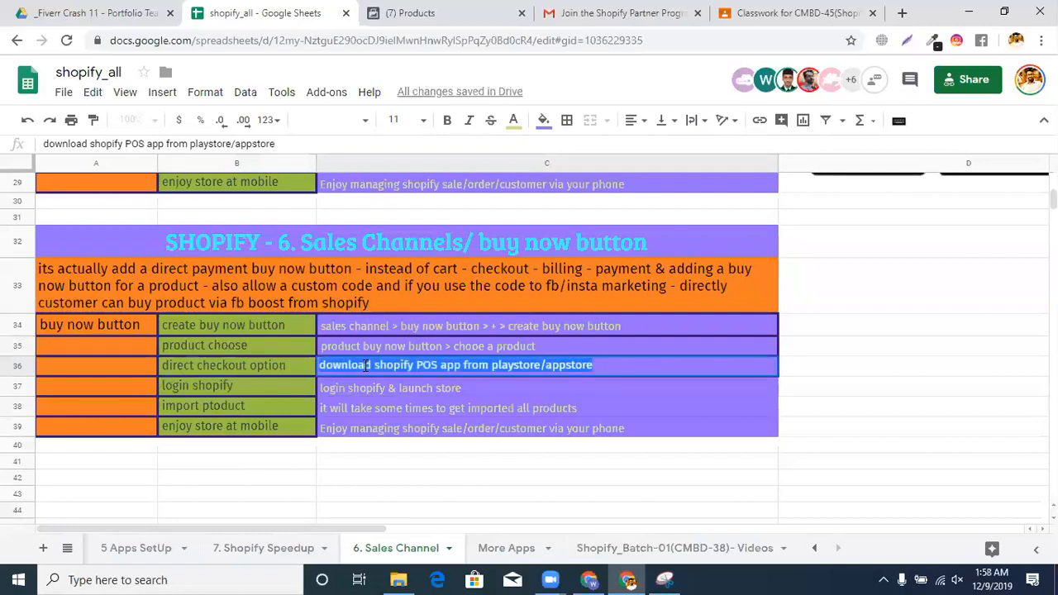
{"action": "key", "text": "ctrl+v"}
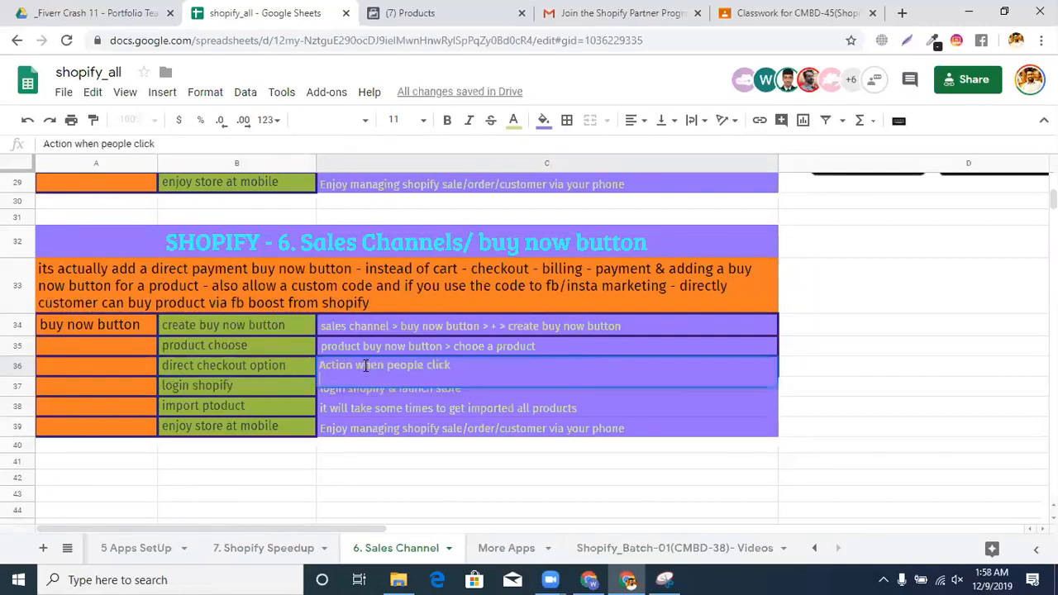
{"action": "key", "text": "BackSpace"}
Extend cell C36 with "> choose direct checkout option > see buy now button added", copying the option name from cell B36.
{"action": "left_click", "coordinate": [287, 366]}
{"action": "double_click", "coordinate": [287, 365]}
{"action": "key", "text": "ctrl+a"}
{"action": "key", "text": "ctrl+c"}
{"action": "double_click", "coordinate": [519, 374]}
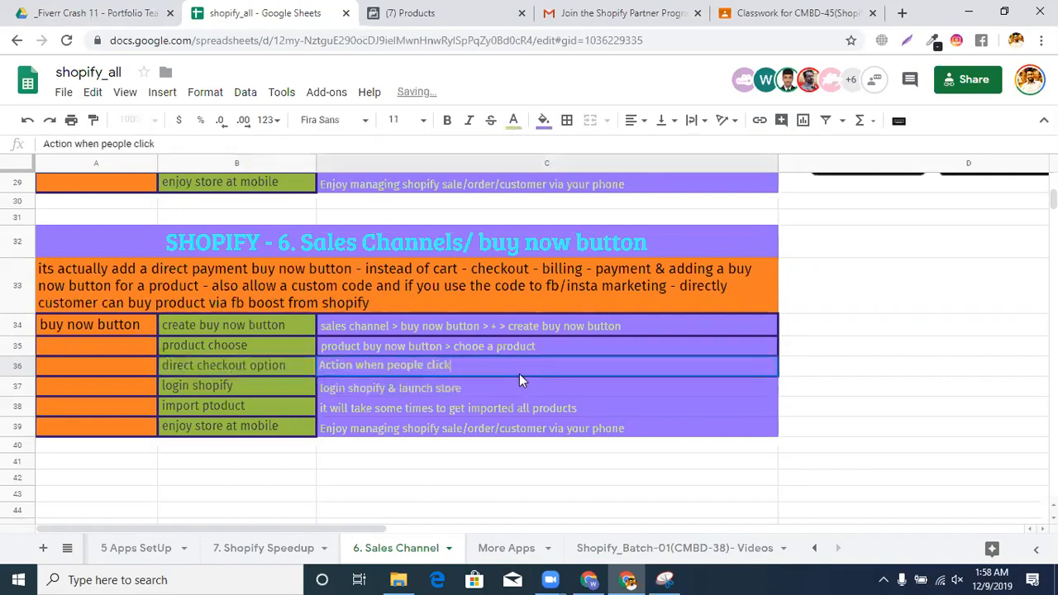
{"action": "type", "text": "> choo"}
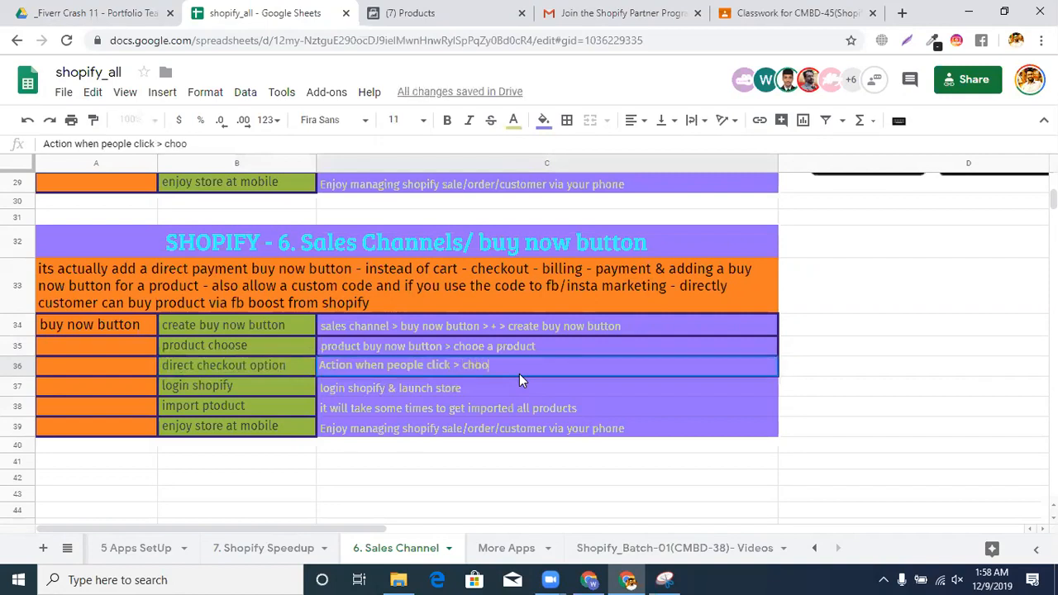
{"action": "type", "text": "se"}
{"action": "key", "text": "ctrl+v"}
{"action": "type", "text": "> see buy"}
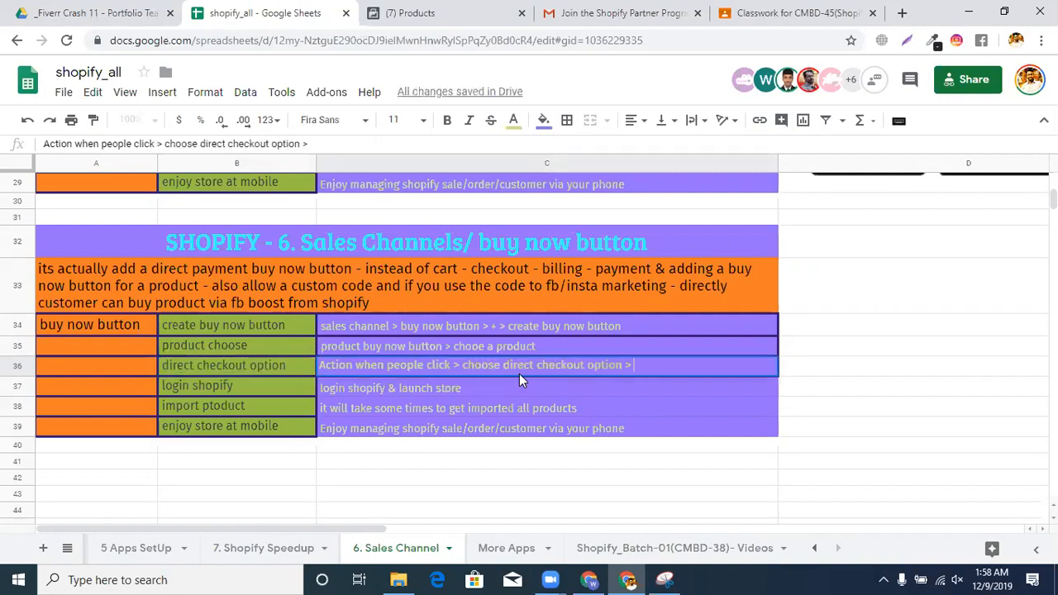
{"action": "type", "text": " now button added"}
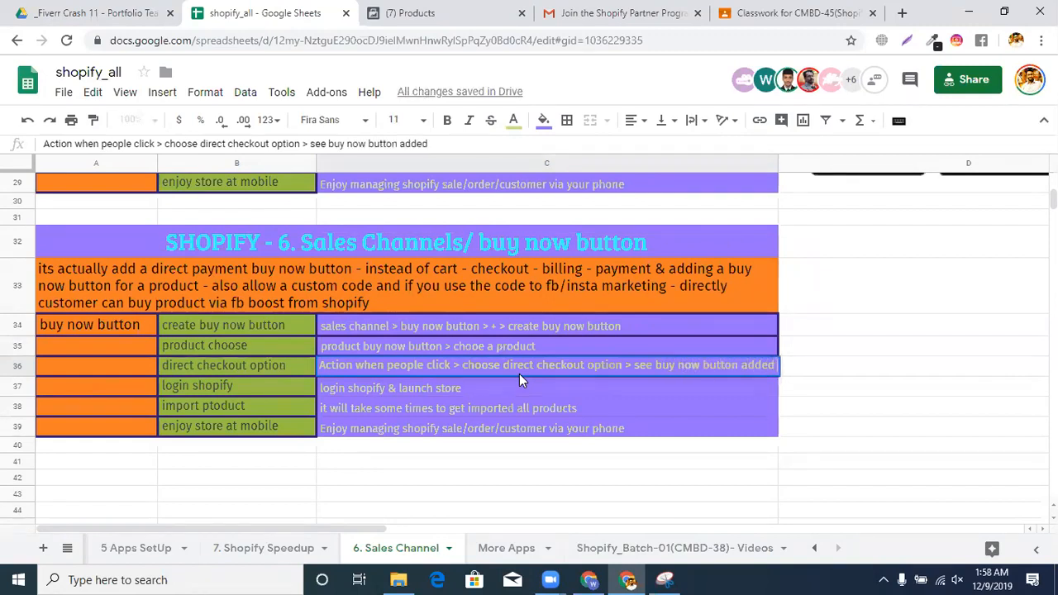
Add " - instead of add to cart" to the end of the text in cell C36.
{"action": "type", "text": " - instead of che"}
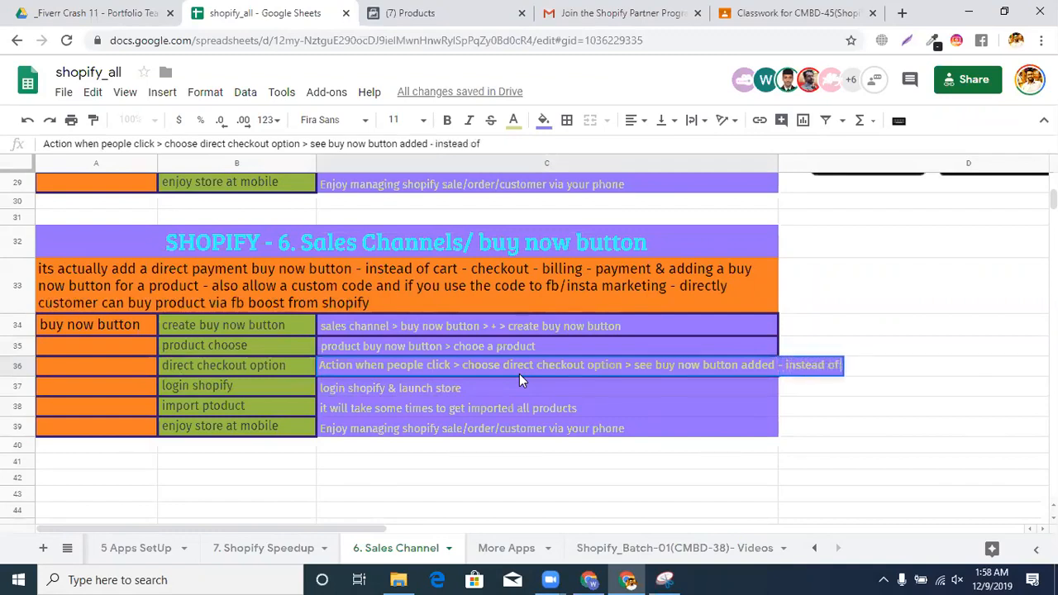
{"action": "key", "text": "BackSpace"}
{"action": "key", "text": "BackSpace"}
{"action": "key", "text": "BackSpace"}
{"action": "type", "text": "add to cart"}
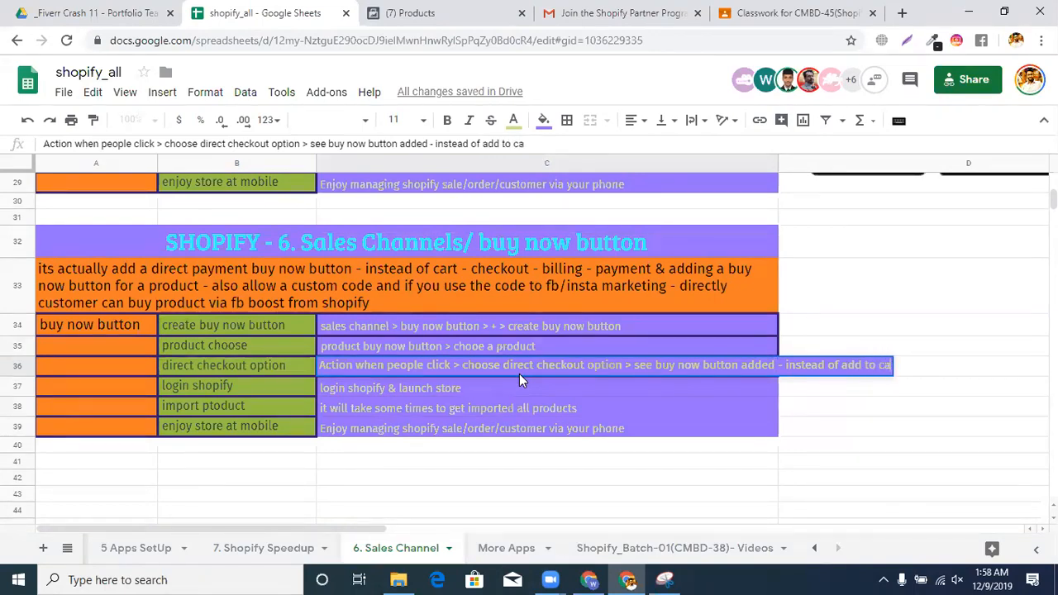
Switch to the Shopify button editor and capture the product preview with its Buy now button using Snipping Tool.
{"action": "left_click", "coordinate": [589, 579]}
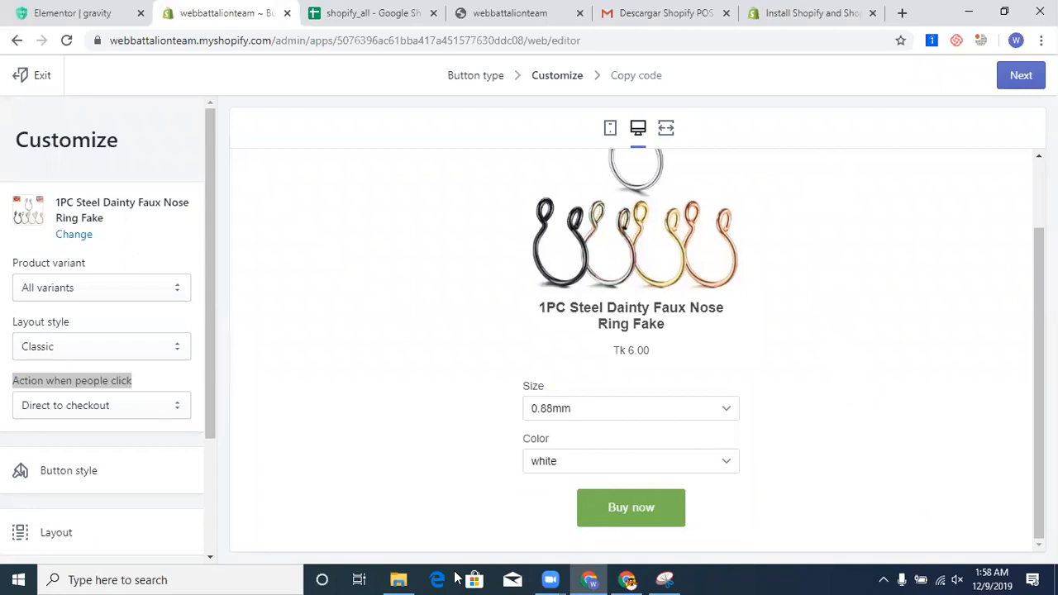
{"action": "left_click", "coordinate": [665, 580]}
{"action": "left_click", "coordinate": [463, 71]}
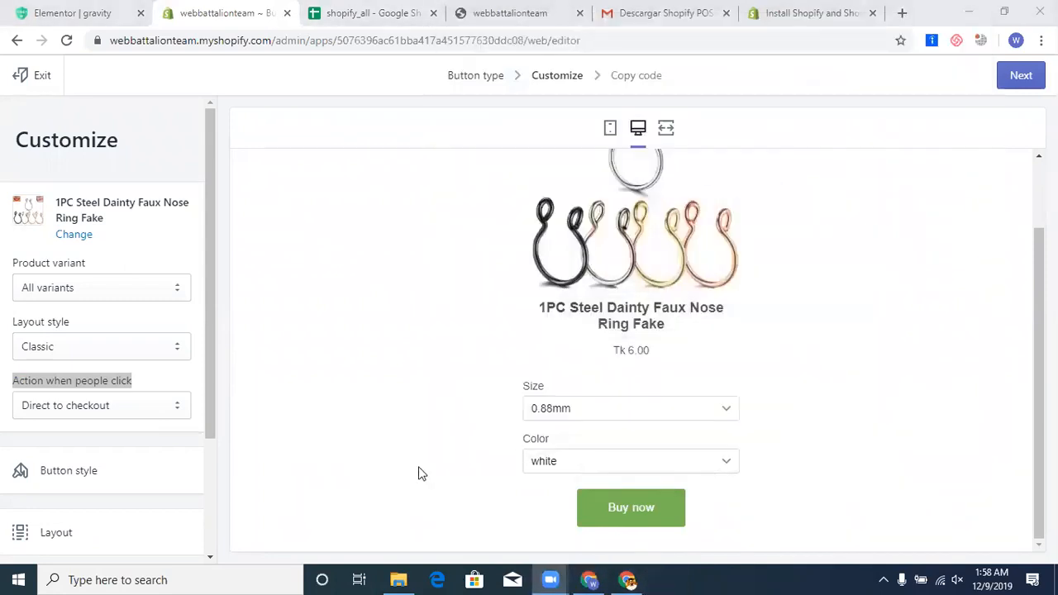
{"action": "left_click_drag", "start_coordinate": [413, 223], "coordinate": [813, 524]}
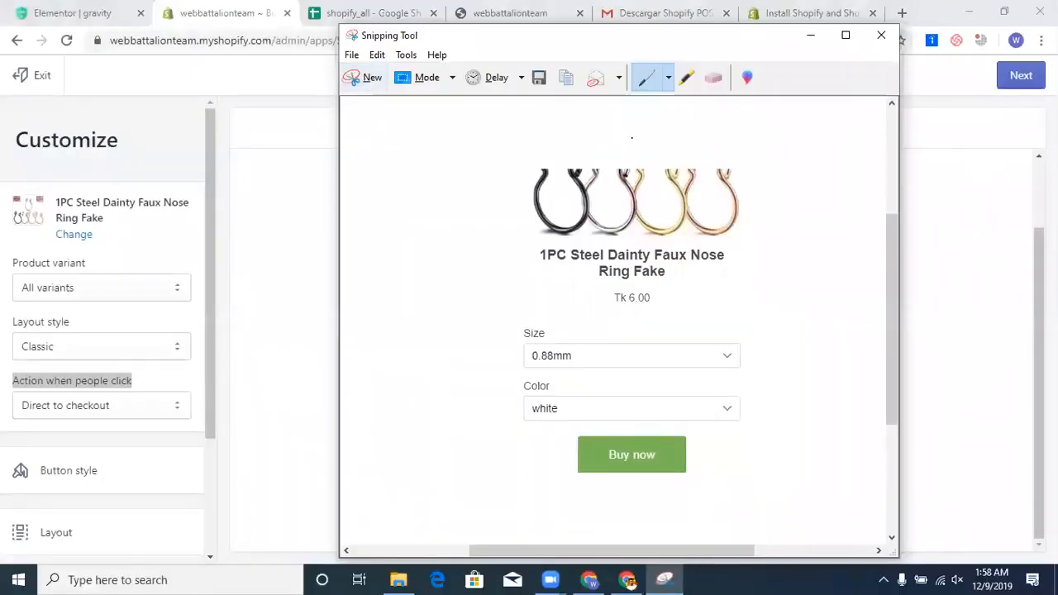
Paste the screenshot into the shopify_all sheet, shrink it slightly and place it in column D beside the buy now button section.
{"action": "left_click", "coordinate": [642, 576]}
{"action": "key", "text": "ctrl+v"}
{"action": "scroll", "coordinate": [934, 413], "scroll_direction": "down", "scroll_amount": 3}
{"action": "scroll", "coordinate": [931, 421], "scroll_direction": "up", "scroll_amount": 3}
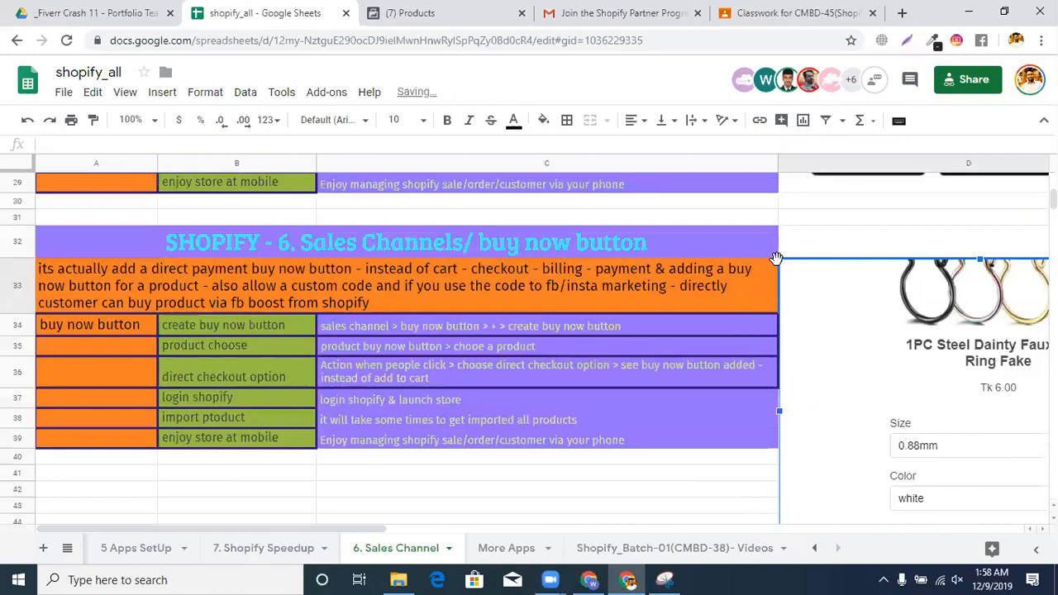
{"action": "left_click_drag", "start_coordinate": [885, 308], "coordinate": [694, 296]}
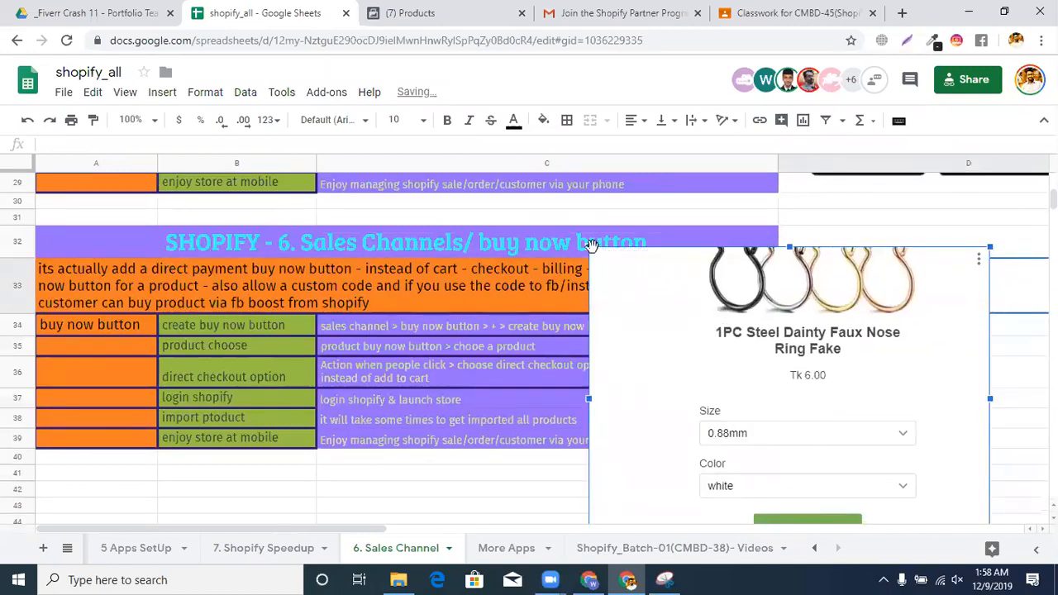
{"action": "left_click_drag", "start_coordinate": [590, 246], "coordinate": [816, 282]}
{"action": "left_click_drag", "start_coordinate": [863, 353], "coordinate": [1023, 300]}
{"action": "left_click", "coordinate": [272, 402]}
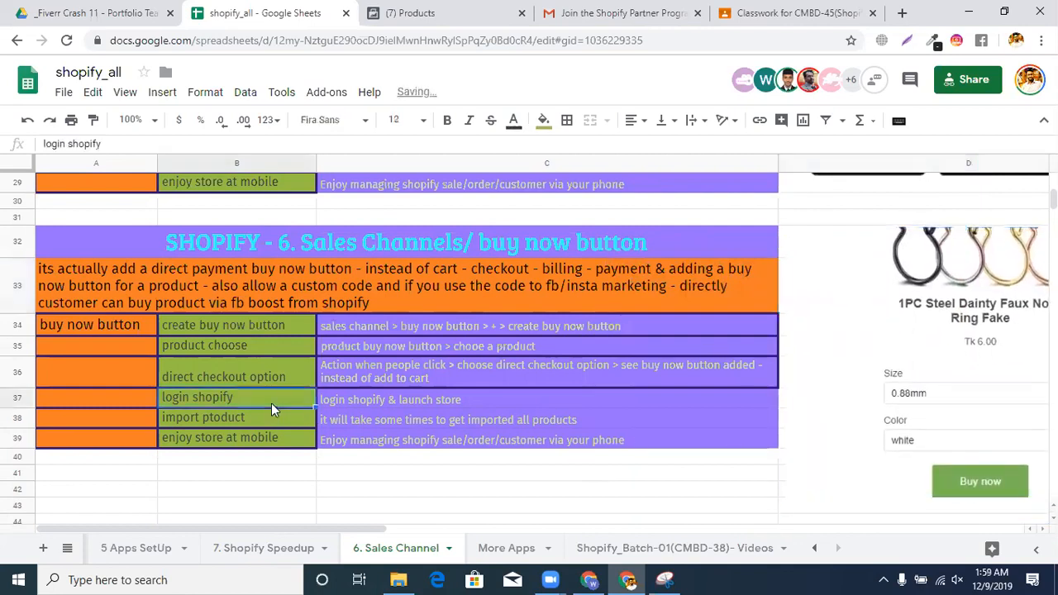
Return to the Shopify button editor, continue to the Copy code stage and copy the Buy Button embed code.
{"action": "left_click", "coordinate": [591, 580]}
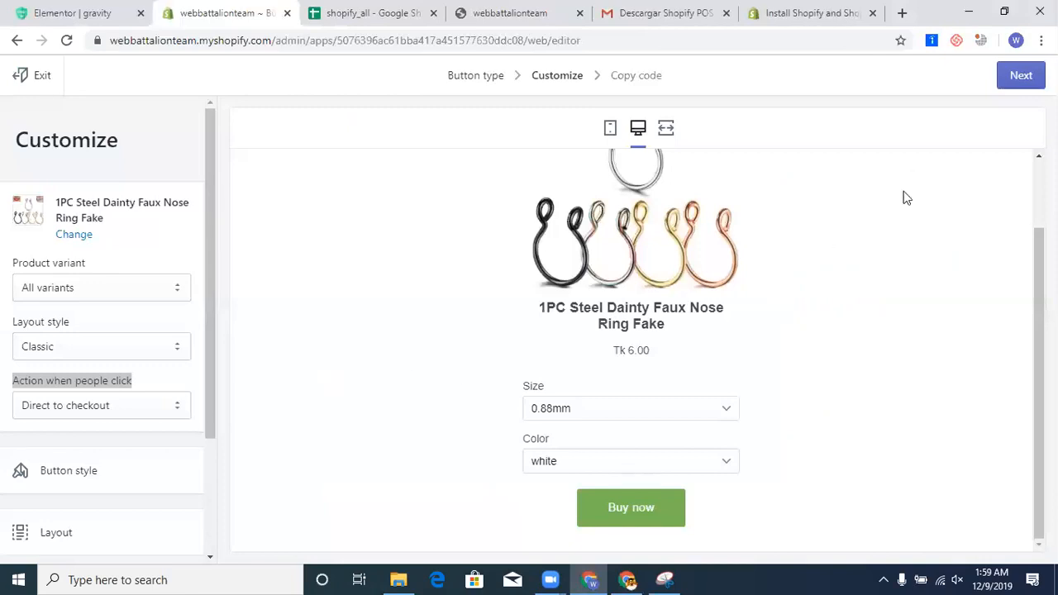
{"action": "left_click", "coordinate": [1021, 76]}
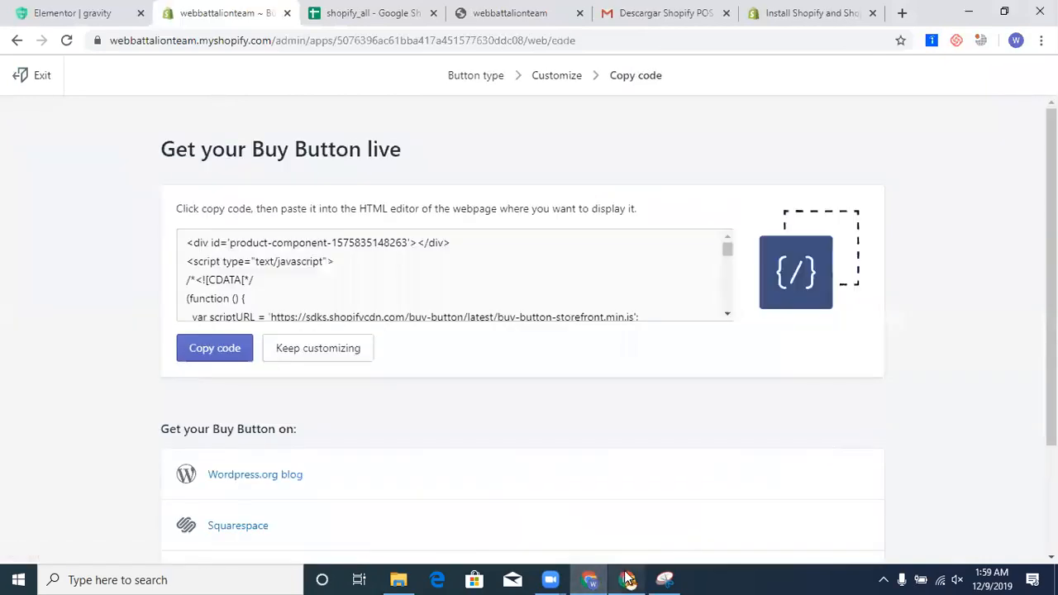
{"action": "left_click", "coordinate": [463, 279]}
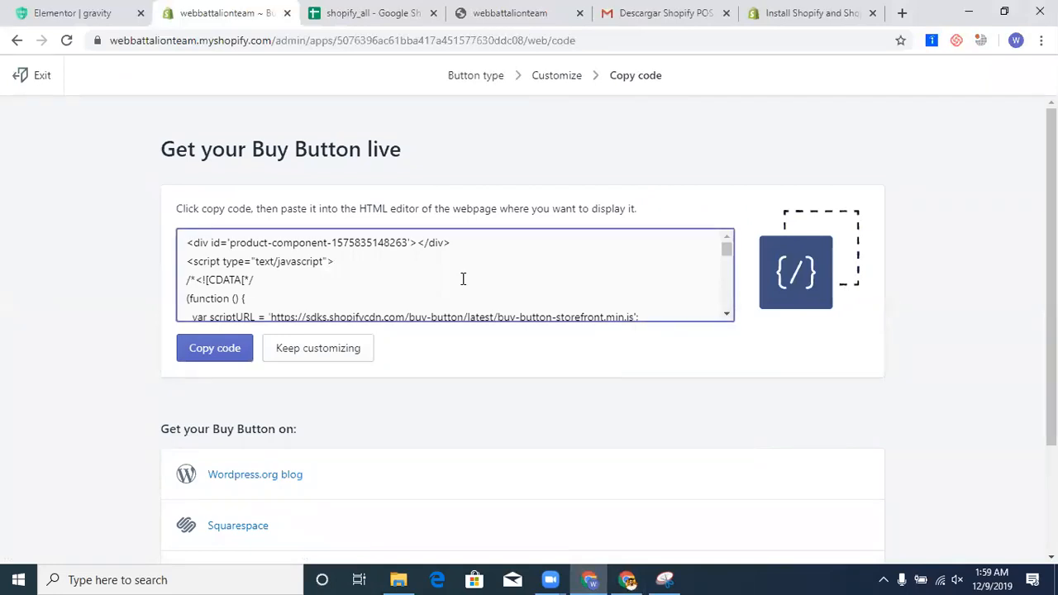
{"action": "left_click", "coordinate": [237, 348]}
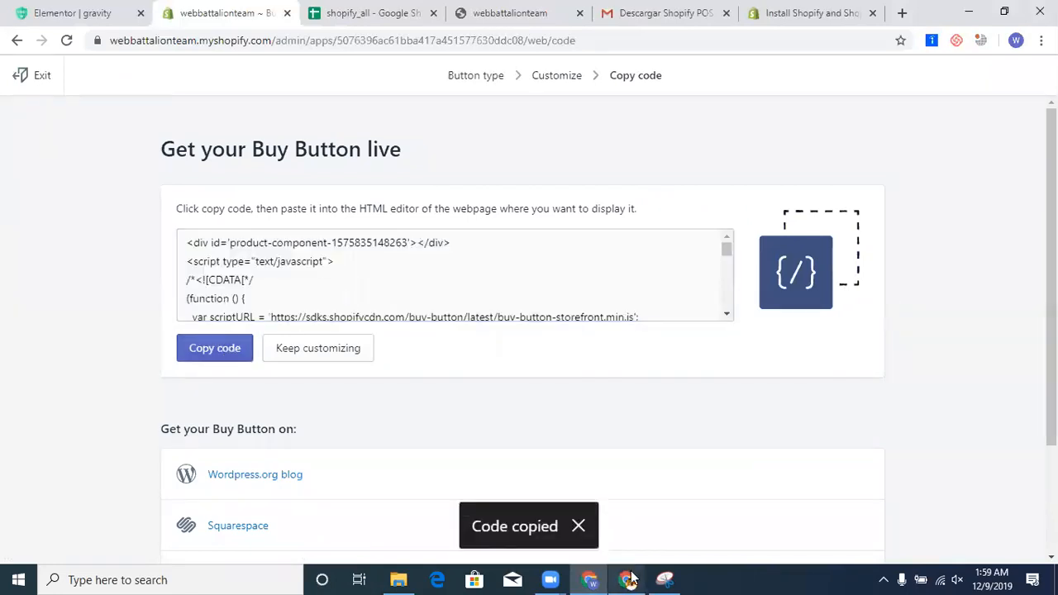
Go back to the shopify_all sheet and replace the text in cell B37 with "get code".
{"action": "left_click", "coordinate": [630, 579]}
{"action": "double_click", "coordinate": [276, 395]}
{"action": "key", "text": "ctrl+a"}
{"action": "type", "text": "get code"}
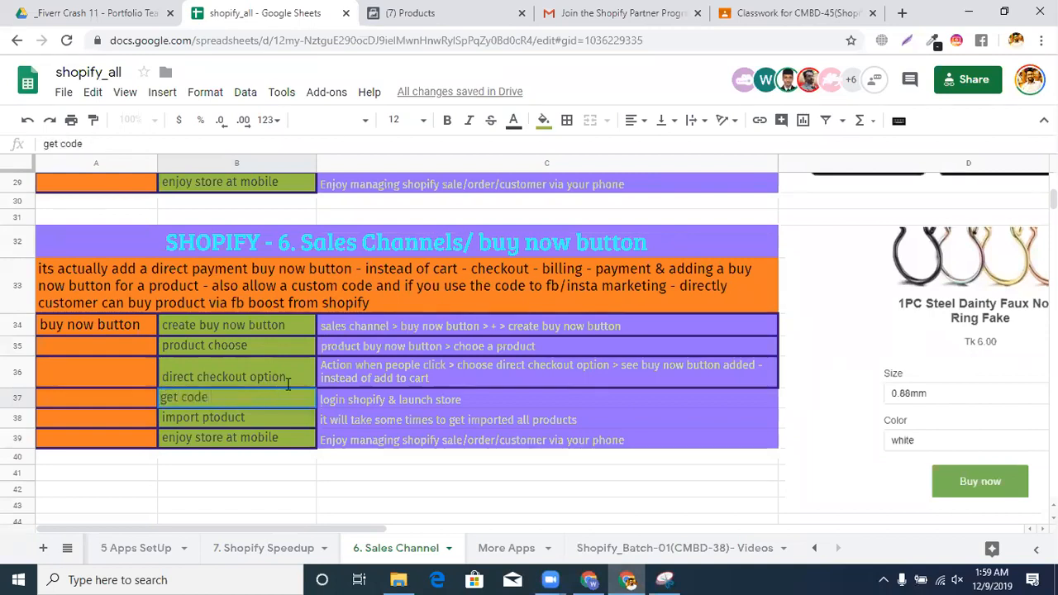
Add " > next at top" to the end of the text in cell C36.
{"action": "left_click", "coordinate": [558, 385]}
{"action": "type", "text": ">"}
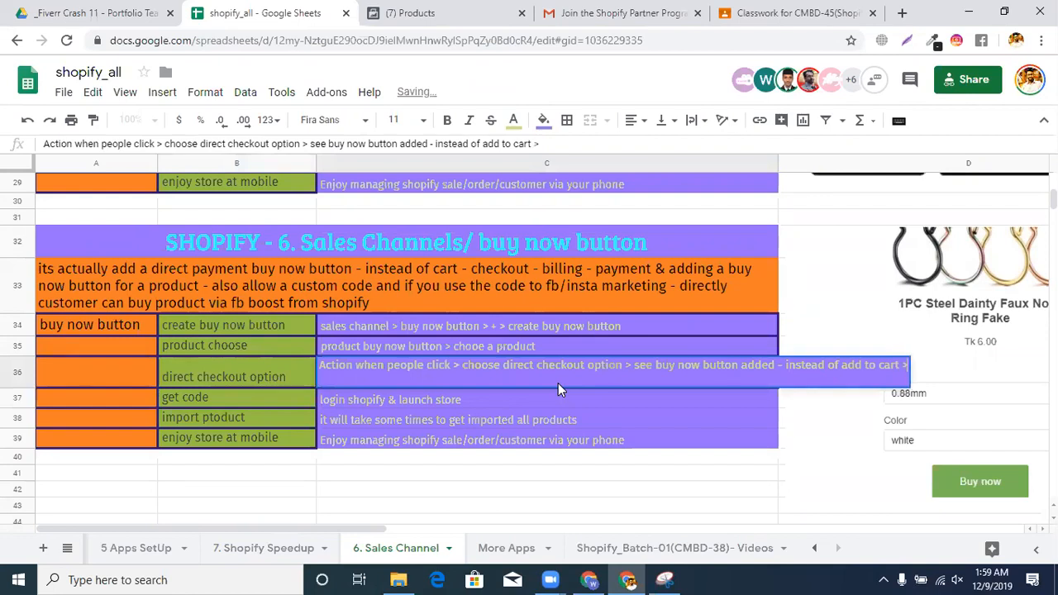
{"action": "type", "text": " next at top"}
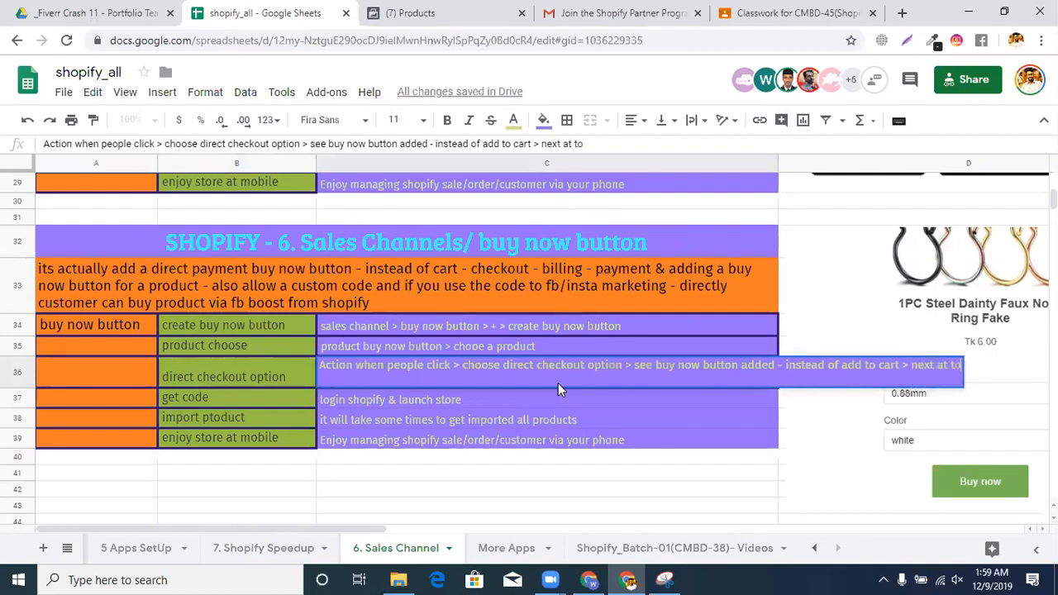
Replace the text in cell C37 with "get the code of theproduct & buy now button".
{"action": "double_click", "coordinate": [475, 405]}
{"action": "key", "text": "ctrl+a"}
{"action": "type", "text": "get the code of he"}
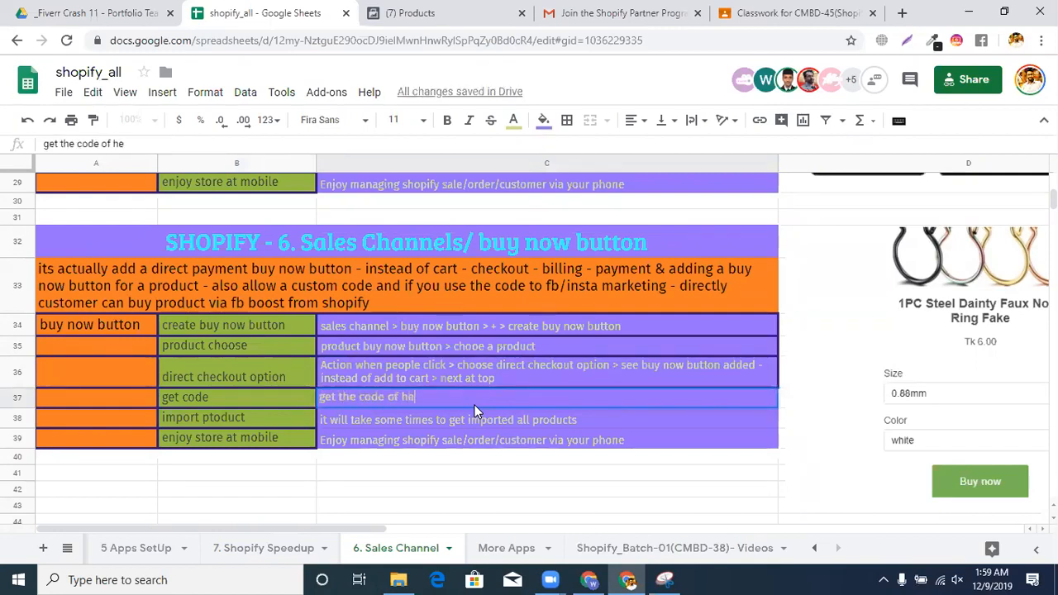
{"action": "key", "text": "BackSpace"}
{"action": "key", "text": "BackSpace"}
{"action": "type", "text": "the"}
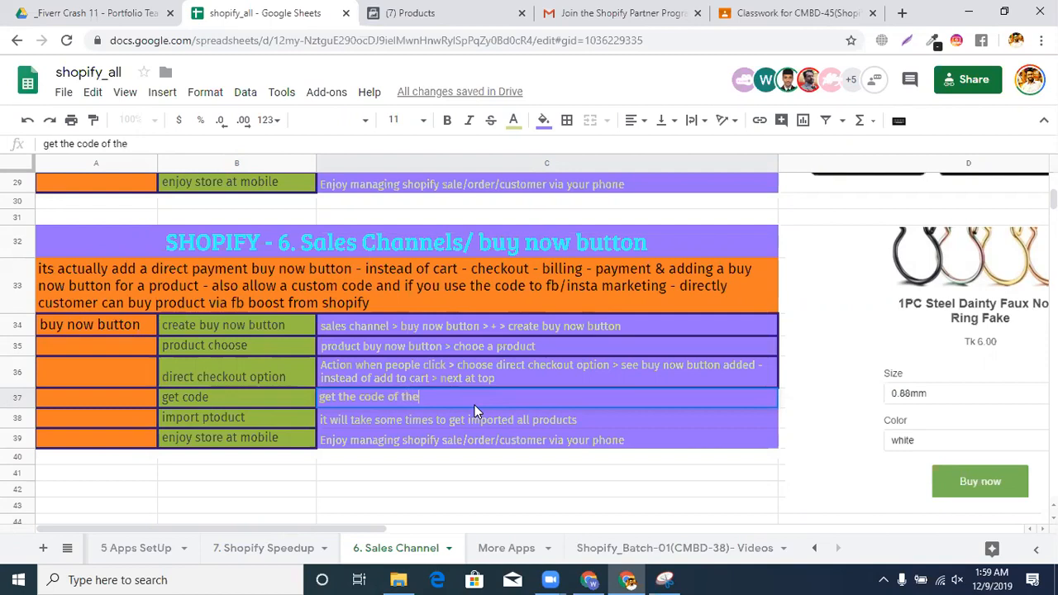
{"action": "type", "text": "product & buy "}
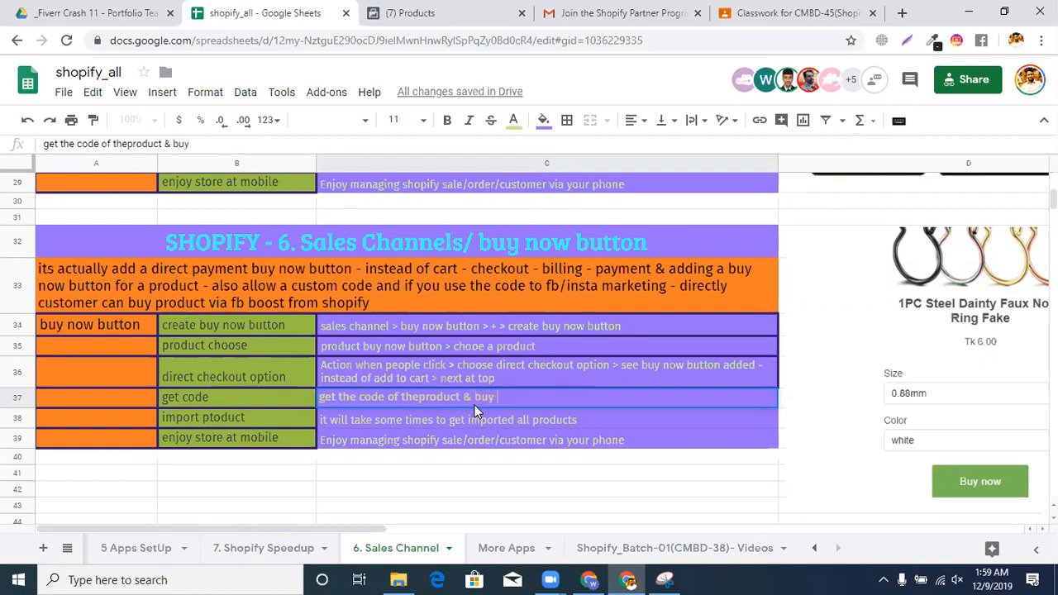
{"action": "type", "text": "now button"}
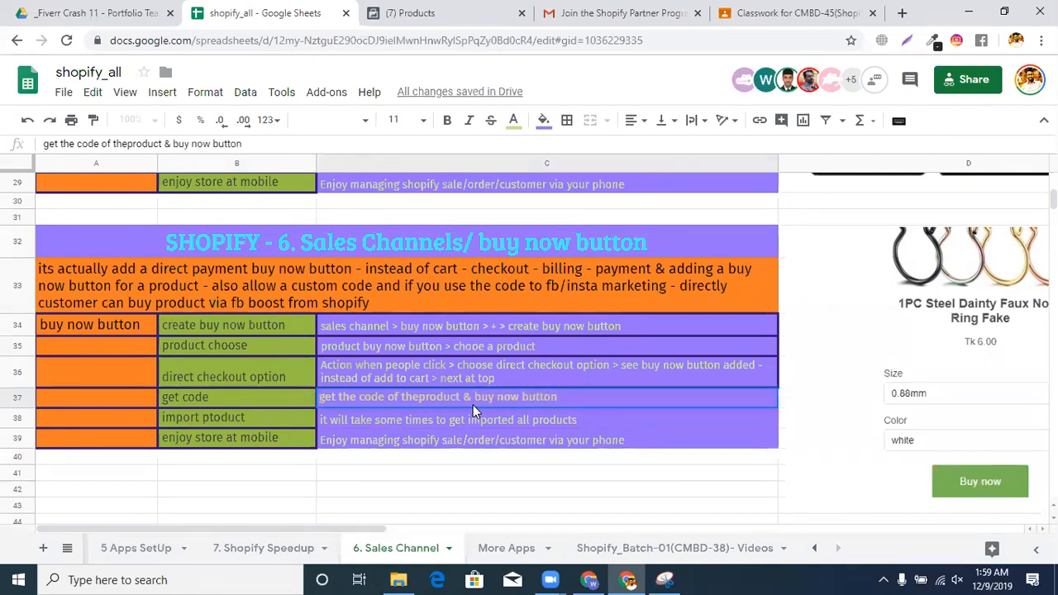
{"action": "type", "text": " & use this"}
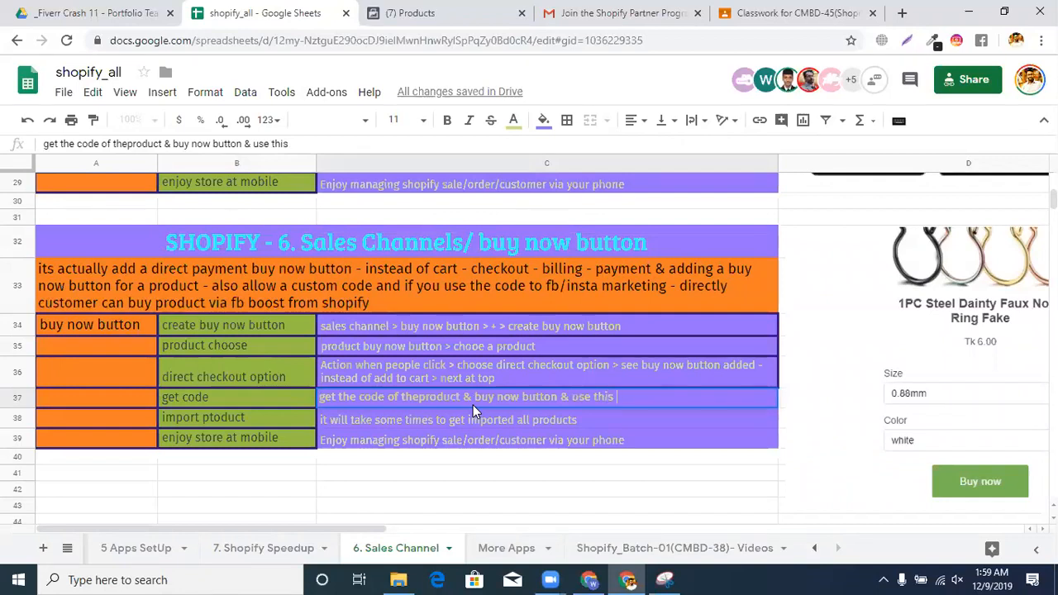
{"action": "key", "text": "BackSpace"}
{"action": "key", "text": "BackSpace"}
{"action": "key", "text": "BackSpace"}
{"action": "key", "text": "BackSpace"}
{"action": "key", "text": "BackSpace"}
{"action": "key", "text": "BackSpace"}
{"action": "key", "text": "BackSpace"}
{"action": "key", "text": "BackSpace"}
{"action": "key", "text": "BackSpace"}
{"action": "key", "text": "BackSpace"}
{"action": "key", "text": "BackSpace"}
{"action": "key", "text": "BackSpace"}
Replace the text in cell B38 with "use code for fb/insta boost".
{"action": "left_click", "coordinate": [308, 421]}
{"action": "type", "text": "u"}
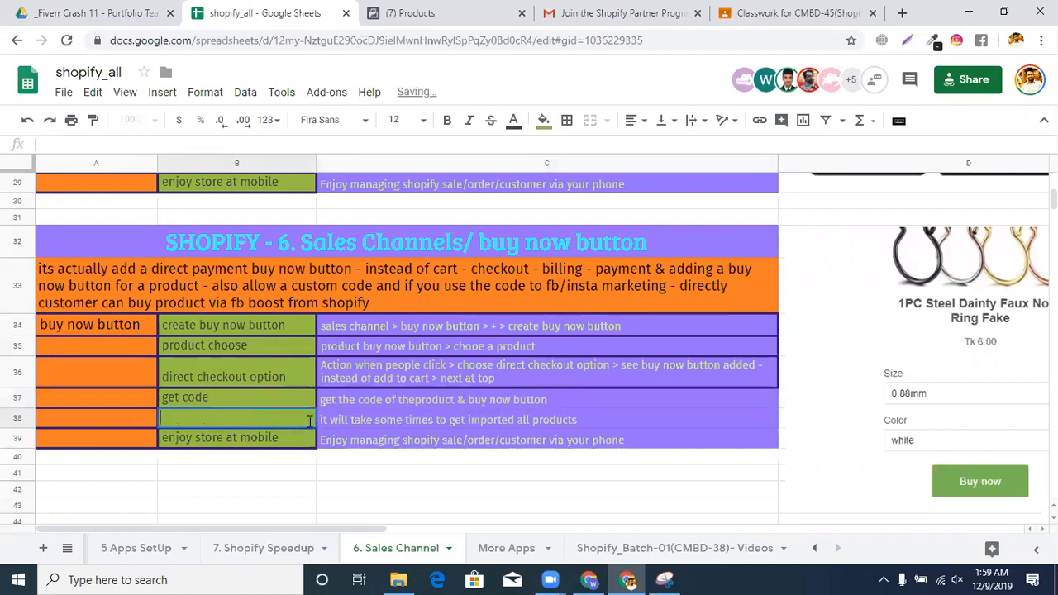
{"action": "type", "text": "se code f"}
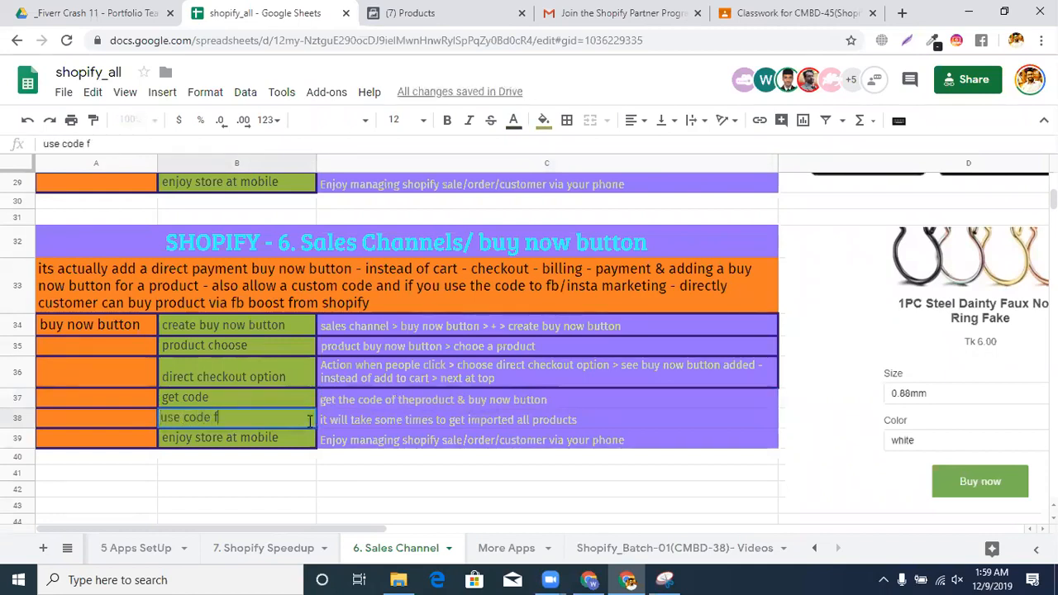
{"action": "type", "text": "or fb/"}
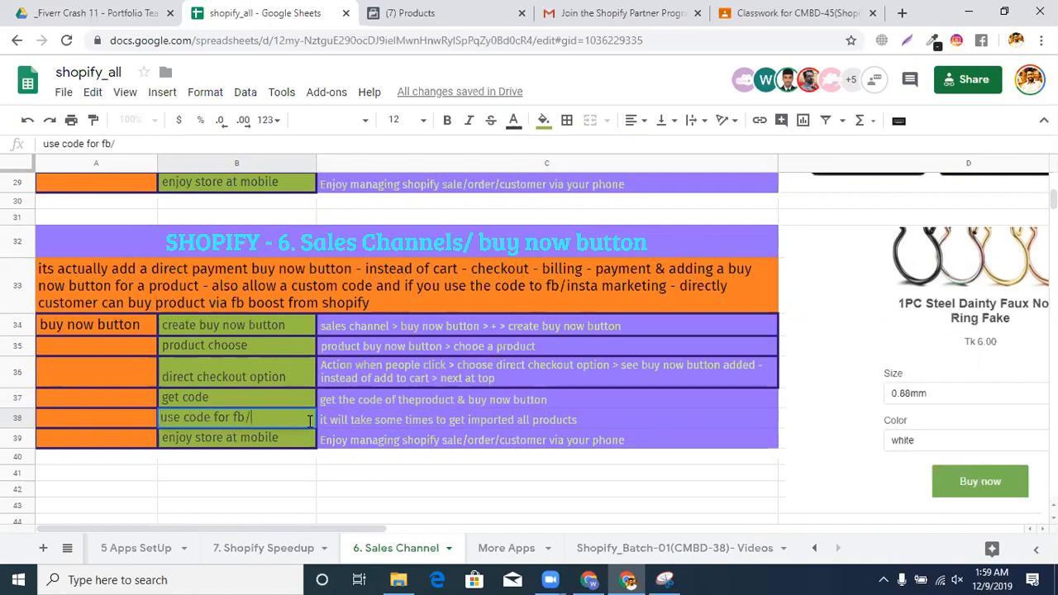
{"action": "type", "text": "insta boost"}
{"action": "key", "text": "Tab"}
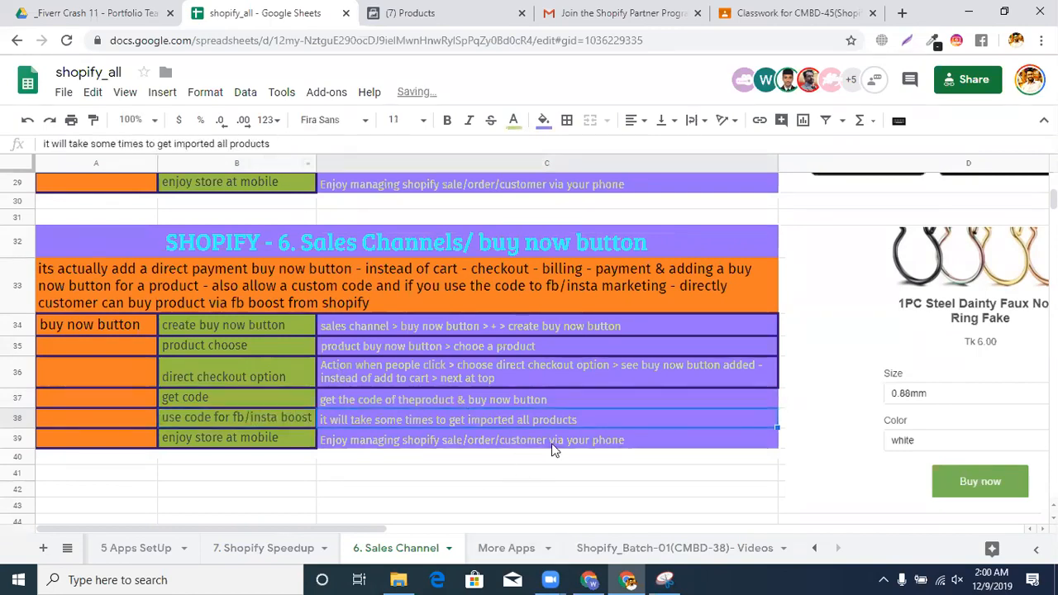
Replace the text in cell C38 with "during fb boost - just add this code".
{"action": "double_click", "coordinate": [602, 420]}
{"action": "key", "text": "ctrl+a"}
{"action": "type", "text": "during fb"}
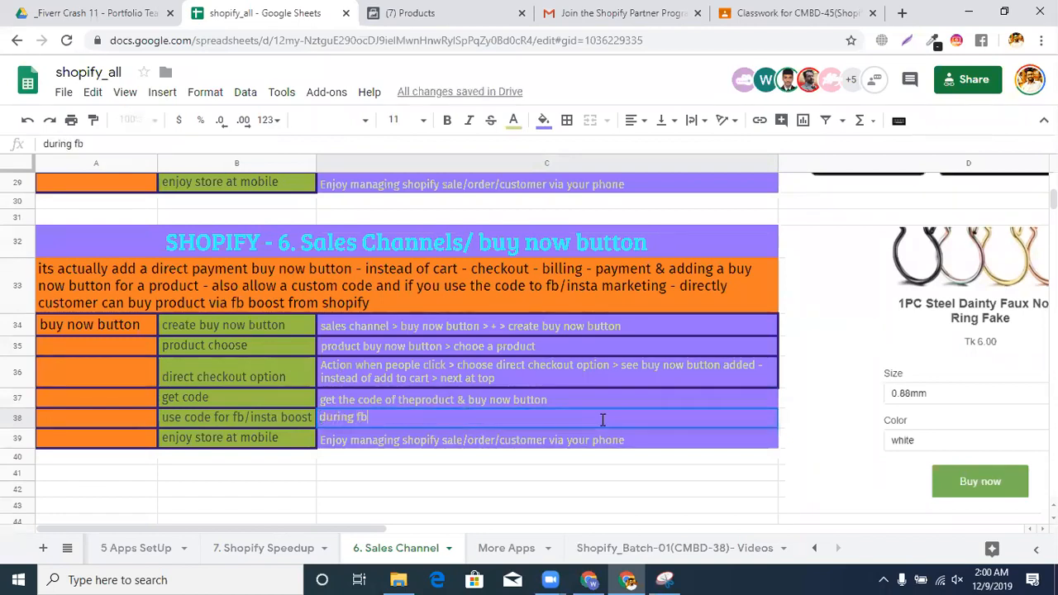
{"action": "type", "text": " boost - just "}
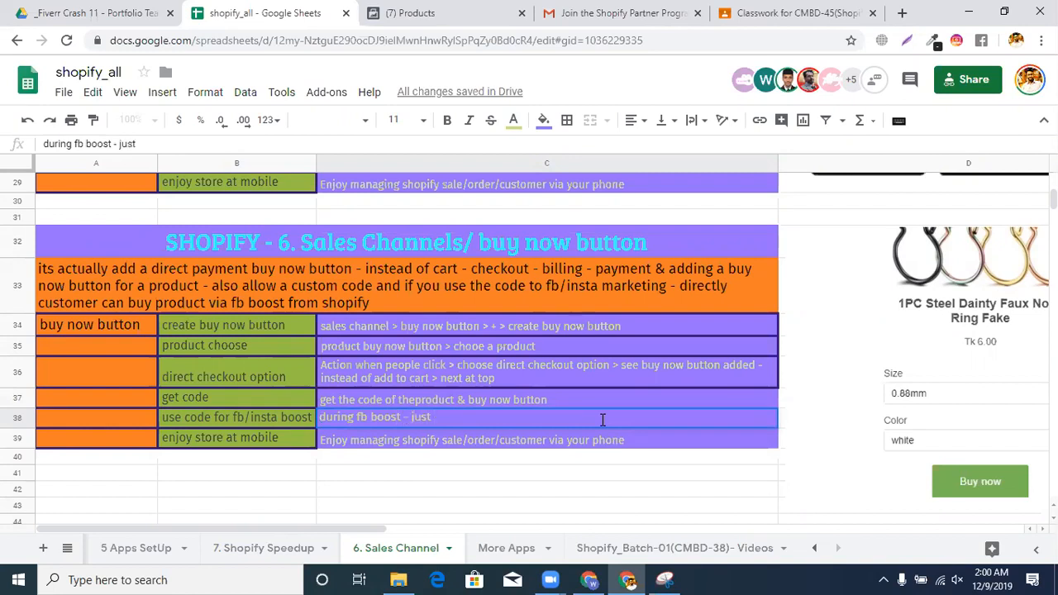
{"action": "type", "text": "add thiscode"}
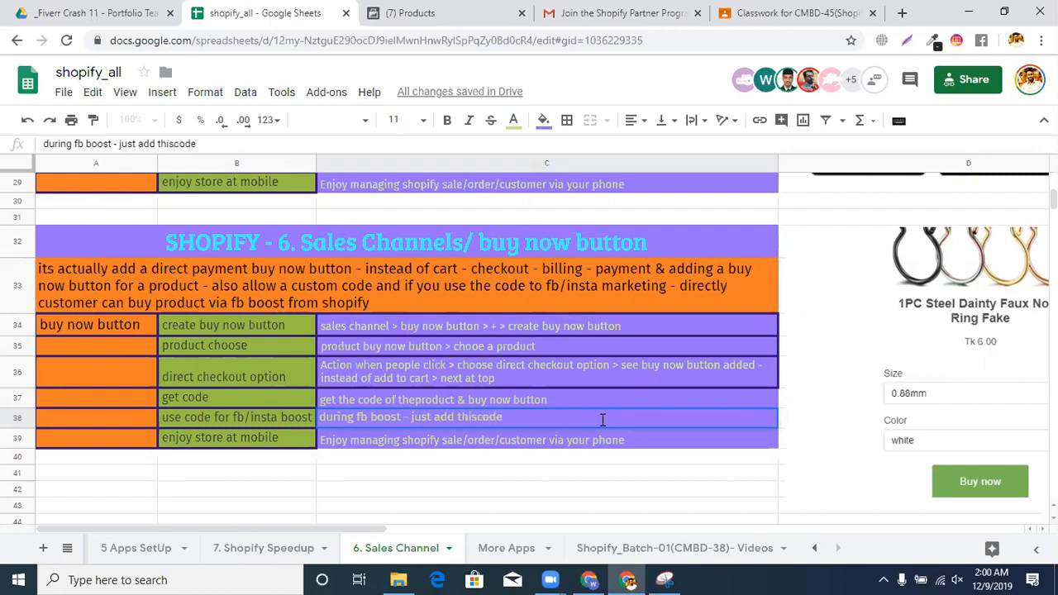
{"action": "left_click", "coordinate": [479, 416]}
{"action": "left_click", "coordinate": [531, 411]}
Extend cell C38 with "- it will show product and also buy now button will redirect to shopify".
{"action": "type", "text": "- it will show po"}
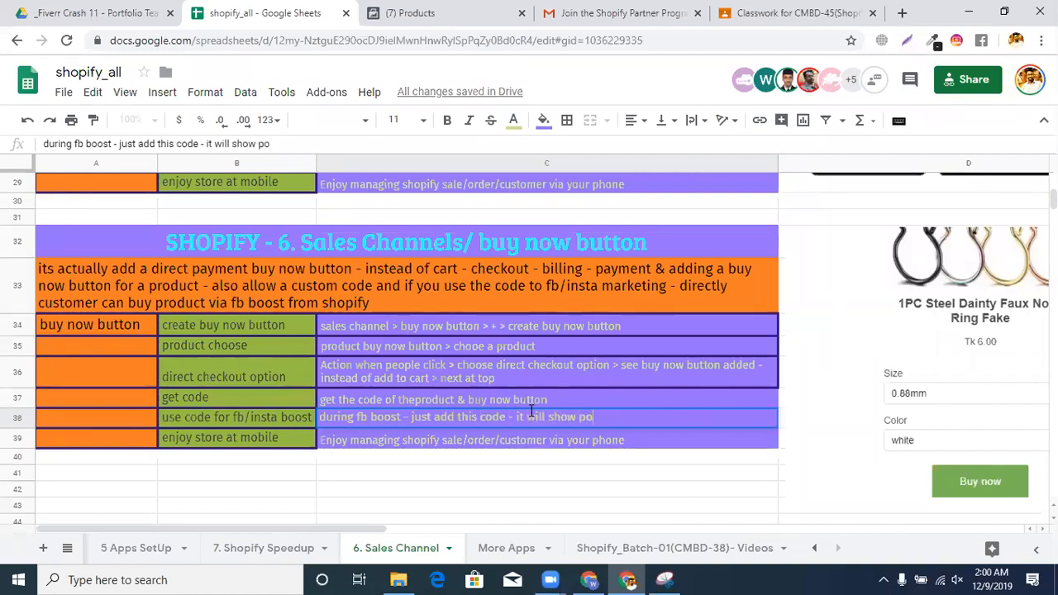
{"action": "key", "text": "BackSpace"}
{"action": "type", "text": "roduct and also buy now bu"}
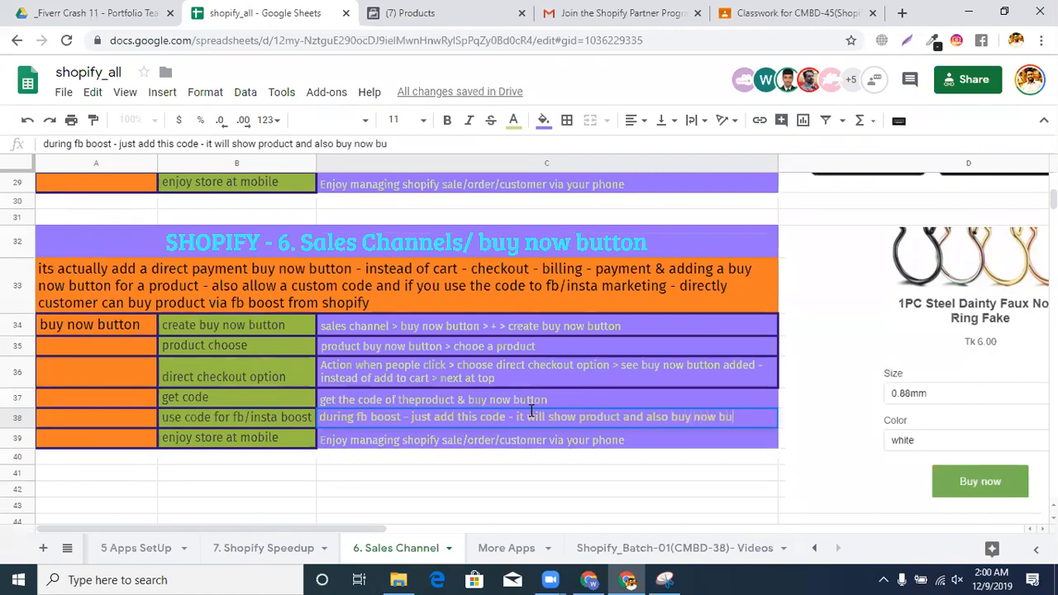
{"action": "type", "text": "tton will redirect t"}
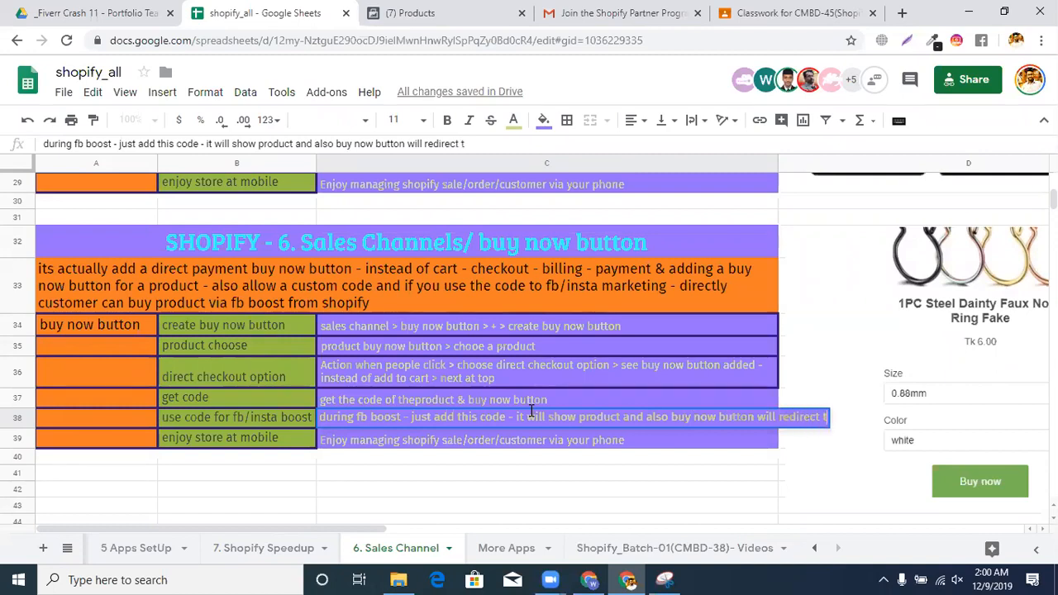
{"action": "type", "text": "o shopify"}
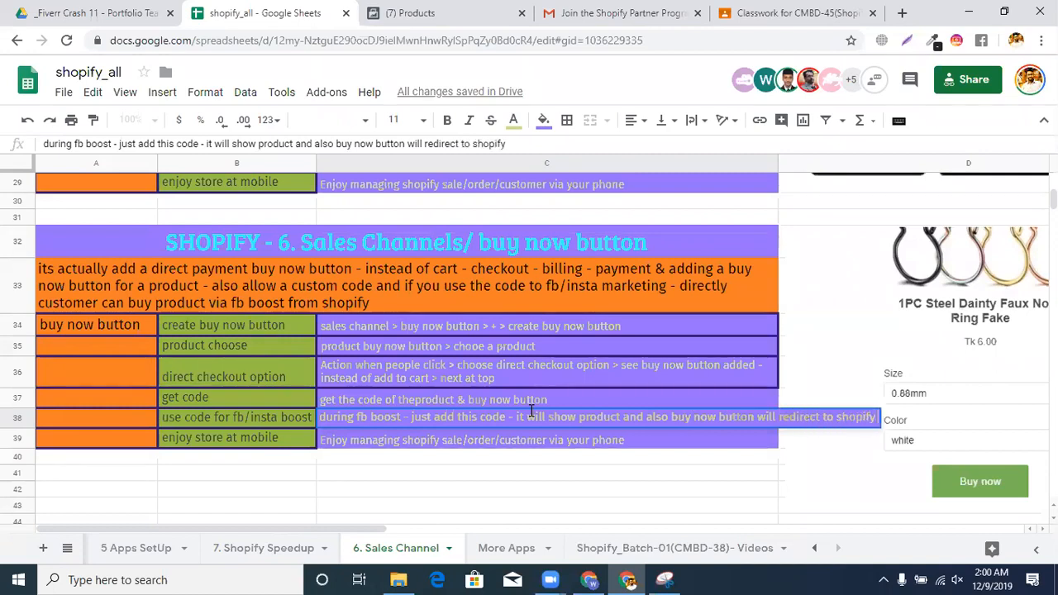
{"action": "type", "text": " product"}
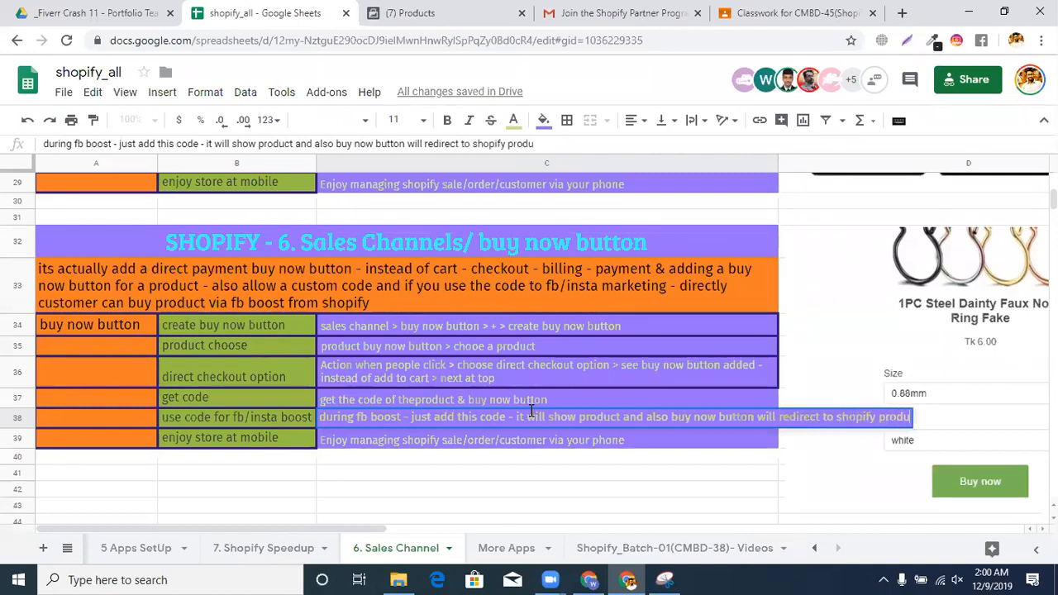
{"action": "key", "text": "BackSpace"}
{"action": "key", "text": "BackSpace"}
{"action": "key", "text": "BackSpace"}
{"action": "key", "text": "BackSpace"}
{"action": "key", "text": "BackSpace"}
{"action": "key", "text": "BackSpace"}
{"action": "key", "text": "BackSpace"}
{"action": "key", "text": "BackSpace"}
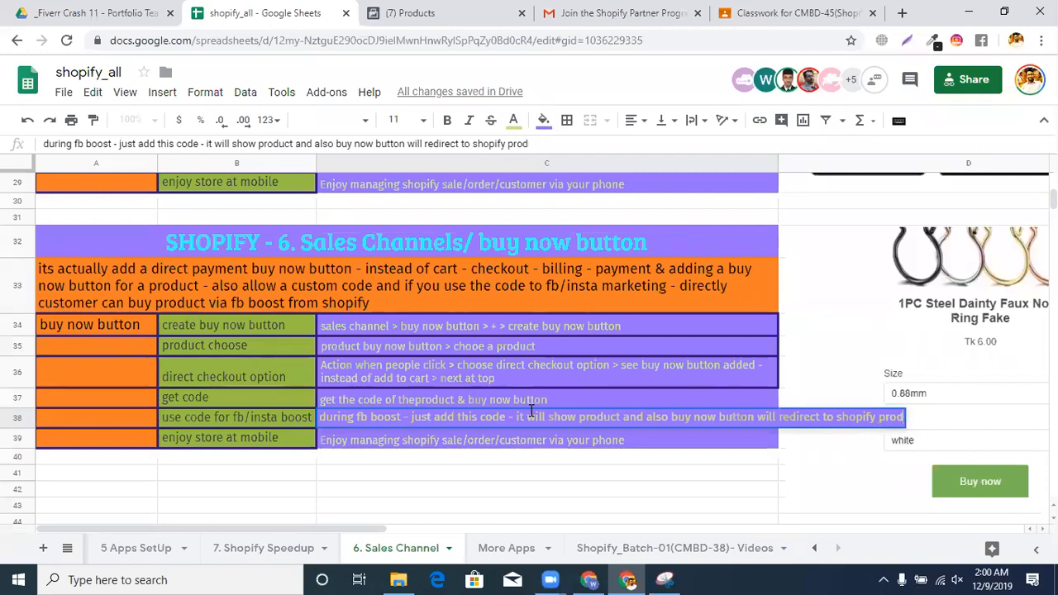
Finish the text in cell C38 with "checkout option" and commit the entry.
{"action": "type", "text": "checkout option"}
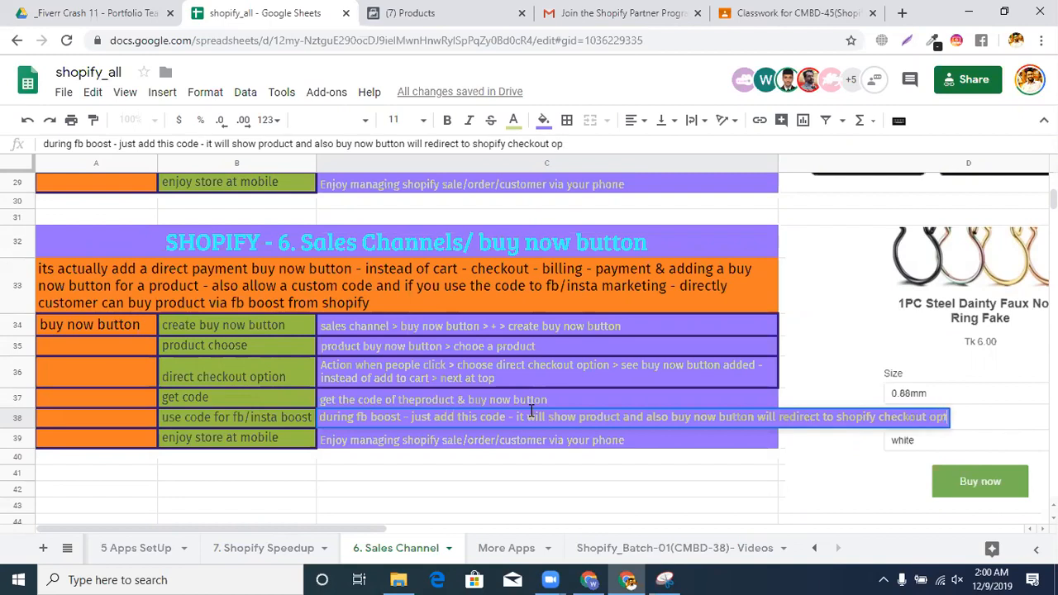
{"action": "left_click", "coordinate": [590, 496]}
Delete the leftover "enjoy store at mobile" row below the buy now button steps, row 39.
{"action": "left_click", "coordinate": [17, 449]}
{"action": "right_click", "coordinate": [17, 449]}
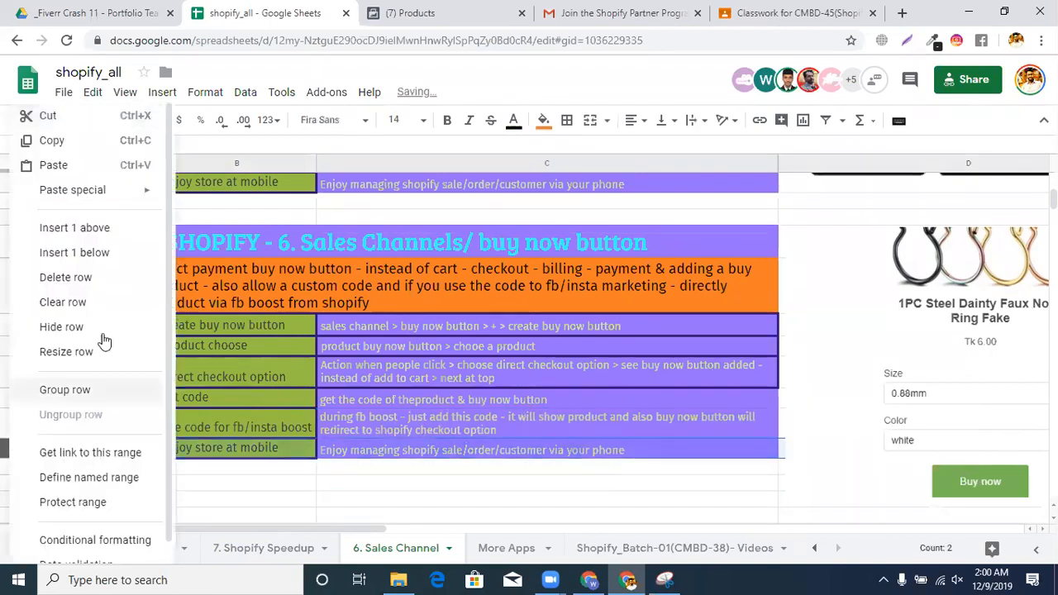
{"action": "left_click", "coordinate": [83, 277]}
{"action": "left_click", "coordinate": [372, 326]}
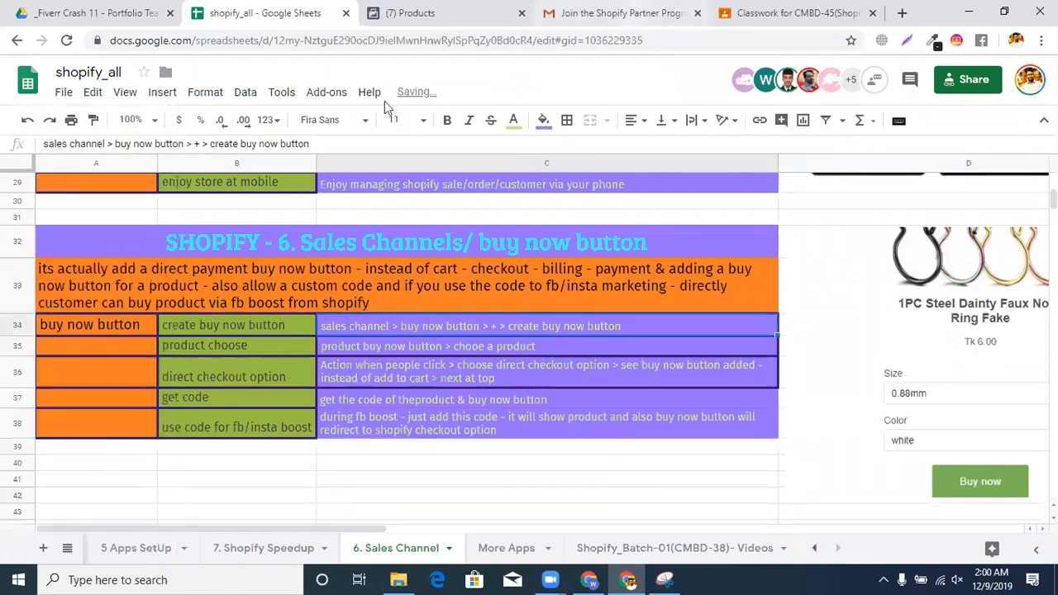
Switch to the Facebook Catalogs products page and inspect the available product sets and the options for adding products.
{"action": "left_click", "coordinate": [592, 580]}
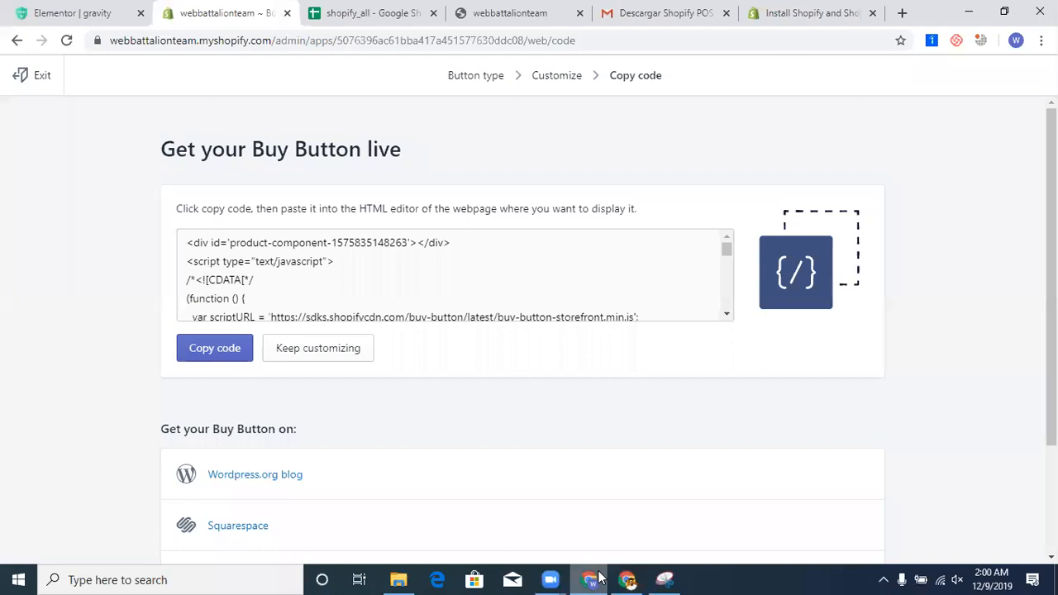
{"action": "left_click", "coordinate": [628, 580]}
{"action": "left_click", "coordinate": [467, 13]}
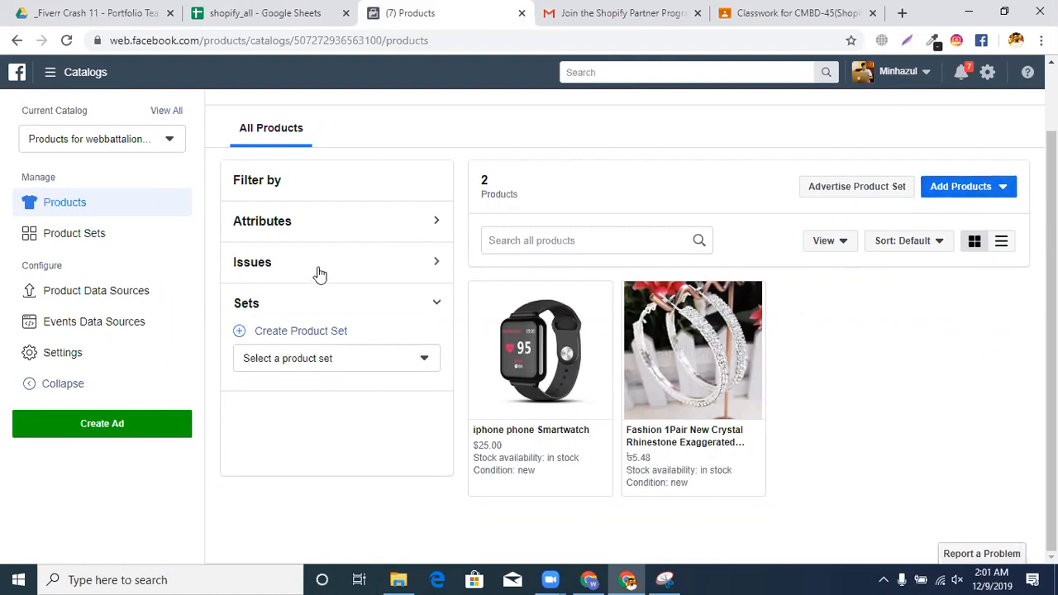
{"action": "left_click", "coordinate": [316, 357]}
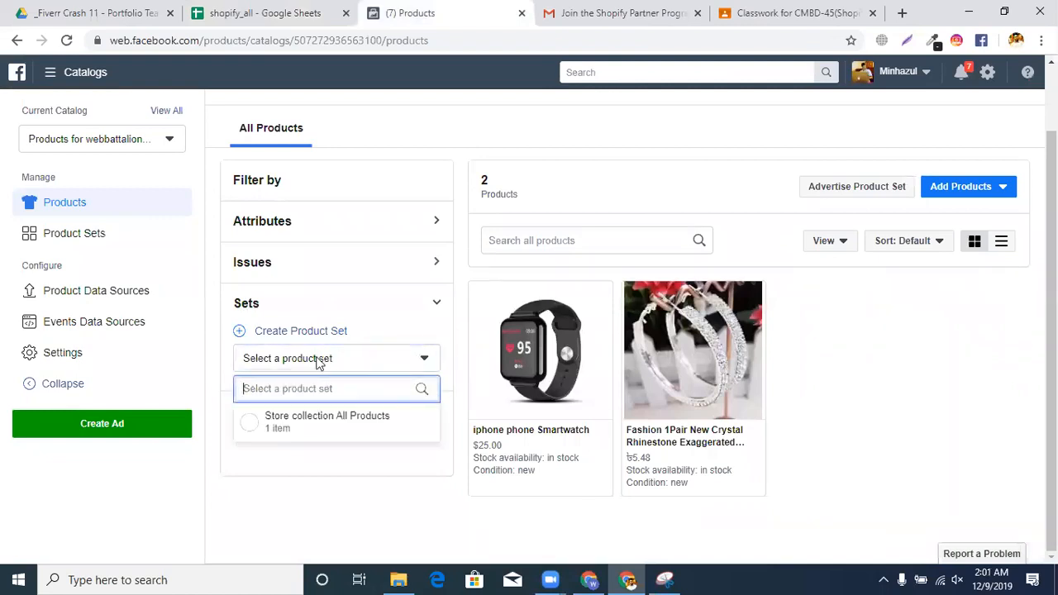
{"action": "left_click", "coordinate": [882, 359]}
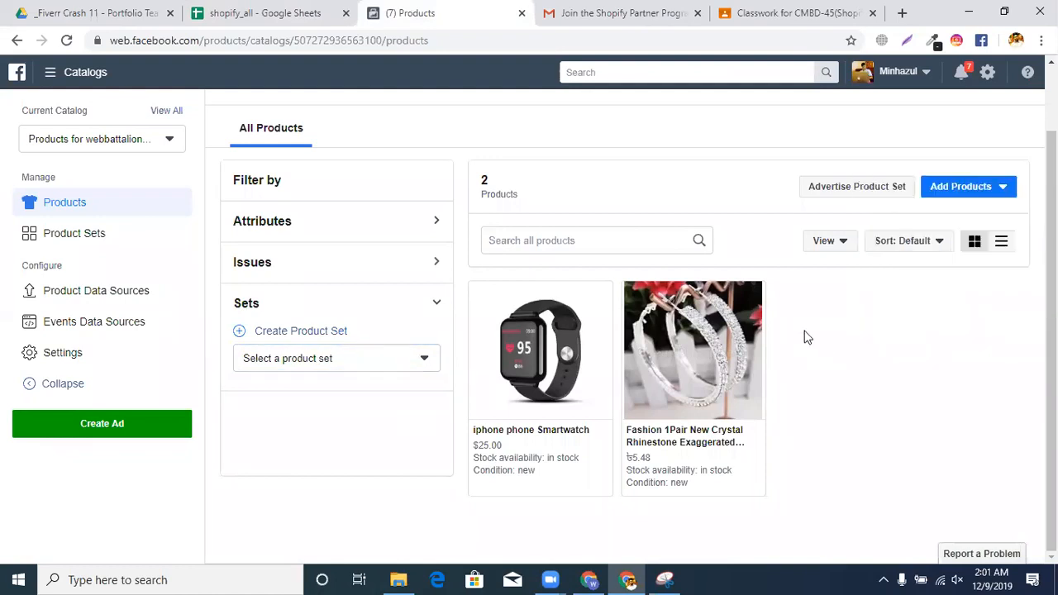
{"action": "left_click", "coordinate": [959, 186]}
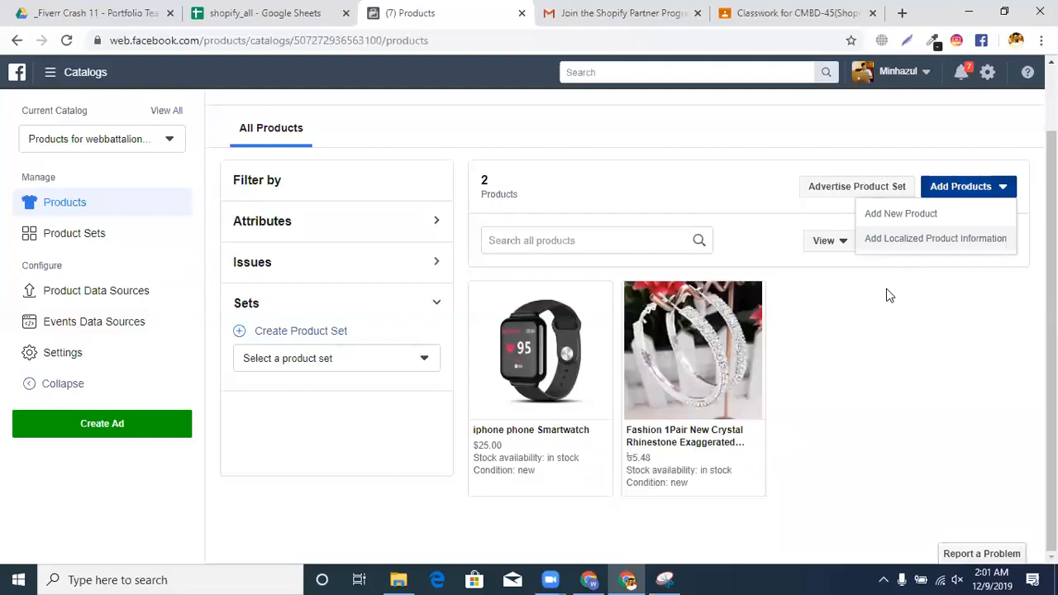
Open mailchimp.com in a new browser tab and go to its login page.
{"action": "left_click", "coordinate": [902, 12]}
{"action": "type", "text": "mail"}
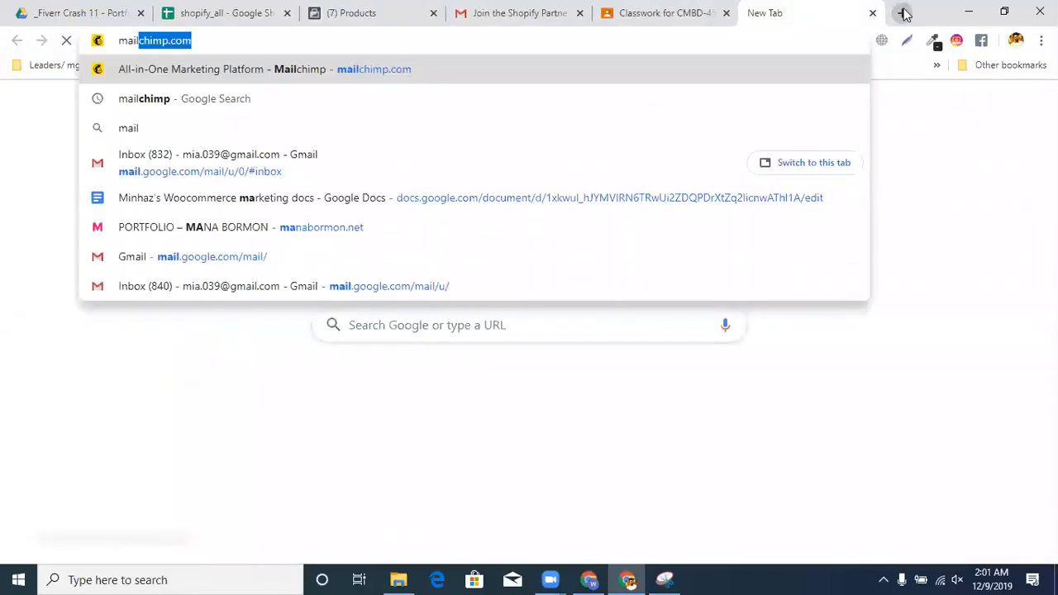
{"action": "type", "text": "chimp."}
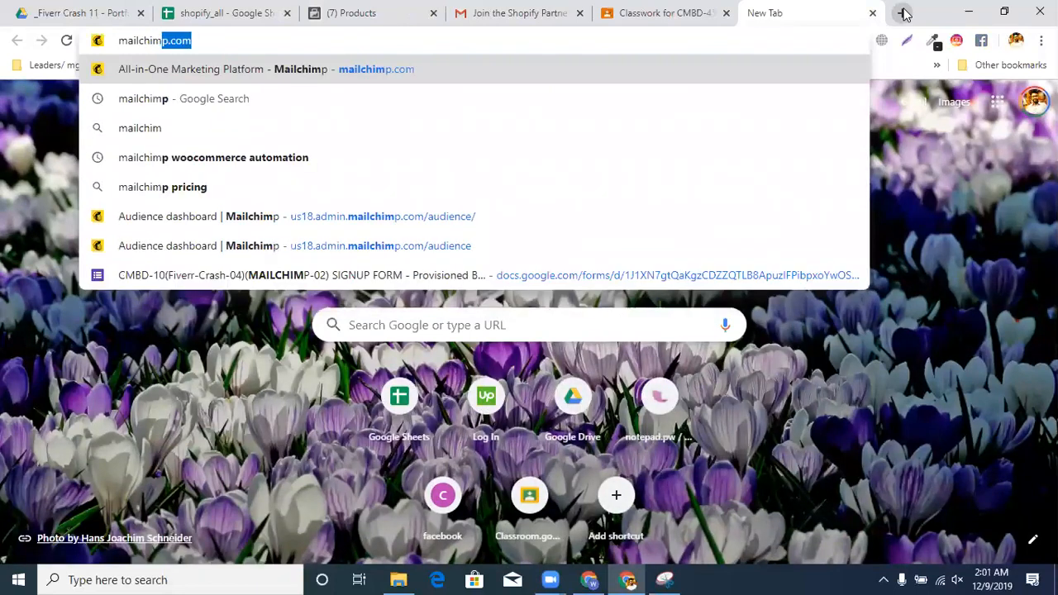
{"action": "key", "text": "Return"}
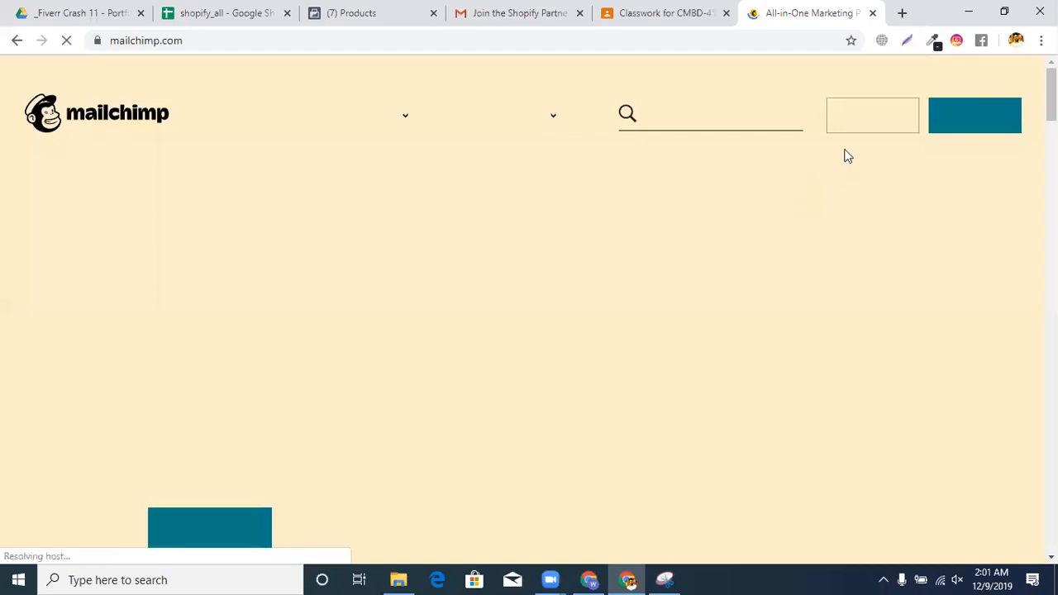
{"action": "left_click", "coordinate": [854, 130]}
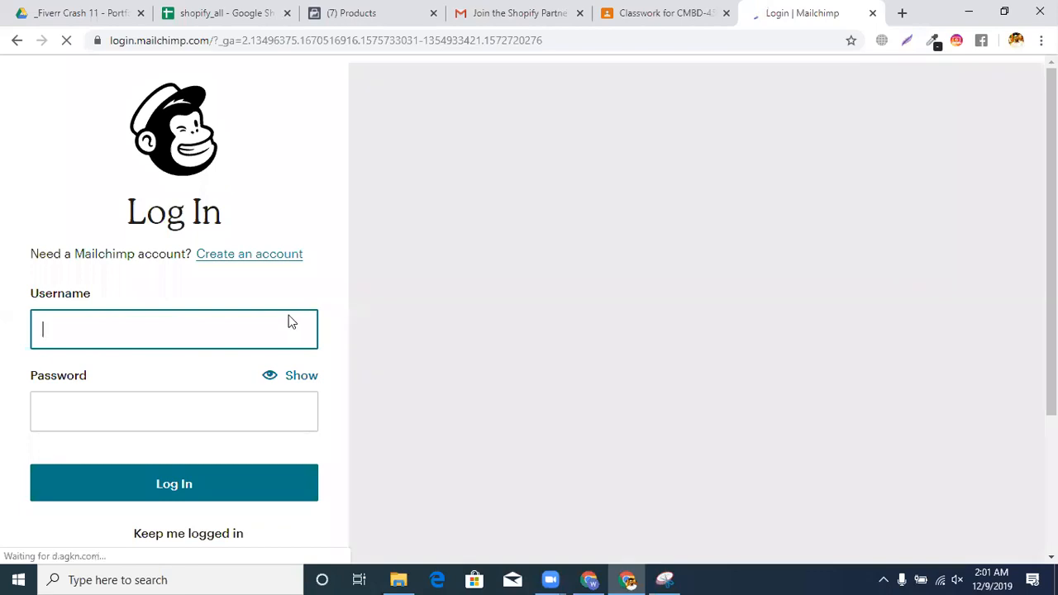
Log in to Mailchimp with the saved username and account password, and open the Campaigns page.
{"action": "left_click", "coordinate": [289, 316]}
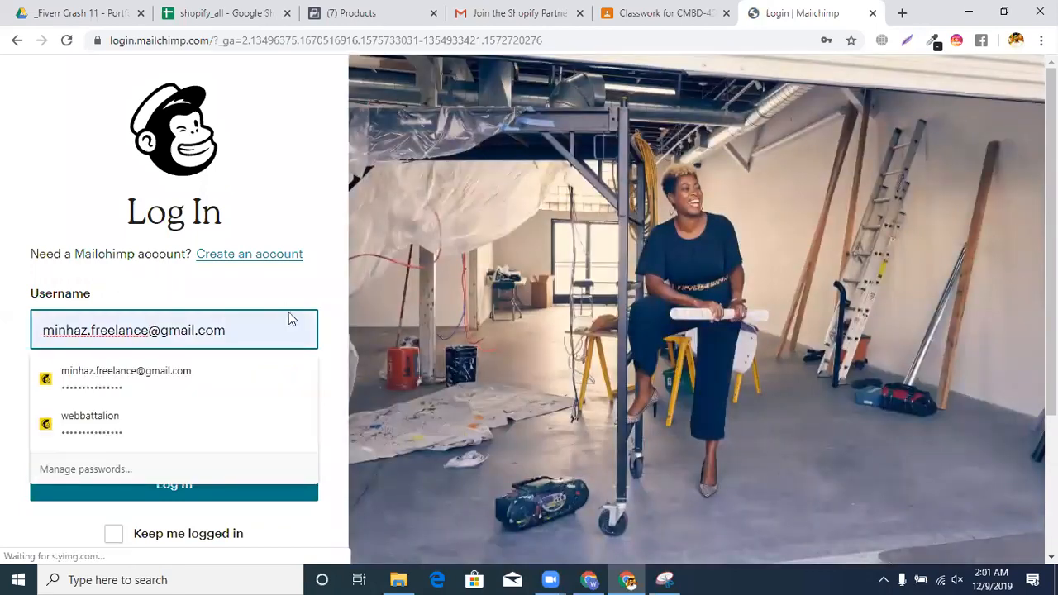
{"action": "left_click", "coordinate": [48, 158]}
{"action": "scroll", "coordinate": [81, 370], "scroll_direction": "down", "scroll_amount": 3}
{"action": "right_click", "coordinate": [110, 296]}
{"action": "left_click", "coordinate": [88, 293]}
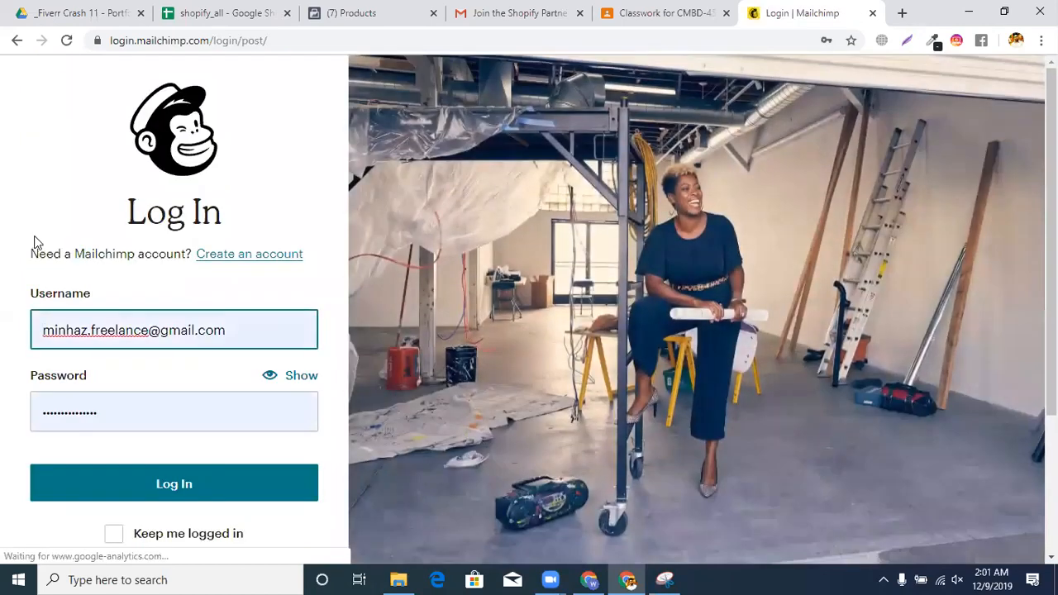
{"action": "left_click", "coordinate": [96, 487]}
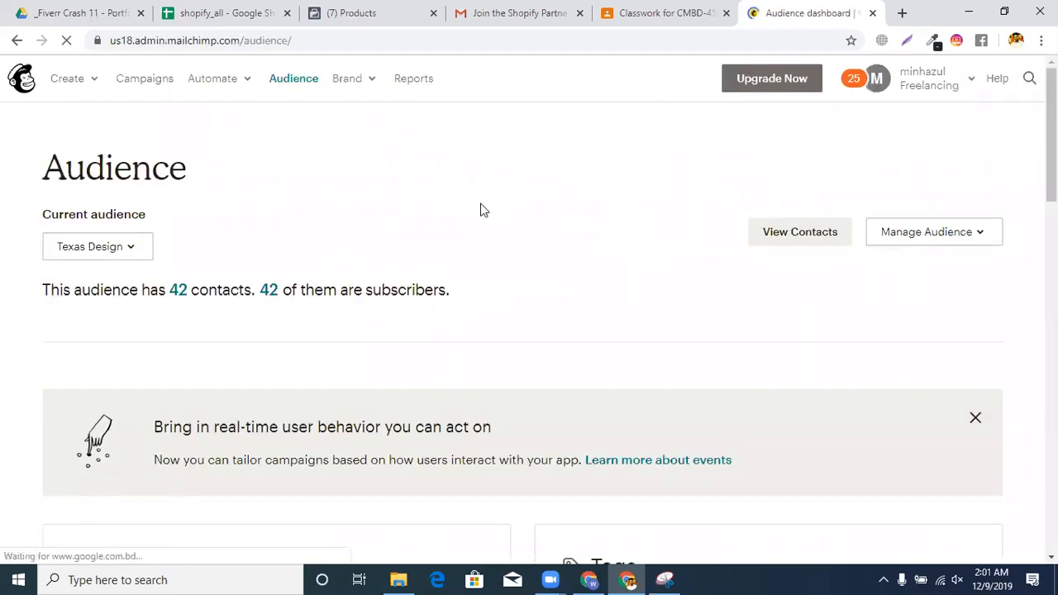
{"action": "left_click", "coordinate": [170, 86]}
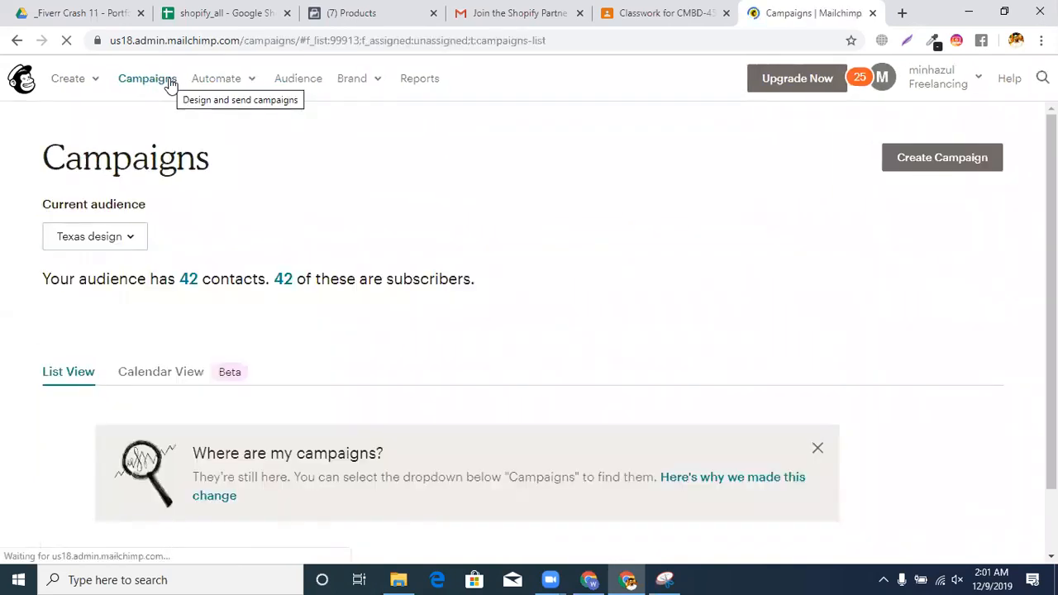
Switch to the Shopify Buy Button setup, review the product preview in the Customize stage, and continue to the Copy code stage.
{"action": "left_click", "coordinate": [592, 578]}
{"action": "scroll", "coordinate": [402, 385], "scroll_direction": "down", "scroll_amount": 2}
{"action": "scroll", "coordinate": [446, 273], "scroll_direction": "up", "scroll_amount": 2}
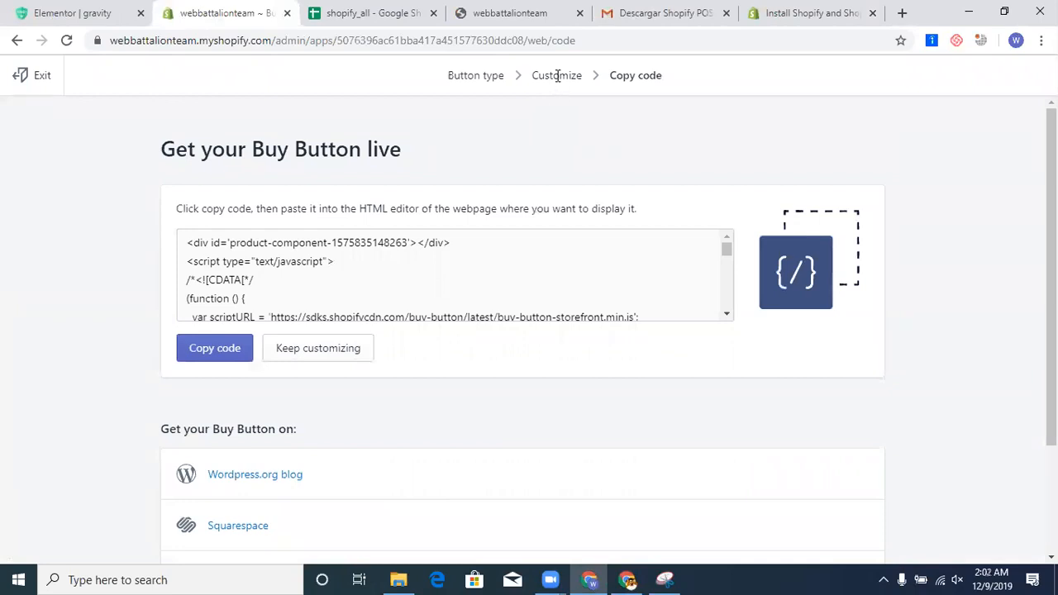
{"action": "left_click", "coordinate": [15, 39]}
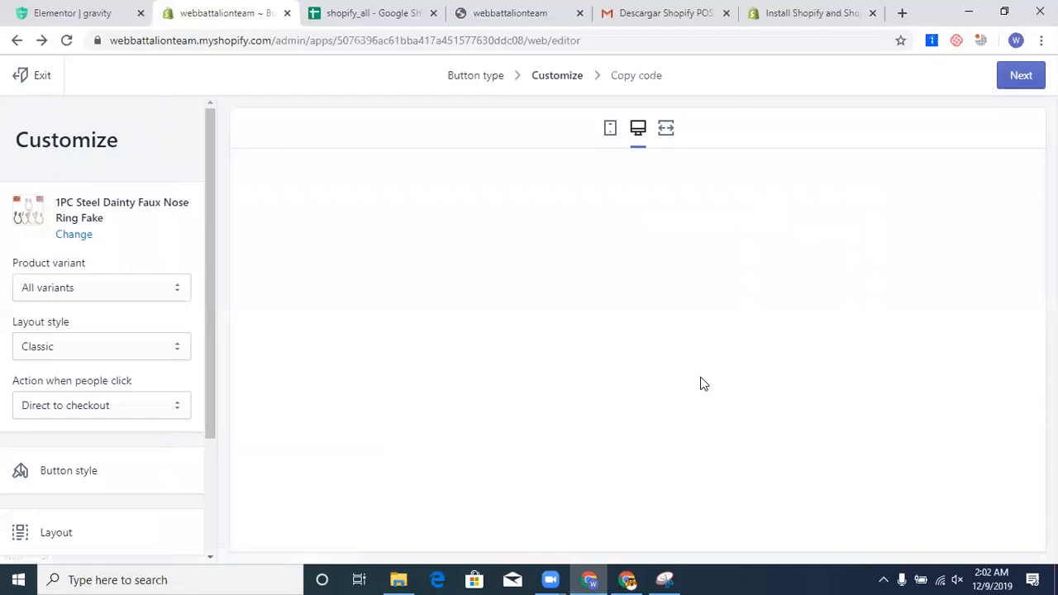
{"action": "scroll", "coordinate": [797, 387], "scroll_direction": "down", "scroll_amount": 1}
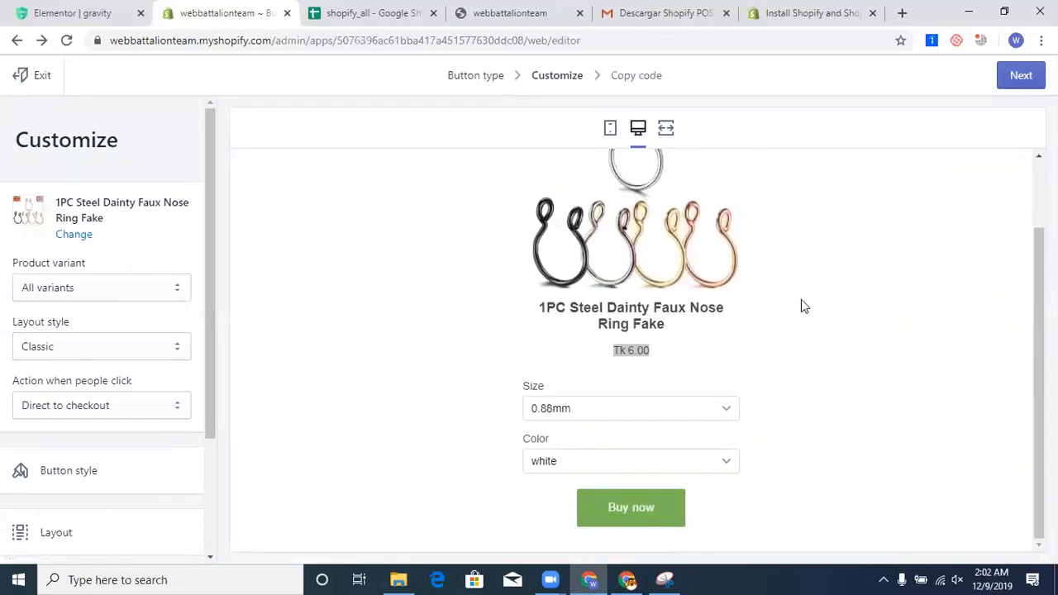
{"action": "scroll", "coordinate": [184, 441], "scroll_direction": "down", "scroll_amount": 1}
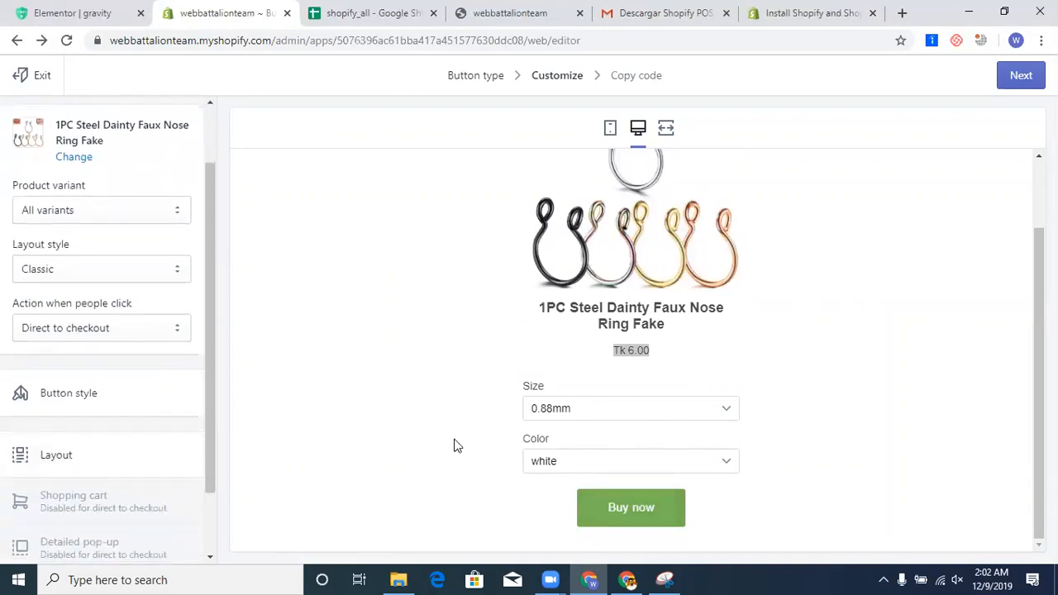
{"action": "left_click", "coordinate": [1019, 76]}
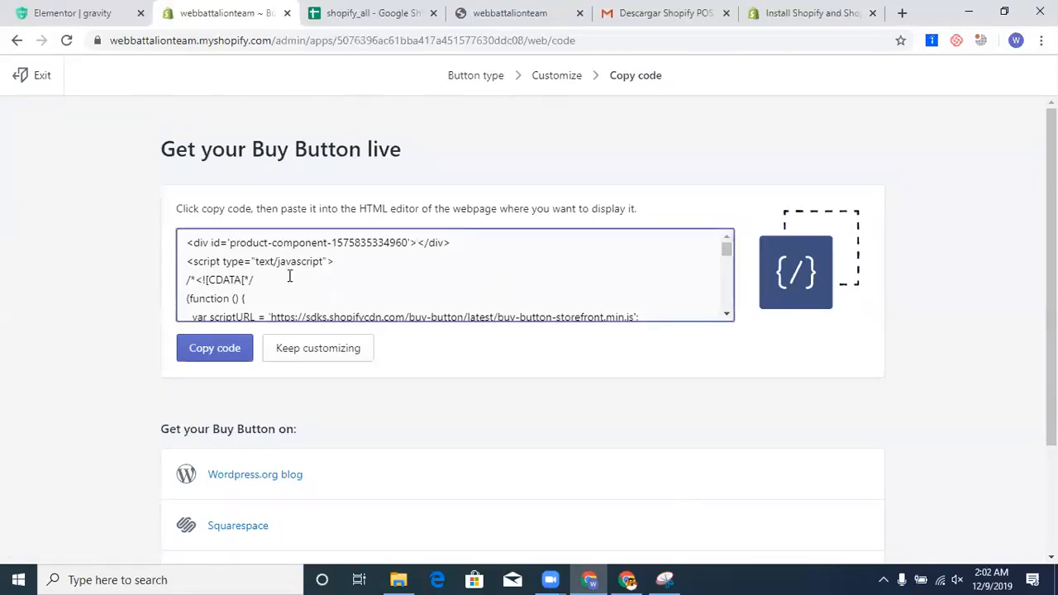
Examine the Buy Button embed code for its button destination and label, and look over the supported website platforms below it.
{"action": "scroll", "coordinate": [290, 277], "scroll_direction": "down", "scroll_amount": 1}
{"action": "scroll", "coordinate": [312, 276], "scroll_direction": "down", "scroll_amount": 2}
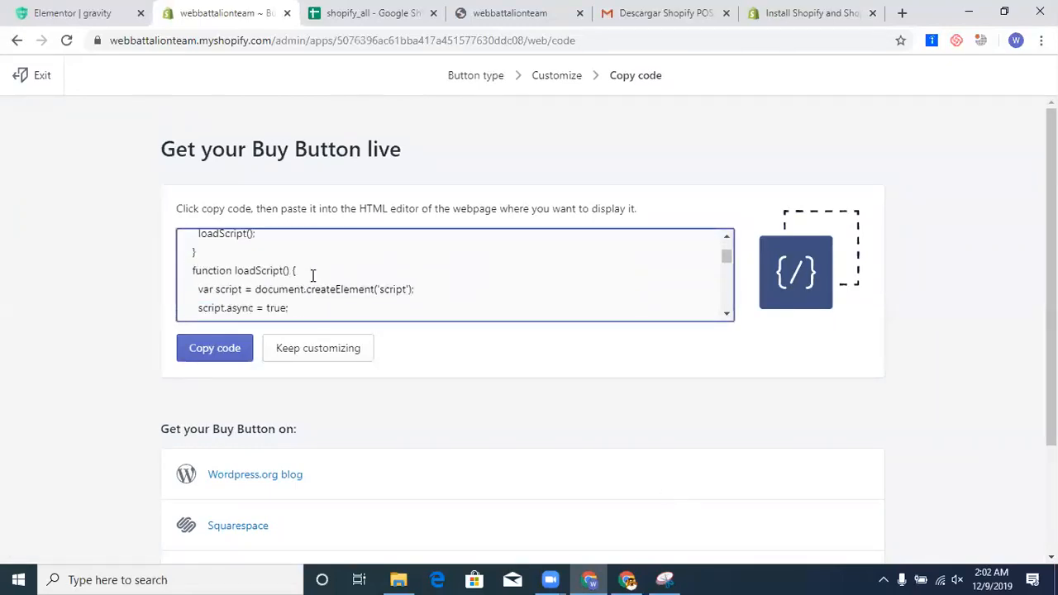
{"action": "scroll", "coordinate": [313, 276], "scroll_direction": "down", "scroll_amount": 2}
{"action": "scroll", "coordinate": [312, 275], "scroll_direction": "down", "scroll_amount": 4}
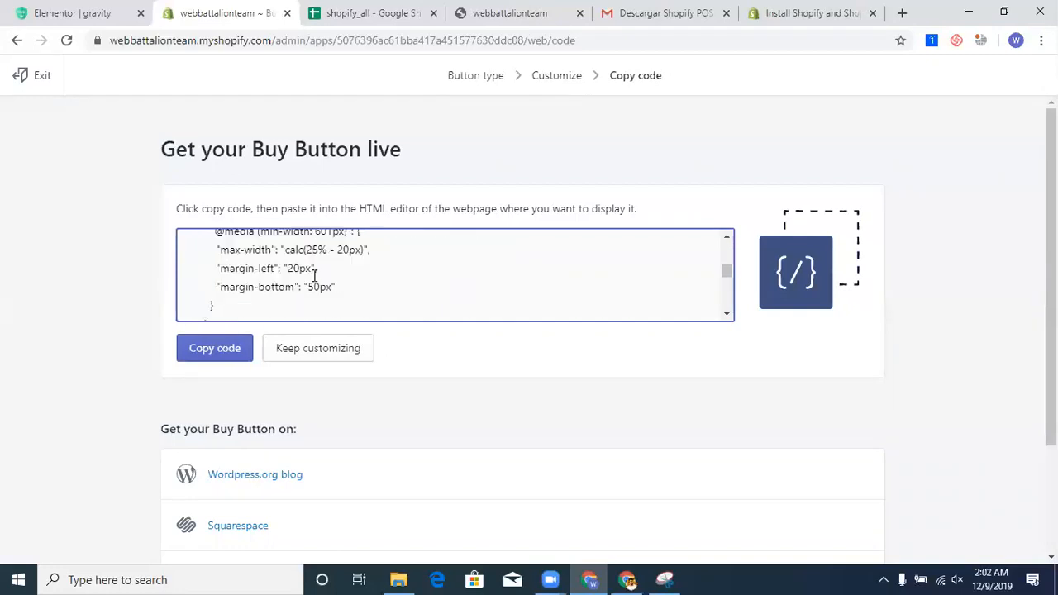
{"action": "scroll", "coordinate": [272, 311], "scroll_direction": "down", "scroll_amount": 2}
{"action": "scroll", "coordinate": [274, 309], "scroll_direction": "up", "scroll_amount": 1}
{"action": "scroll", "coordinate": [279, 286], "scroll_direction": "up", "scroll_amount": 1}
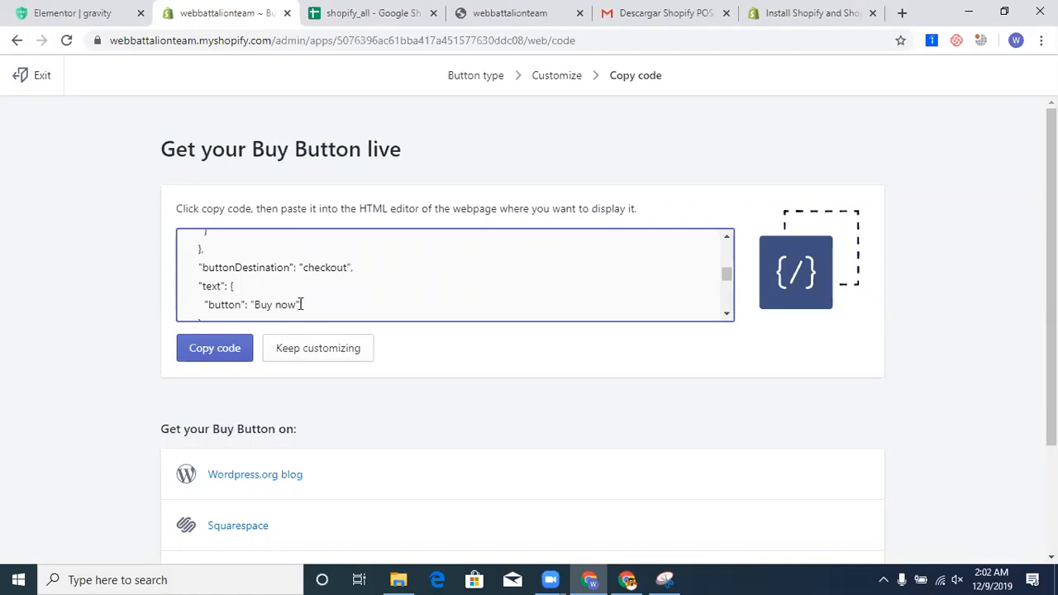
{"action": "scroll", "coordinate": [793, 312], "scroll_direction": "down", "scroll_amount": 2}
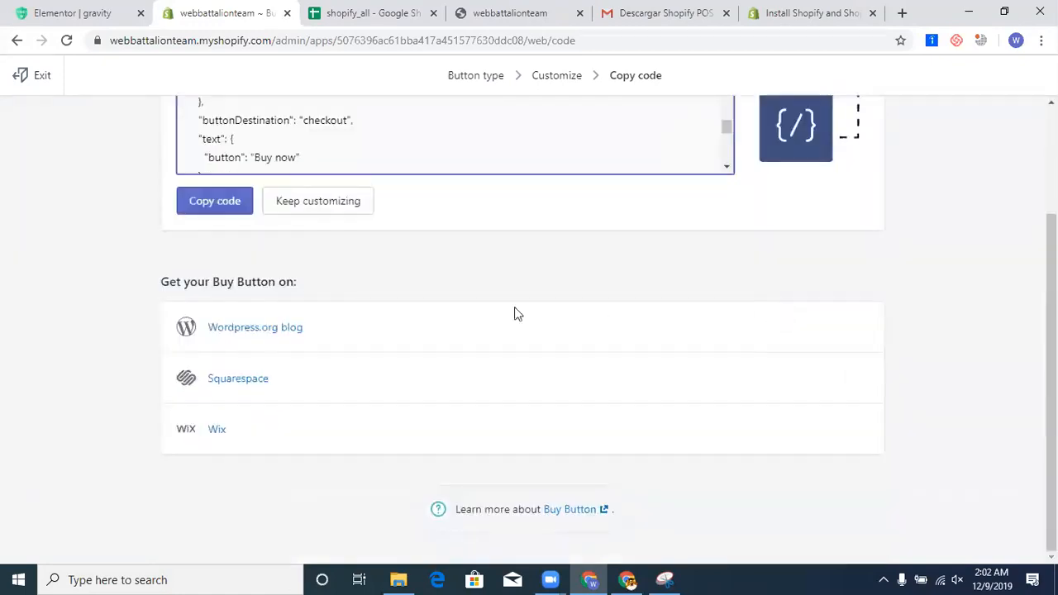
Switch to Mailchimp, start creating a campaign, search the campaign types for "ecommerce" and look through the automation options.
{"action": "left_click", "coordinate": [627, 580]}
{"action": "left_click", "coordinate": [950, 162]}
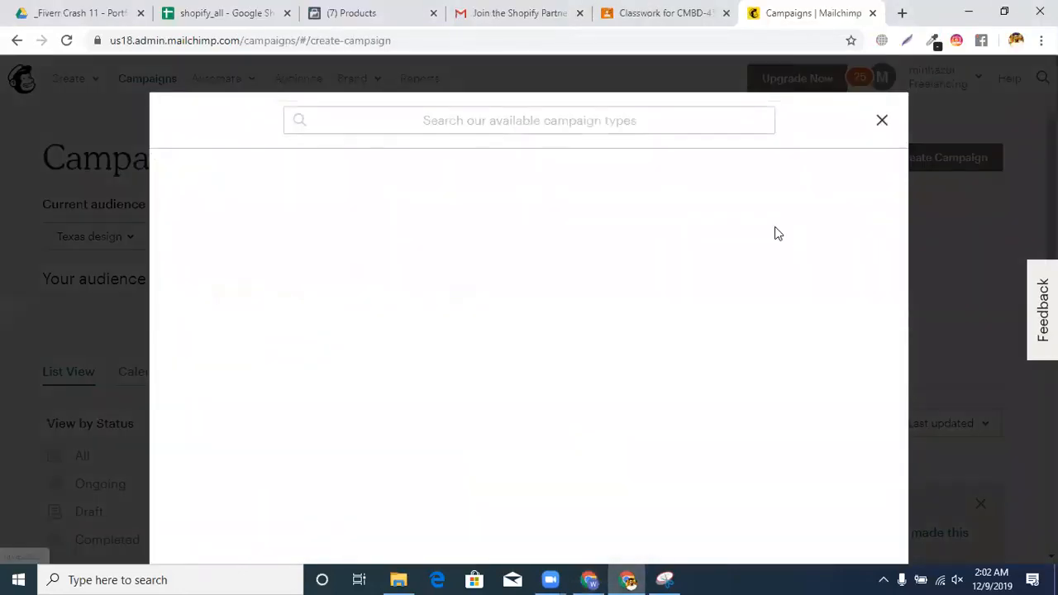
{"action": "left_click", "coordinate": [545, 125]}
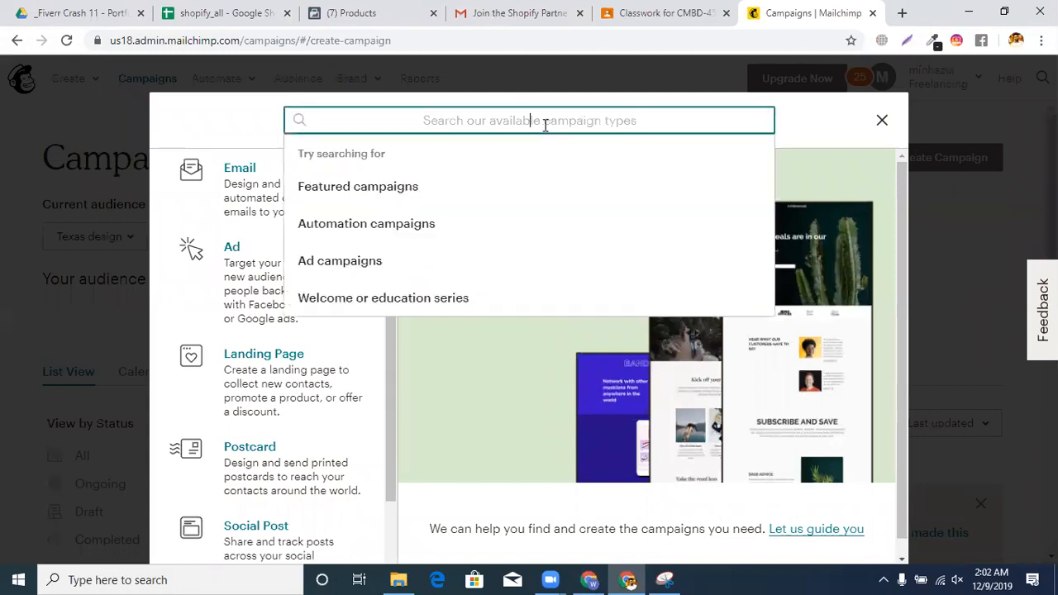
{"action": "type", "text": "ecommerce"}
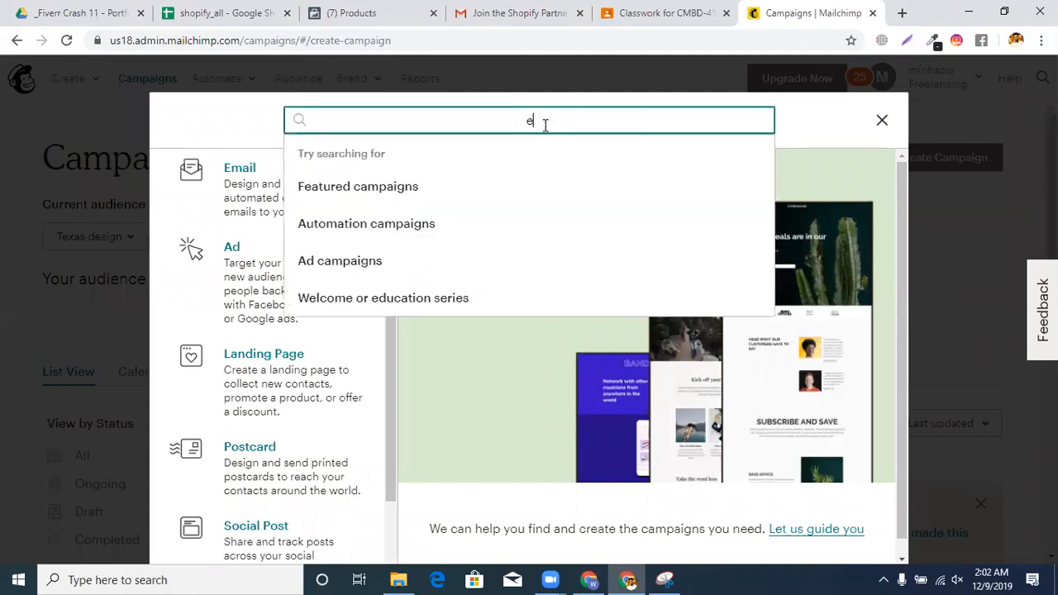
{"action": "key", "text": "Return"}
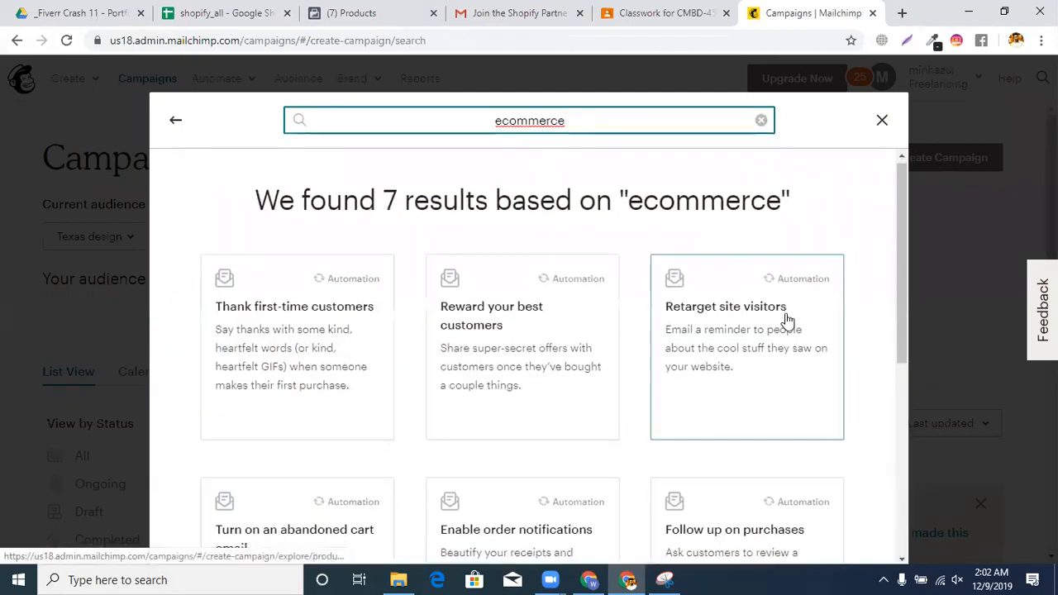
{"action": "scroll", "coordinate": [781, 298], "scroll_direction": "down", "scroll_amount": 2}
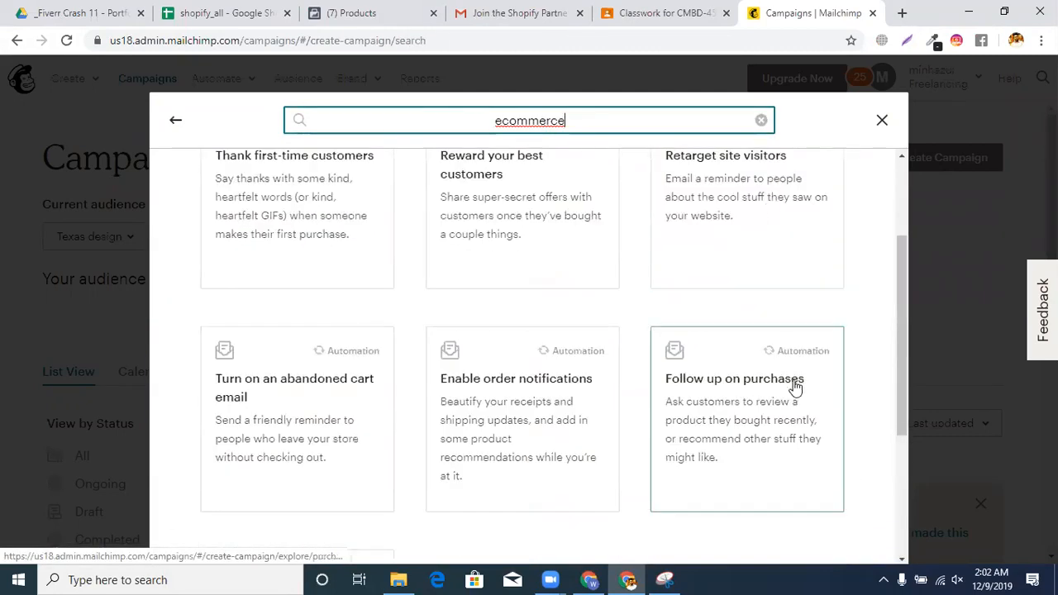
{"action": "scroll", "coordinate": [397, 409], "scroll_direction": "up", "scroll_amount": 2}
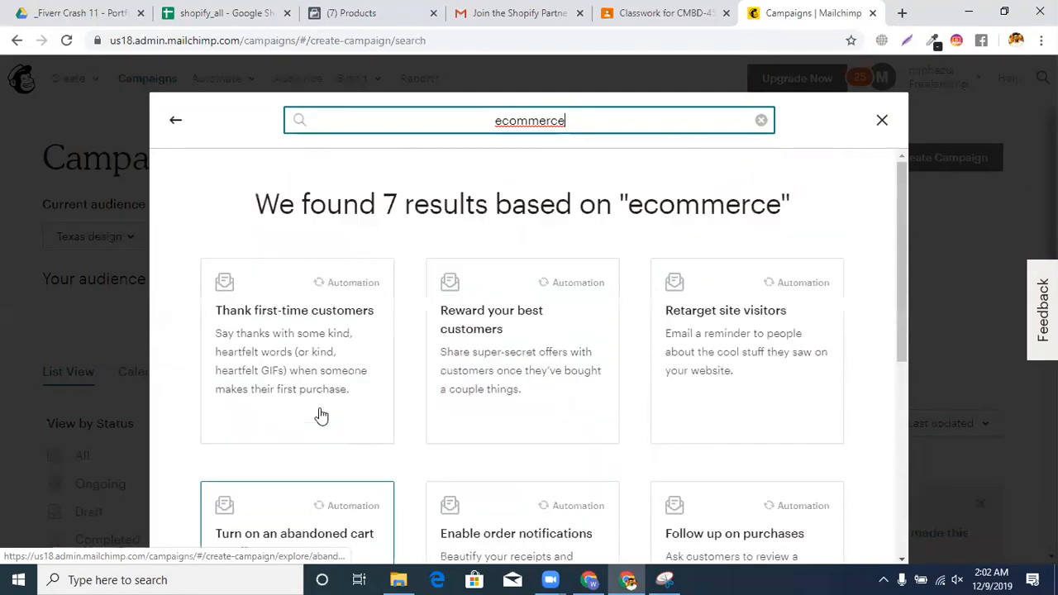
Open the Retarget site visitors automation, check its store selection, and close the campaign dialog.
{"action": "right_click", "coordinate": [805, 378]}
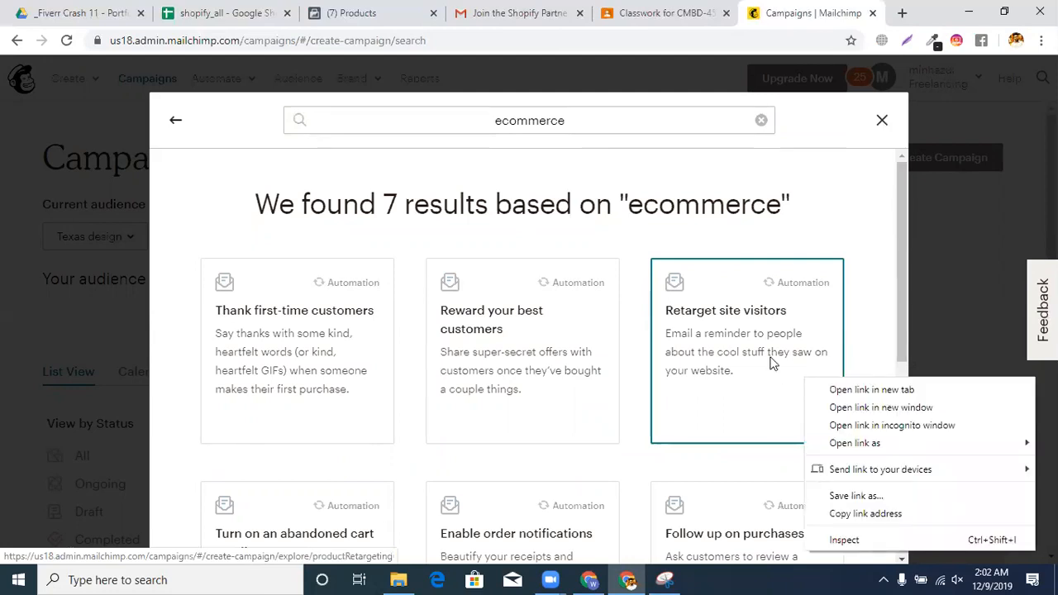
{"action": "left_click", "coordinate": [771, 363]}
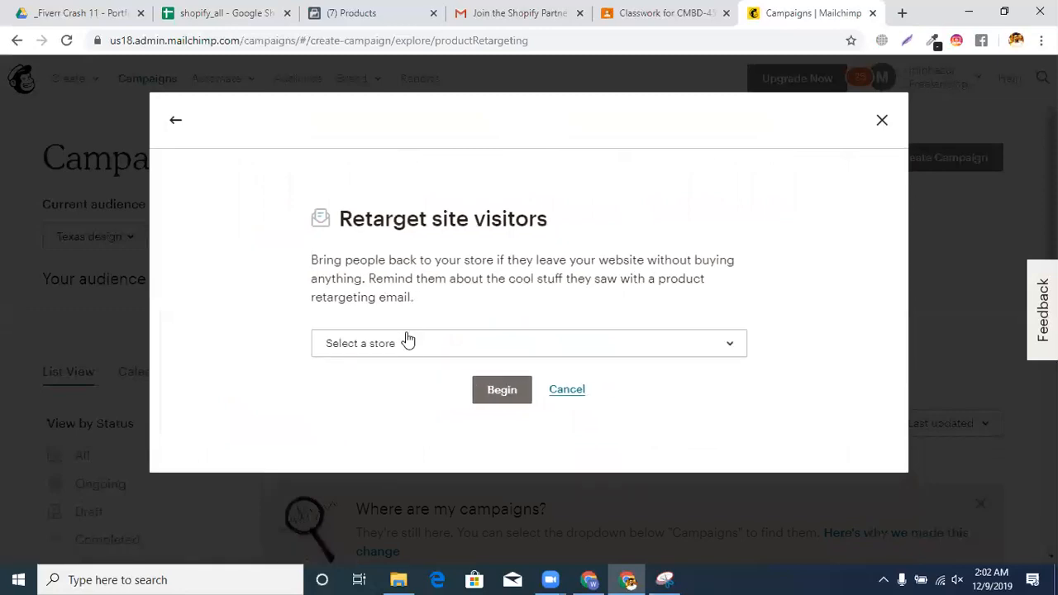
{"action": "left_click", "coordinate": [407, 340]}
{"action": "left_click", "coordinate": [392, 439]}
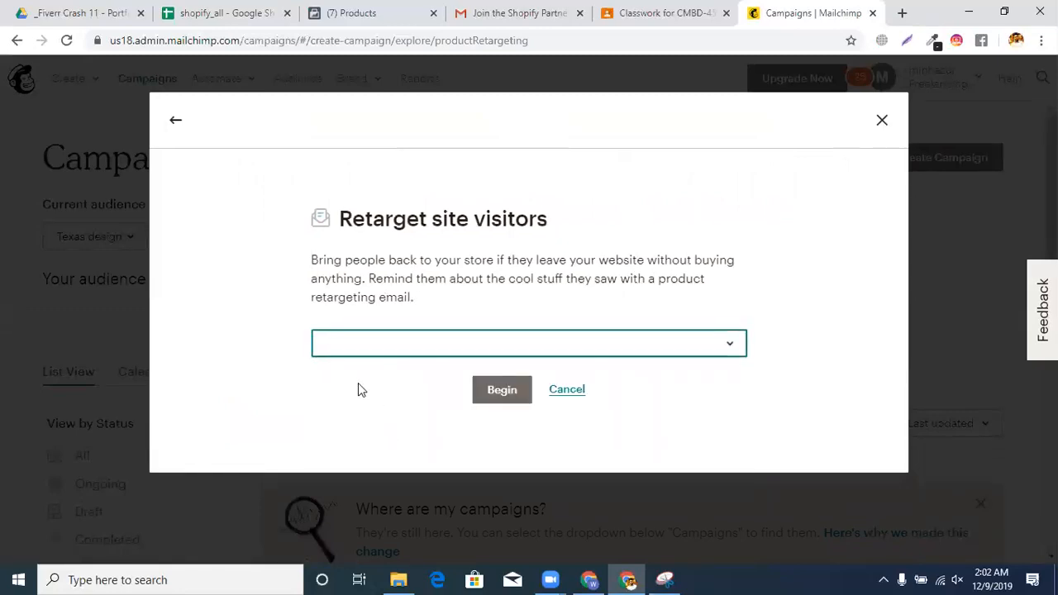
{"action": "left_click", "coordinate": [881, 121]}
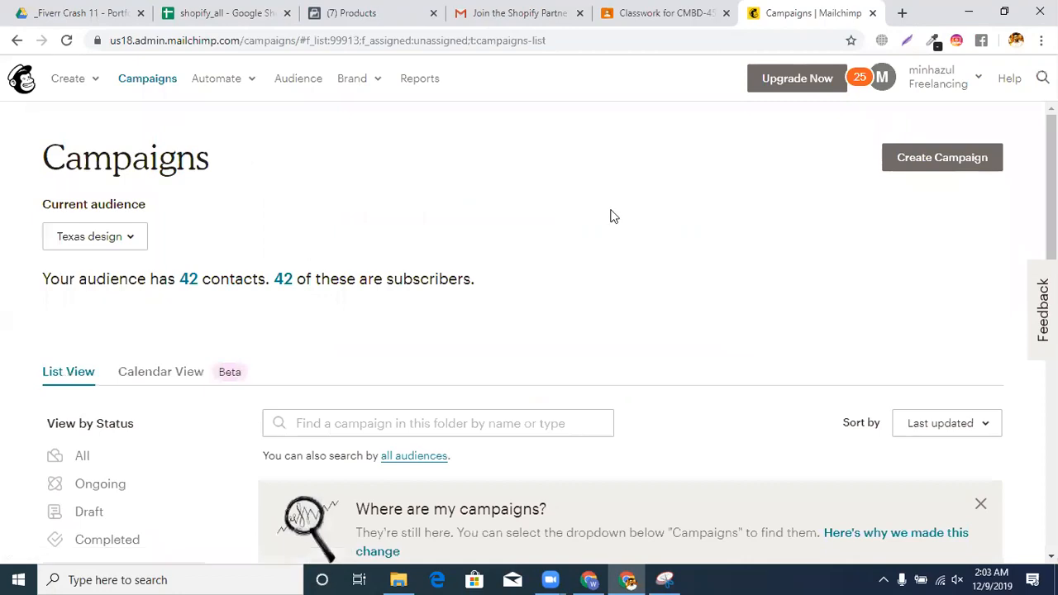
Open the setup for a regular email campaign in Mailchimp, and switch back to the shopify_all sheet.
{"action": "left_click", "coordinate": [905, 170]}
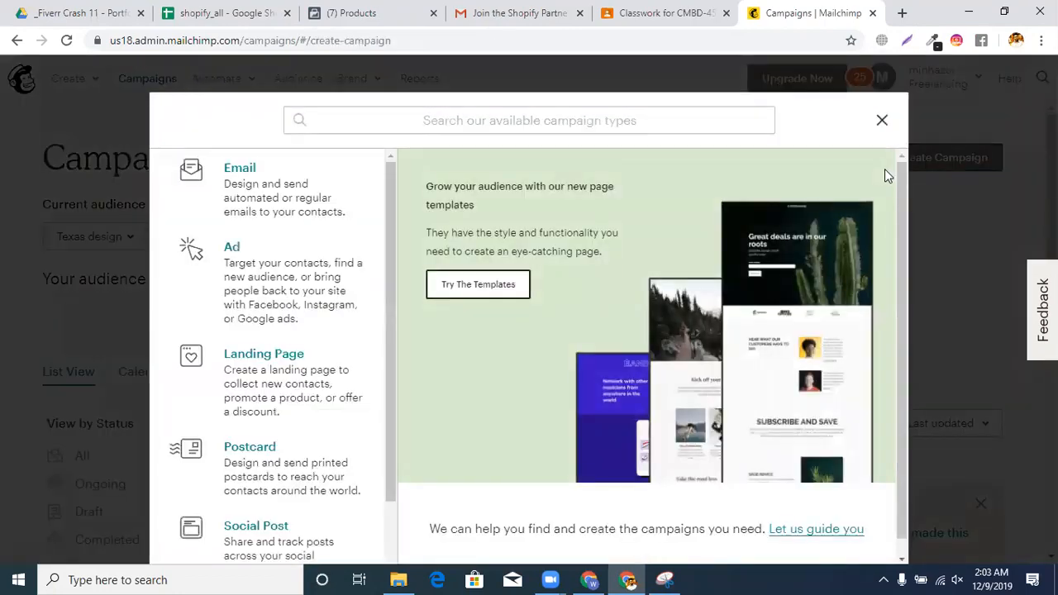
{"action": "left_click", "coordinate": [314, 198]}
{"action": "left_click", "coordinate": [367, 393]}
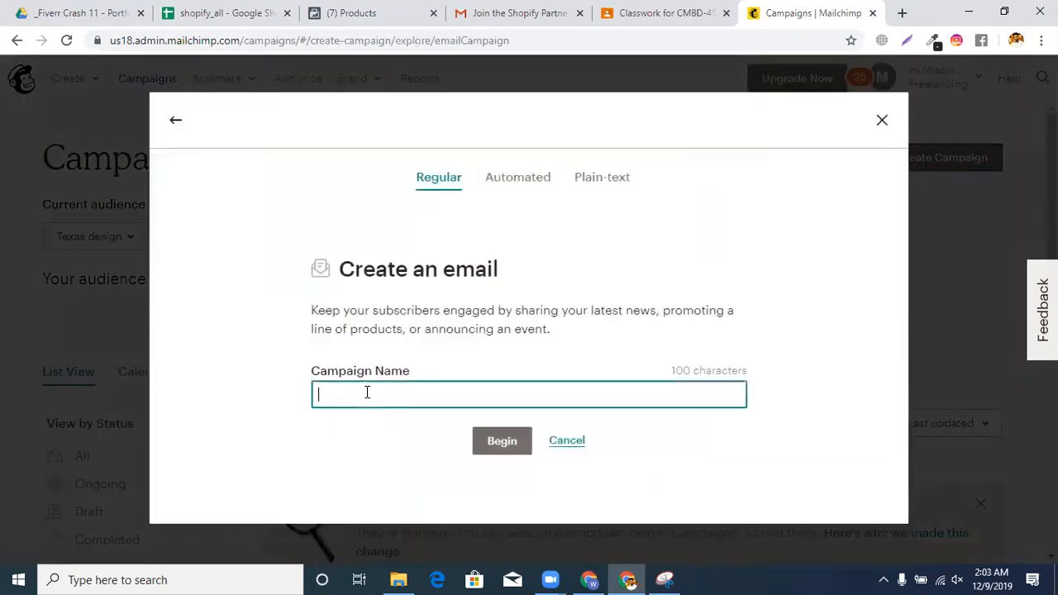
{"action": "left_click", "coordinate": [213, 13]}
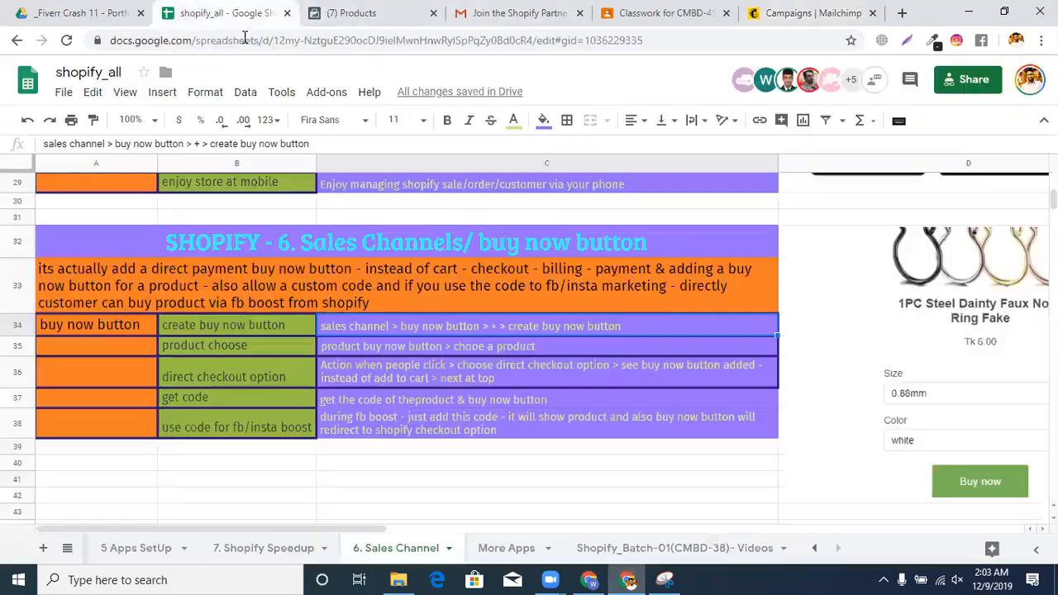
Change the row 38 label in column B to "use code for fb/insta / mailchimp campaign marketing".
{"action": "left_click", "coordinate": [266, 427]}
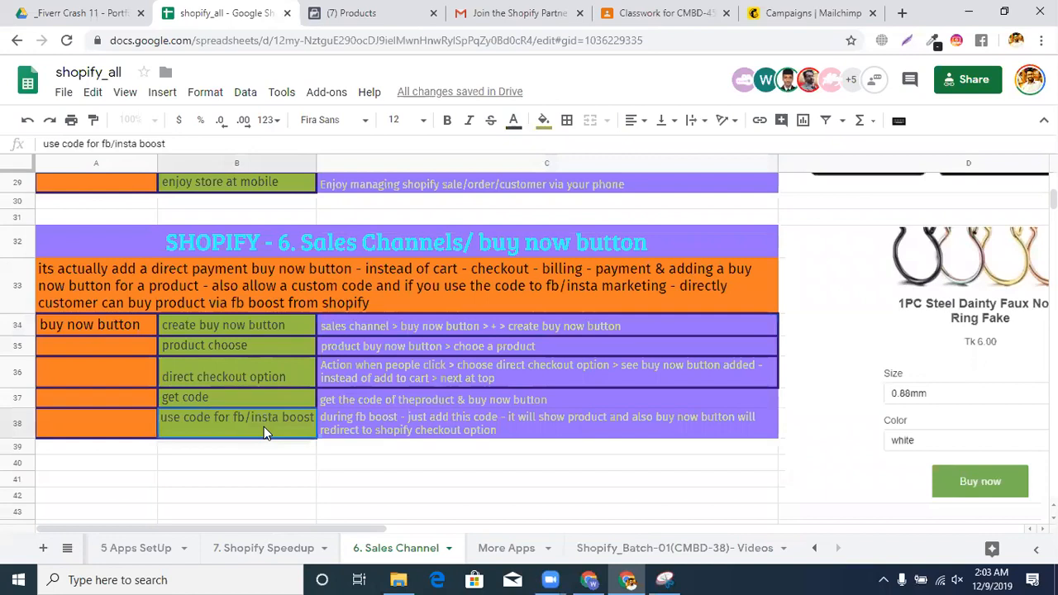
{"action": "double_click", "coordinate": [285, 419]}
{"action": "type", "text": "/ mailchimp boost"}
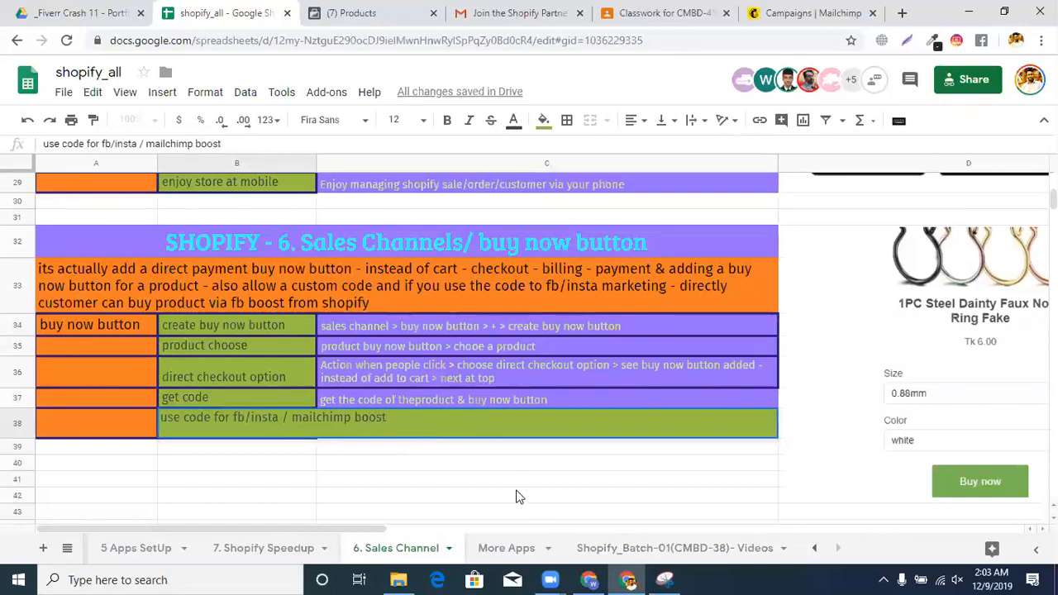
{"action": "double_click", "coordinate": [357, 418]}
{"action": "type", "text": "ca"}
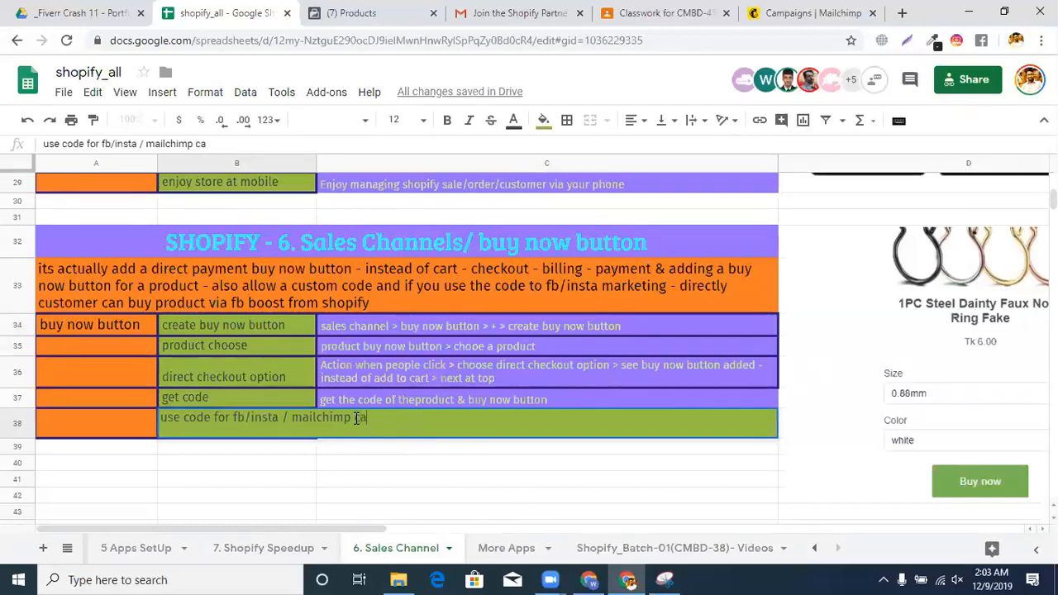
{"action": "type", "text": "mpaign ma"}
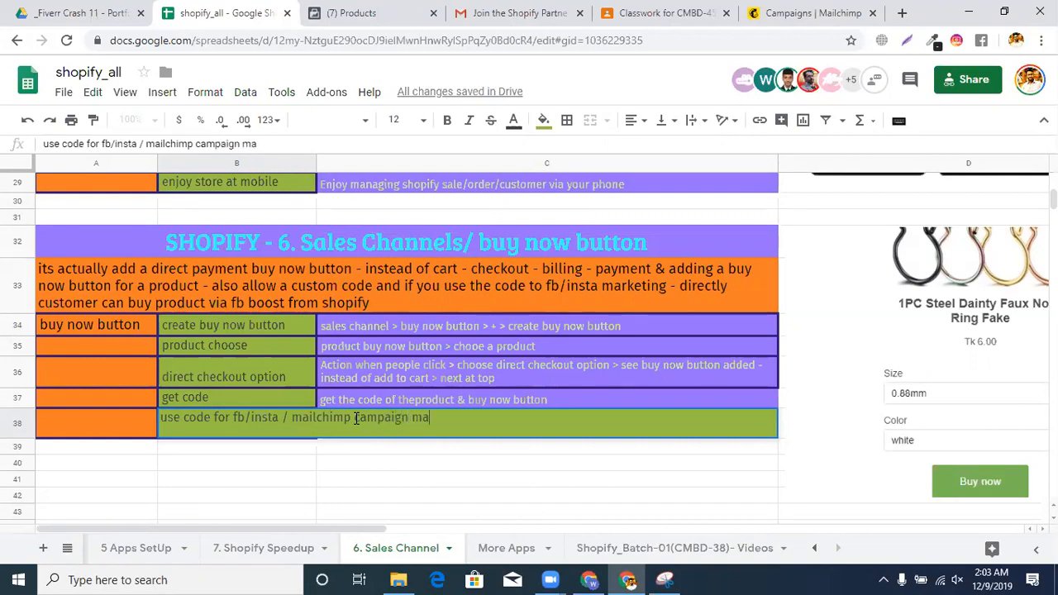
{"action": "type", "text": "rketing"}
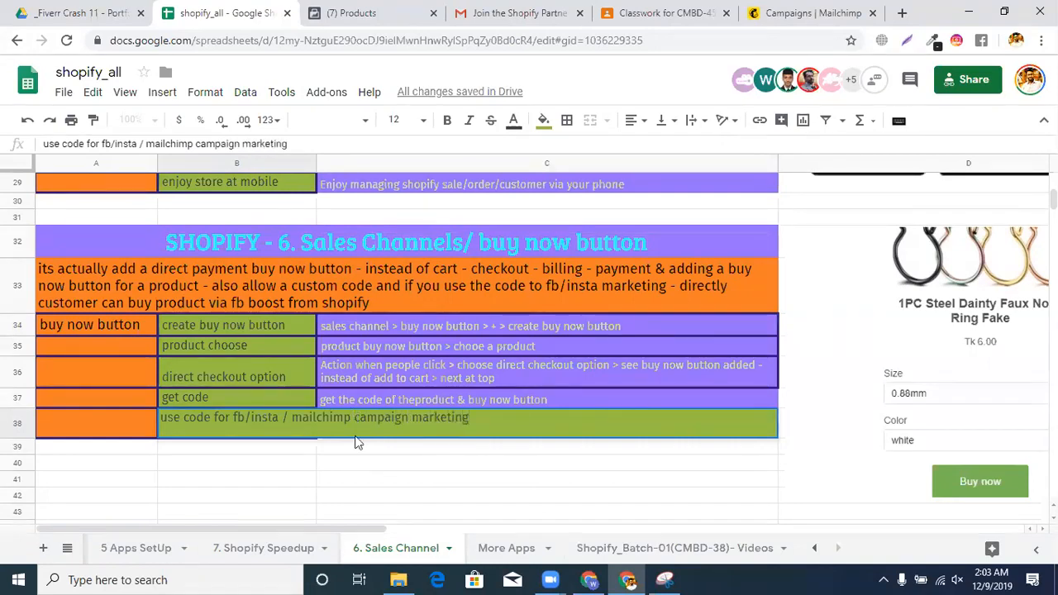
{"action": "left_click", "coordinate": [411, 484]}
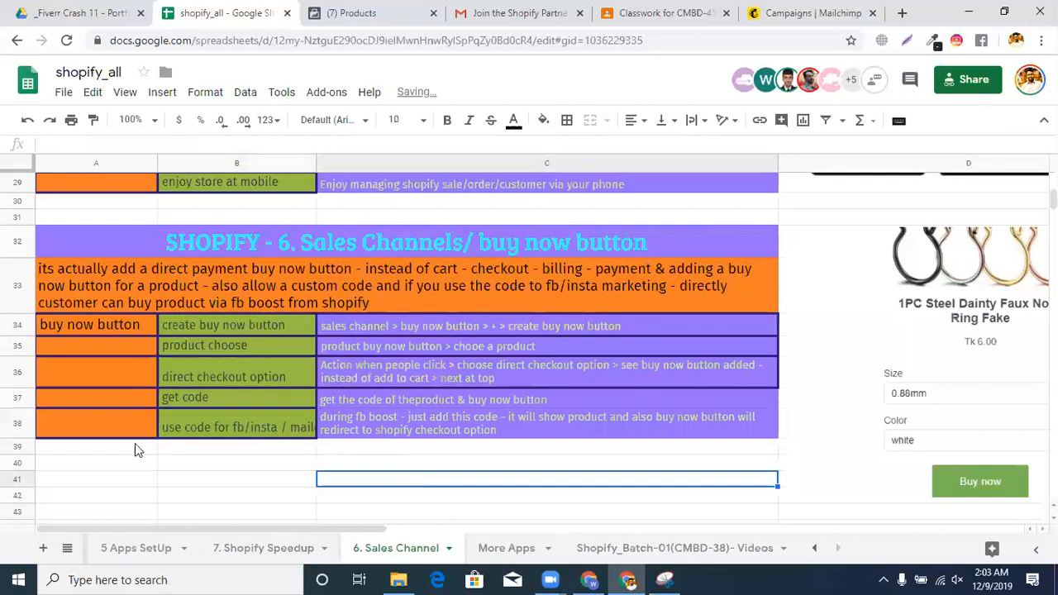
Wrap the text of the "use code for fb/insta / mailchimp campaign marketing" label in cell B38.
{"action": "left_click", "coordinate": [200, 427]}
{"action": "left_click", "coordinate": [691, 120]}
{"action": "left_click", "coordinate": [716, 147]}
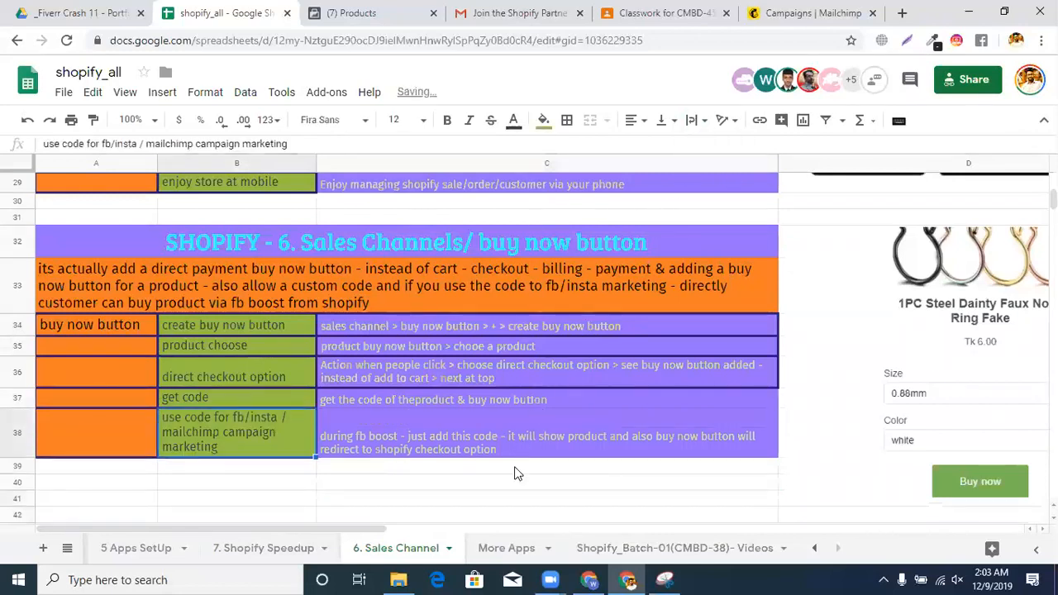
Copy columns A to C of row 38 into row 39 directly below it.
{"action": "scroll", "coordinate": [287, 468], "scroll_direction": "down", "scroll_amount": 1}
{"action": "left_click", "coordinate": [269, 430]}
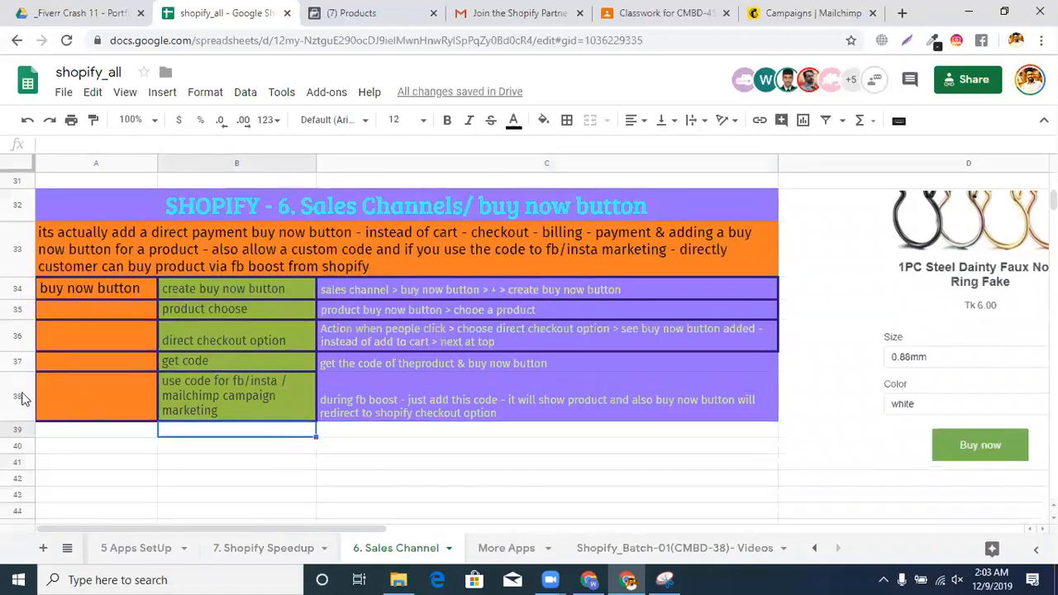
{"action": "left_click_drag", "start_coordinate": [49, 397], "coordinate": [549, 388]}
{"action": "key", "text": "ctrl+c"}
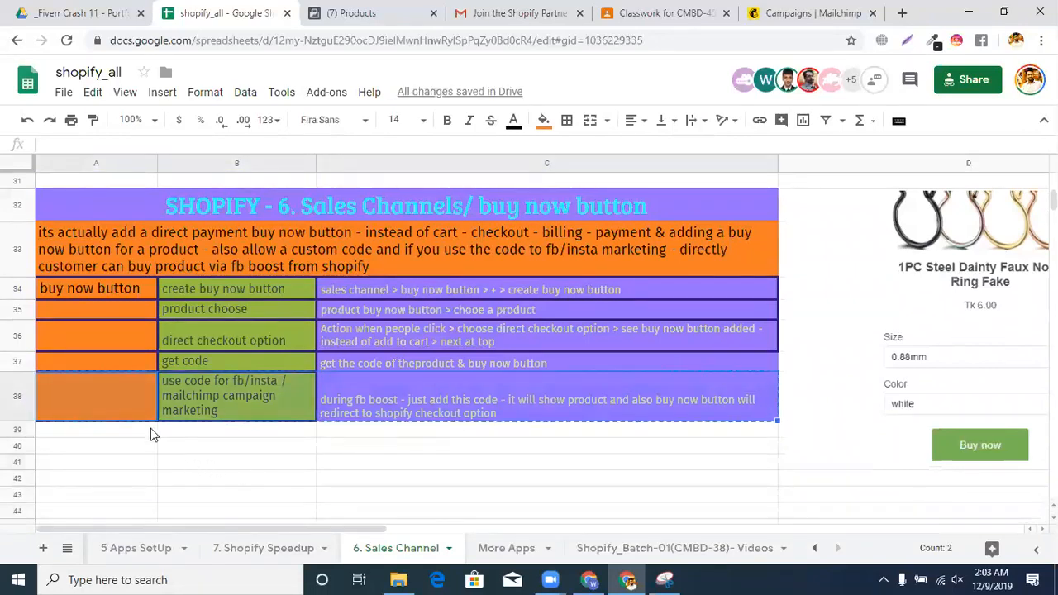
{"action": "left_click", "coordinate": [150, 430]}
{"action": "key", "text": "ctrl+v"}
Replace the copied label in cell B39 with "mailchimp campaign".
{"action": "double_click", "coordinate": [214, 455]}
{"action": "key", "text": "ctrl+a"}
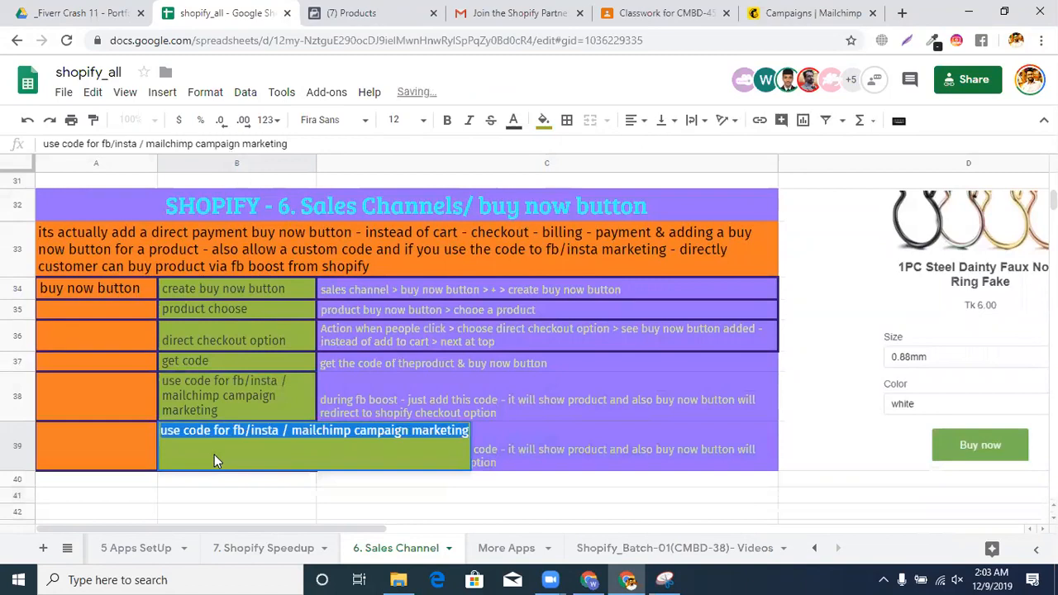
{"action": "type", "text": "mailchimp c"}
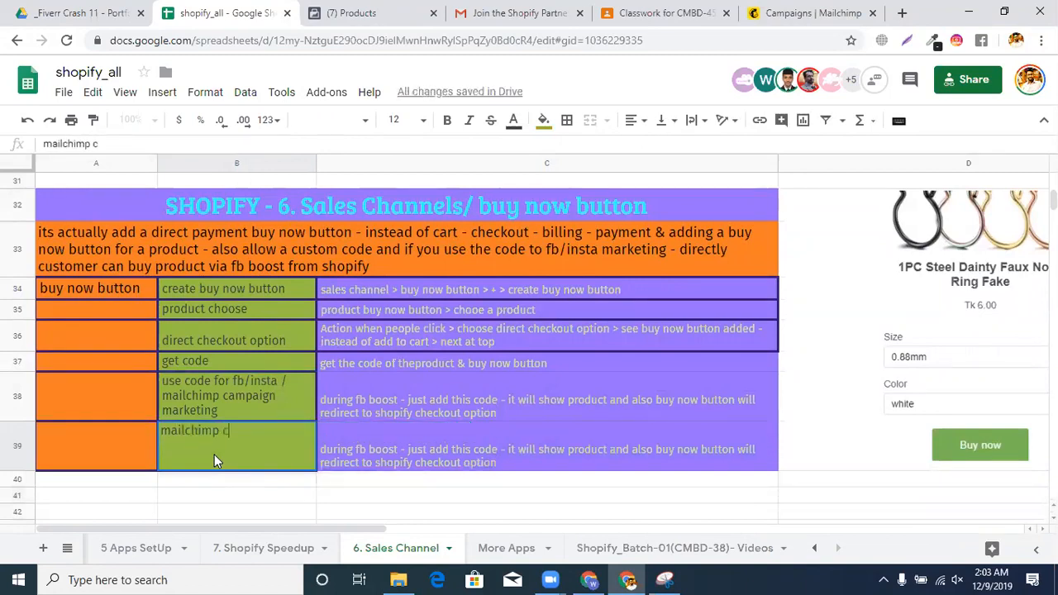
{"action": "type", "text": "ampaign wi"}
{"action": "key", "text": "BackSpace"}
{"action": "key", "text": "BackSpace"}
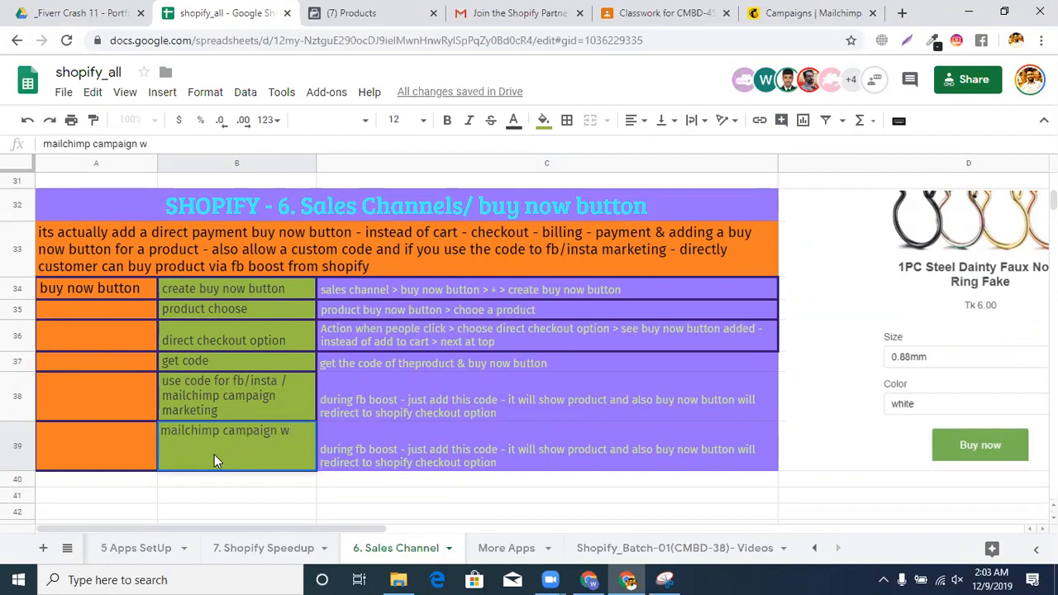
{"action": "left_click", "coordinate": [521, 483]}
Replace the description in cell C39 with "frommailchimp create campaign > email > get 30% sales >".
{"action": "triple_click", "coordinate": [521, 444]}
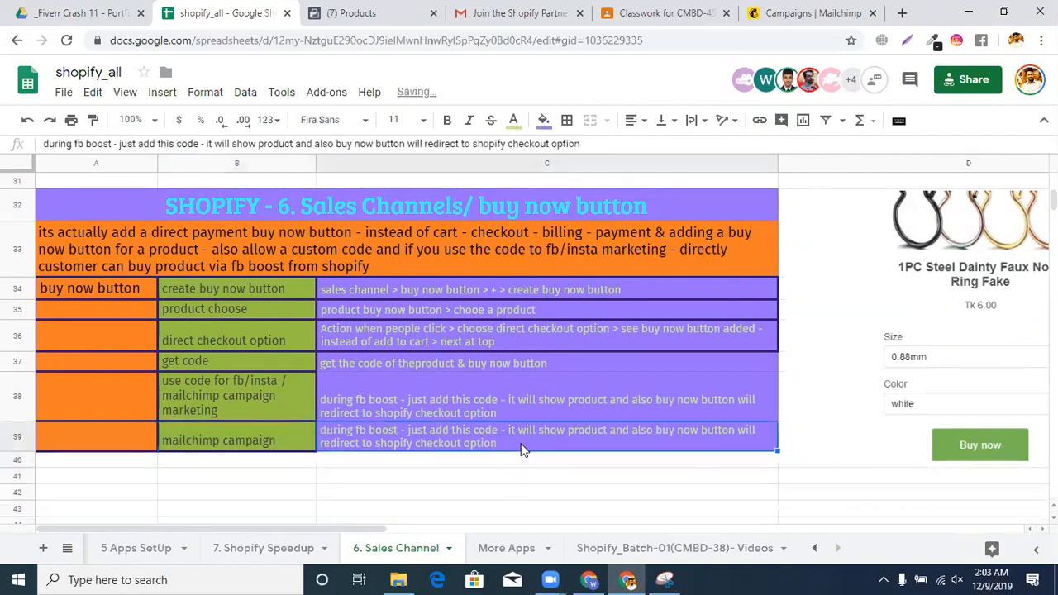
{"action": "type", "text": "frommai"}
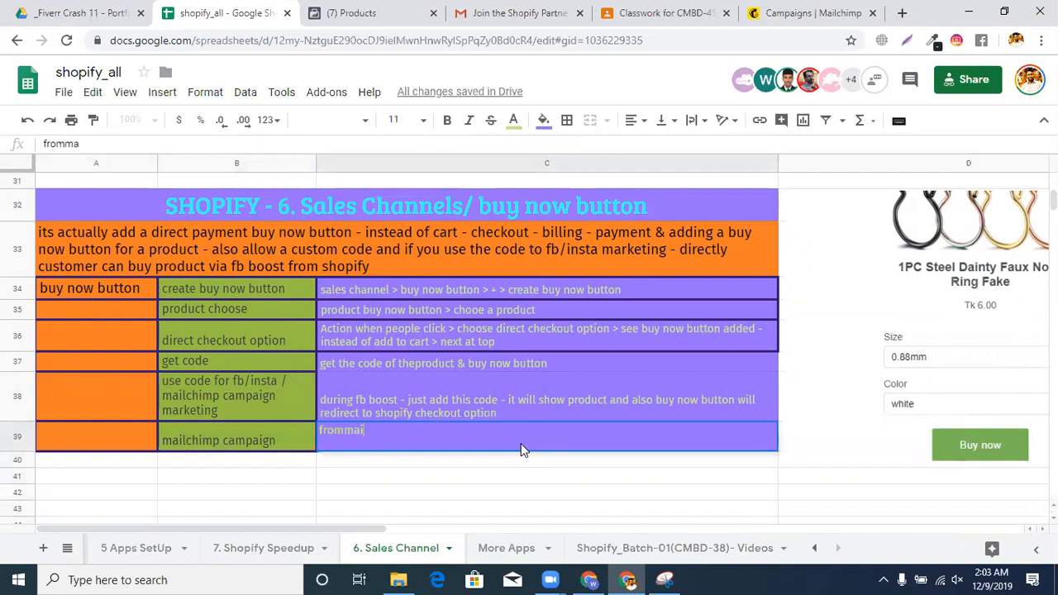
{"action": "type", "text": "lchimp create campaign"}
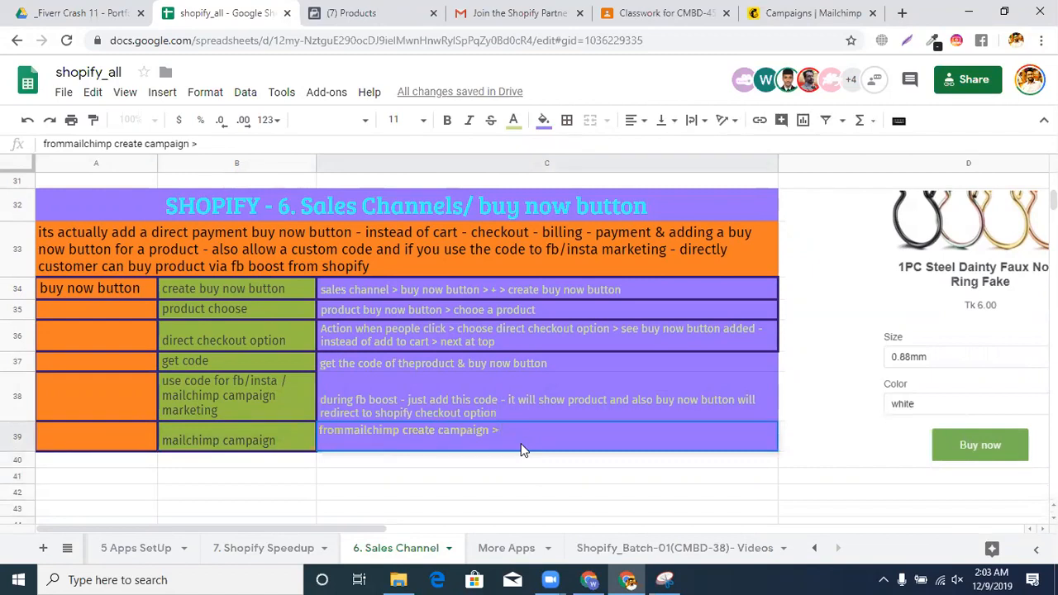
{"action": "type", "text": " > email "}
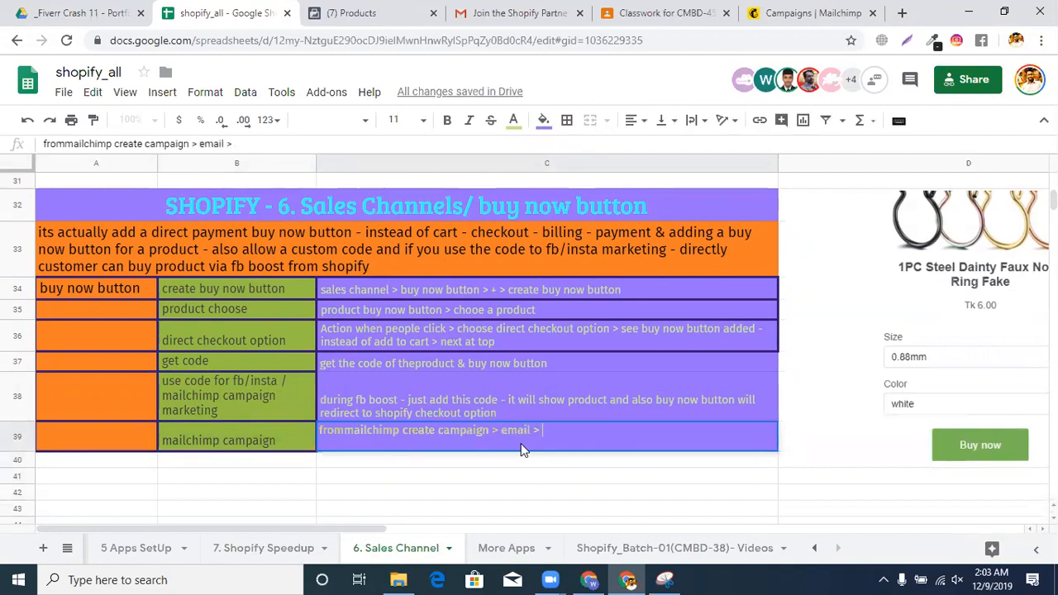
{"action": "type", "text": "> get 30% sales >"}
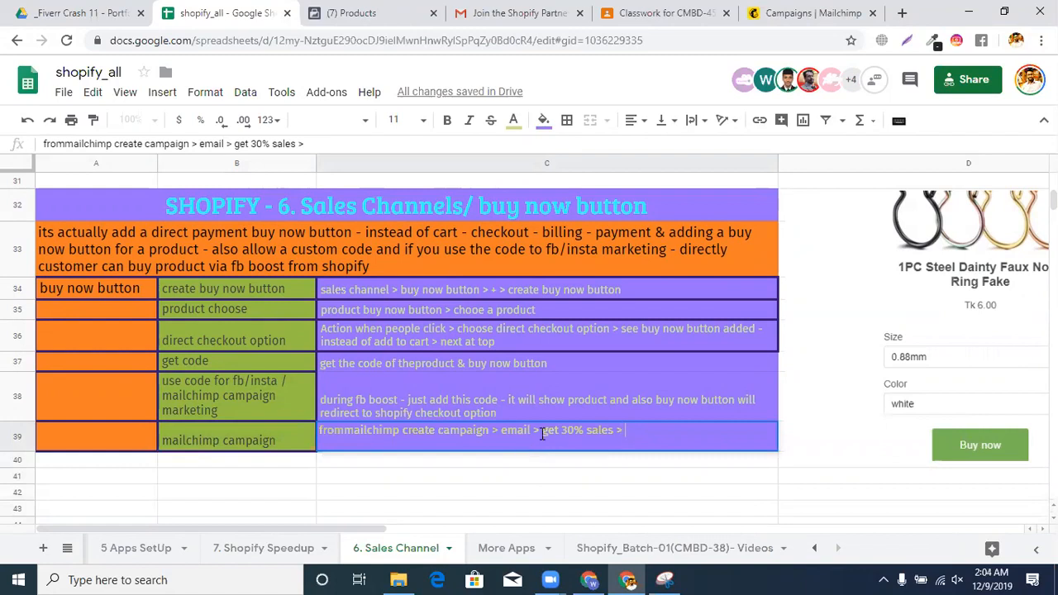
Copy the phrase "get 30% sales" in cell C39 and insert "sub:" in front of it.
{"action": "left_click_drag", "start_coordinate": [543, 434], "coordinate": [613, 430]}
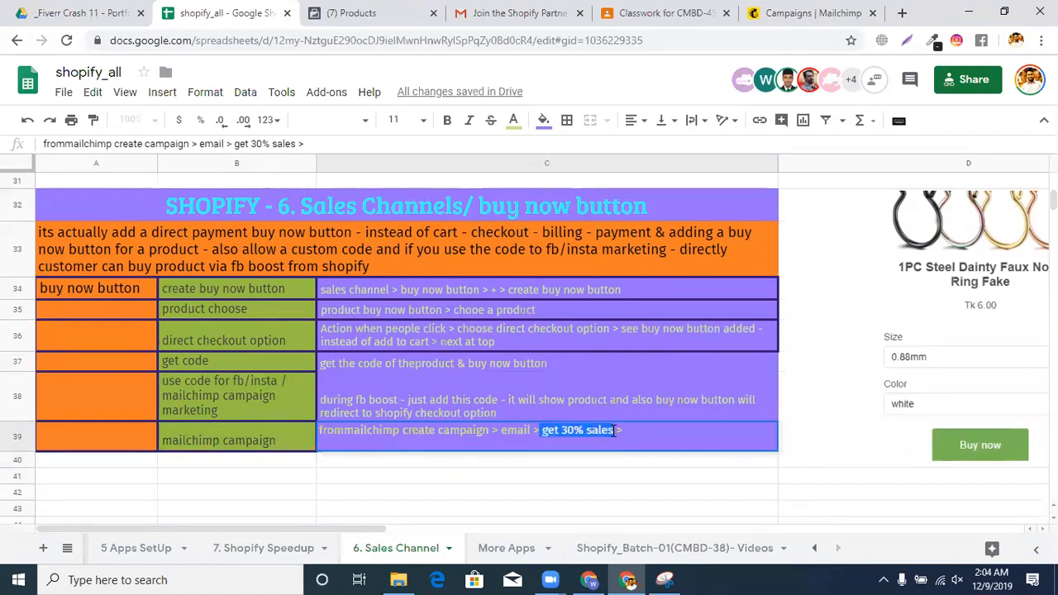
{"action": "left_click", "coordinate": [545, 431]}
{"action": "type", "text": "sub:"}
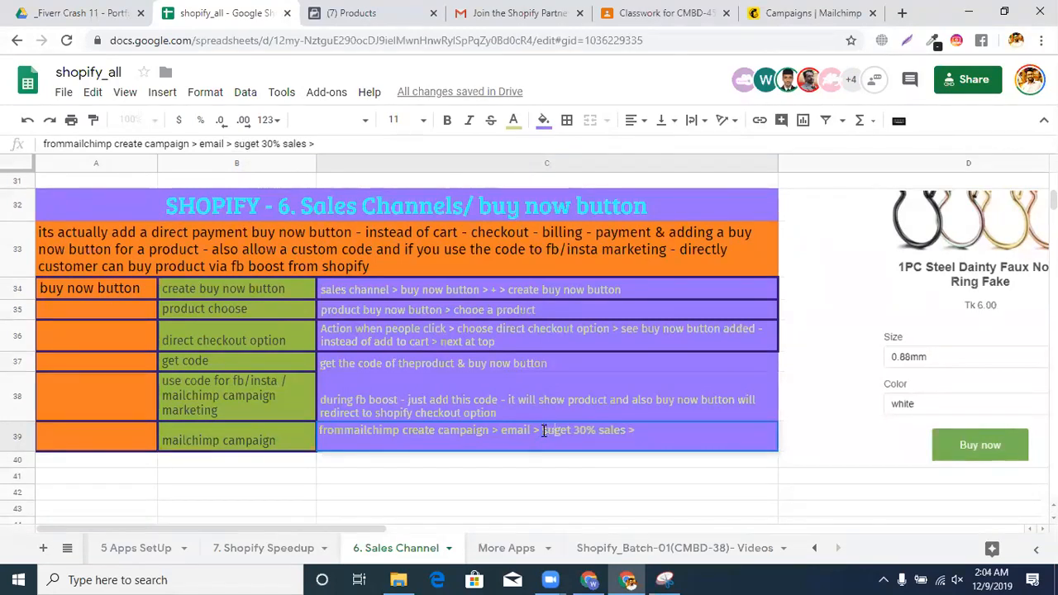
Switch to Mailchimp and begin a regular email campaign named "get 30% sales".
{"action": "left_click", "coordinate": [589, 580]}
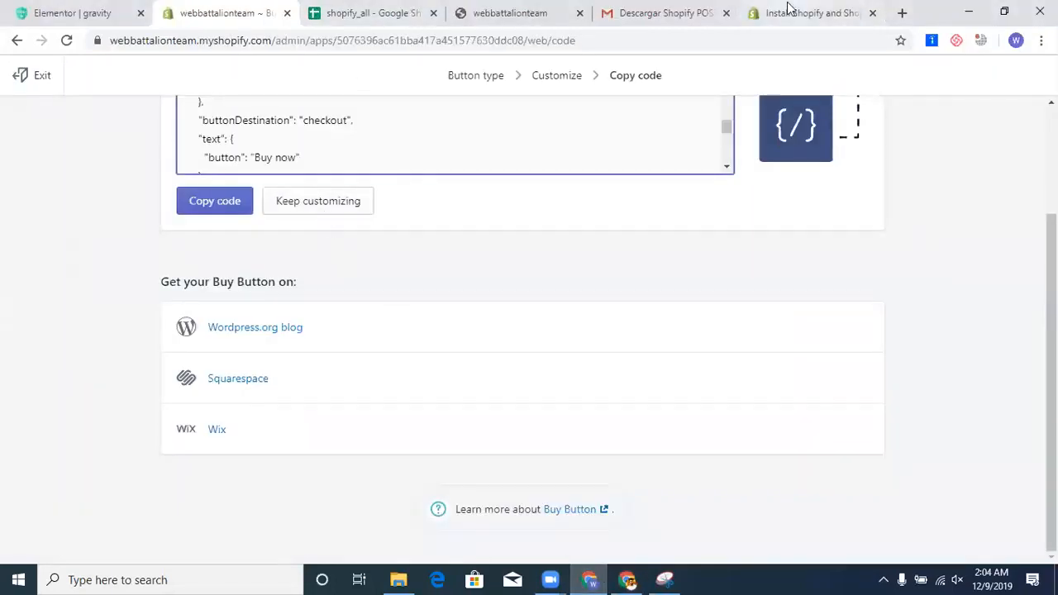
{"action": "left_click", "coordinate": [629, 579]}
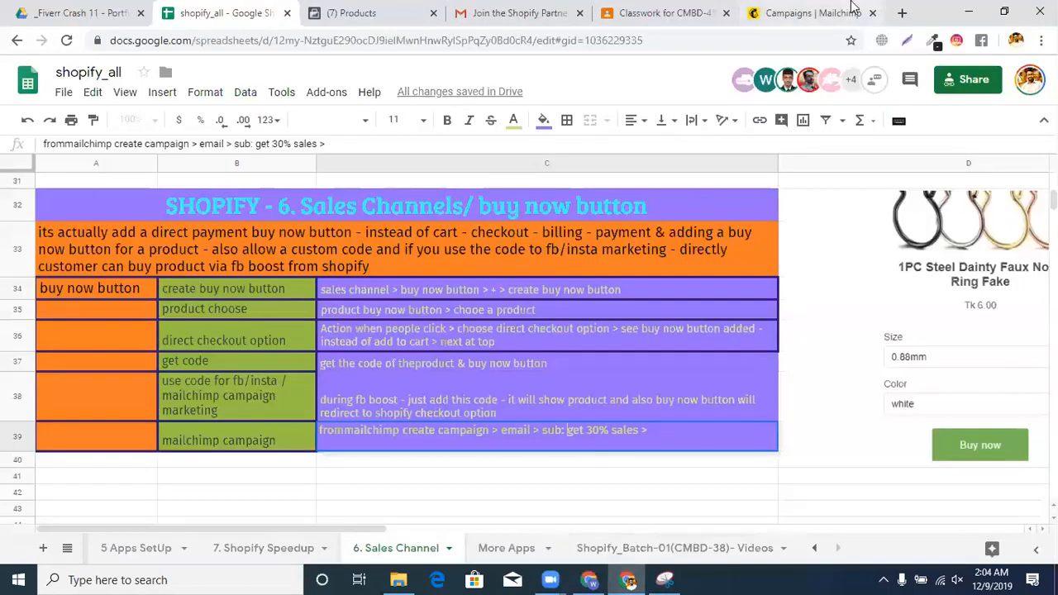
{"action": "left_click", "coordinate": [797, 13]}
{"action": "key", "text": "ctrl+v"}
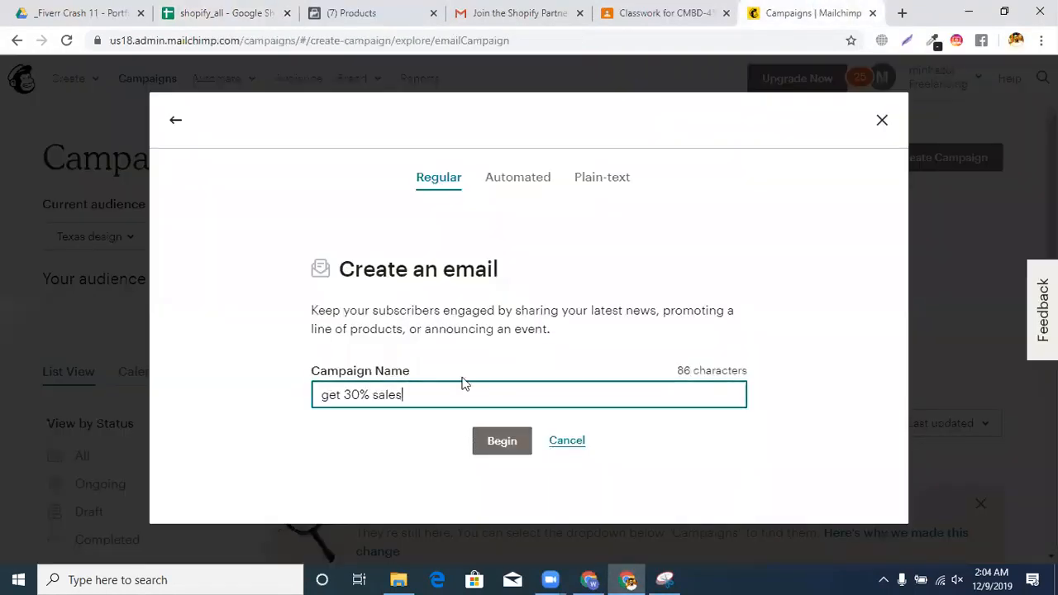
{"action": "left_click", "coordinate": [515, 447]}
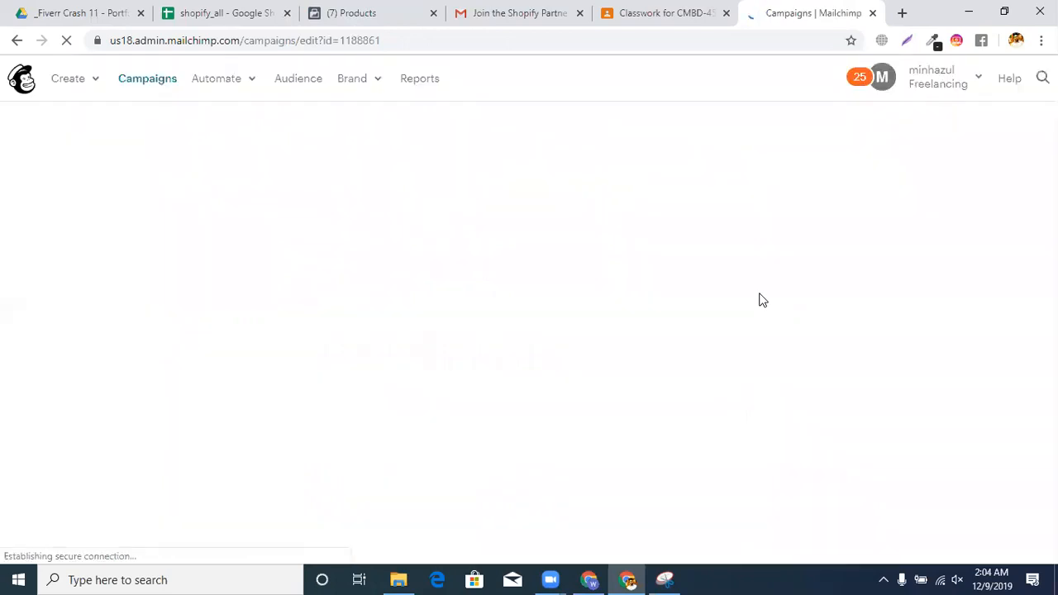
Set the campaign's recipients to the Texas design audience and save the selection.
{"action": "left_click", "coordinate": [932, 322]}
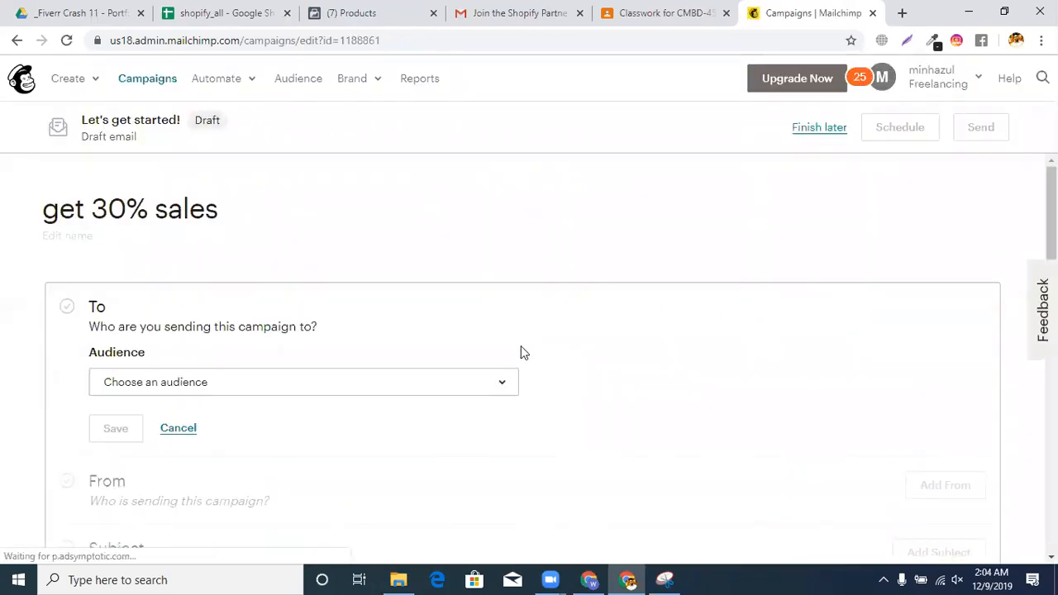
{"action": "left_click", "coordinate": [308, 382]}
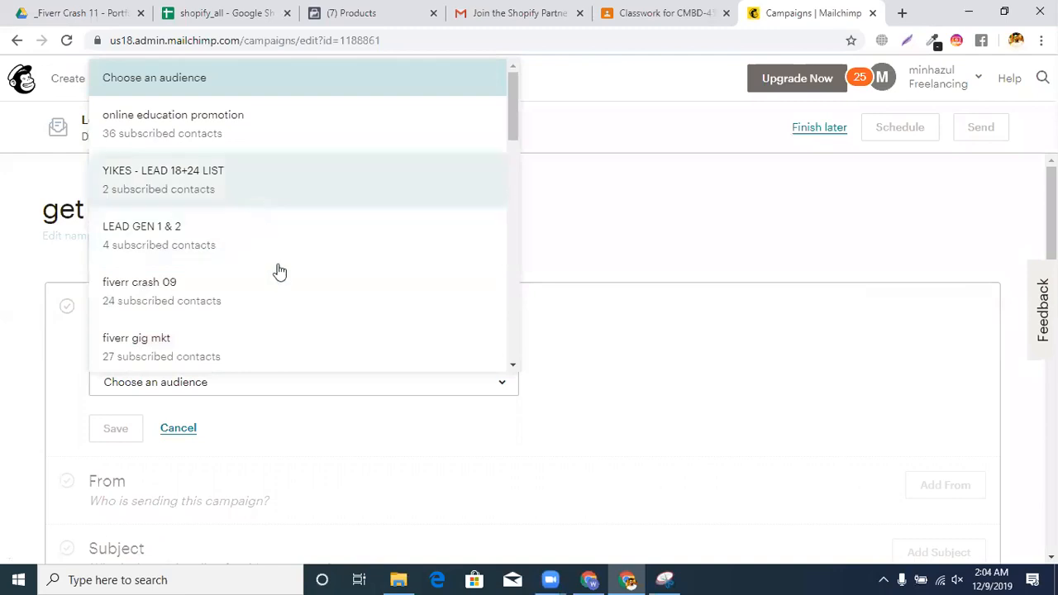
{"action": "scroll", "coordinate": [221, 303], "scroll_direction": "down", "scroll_amount": 2}
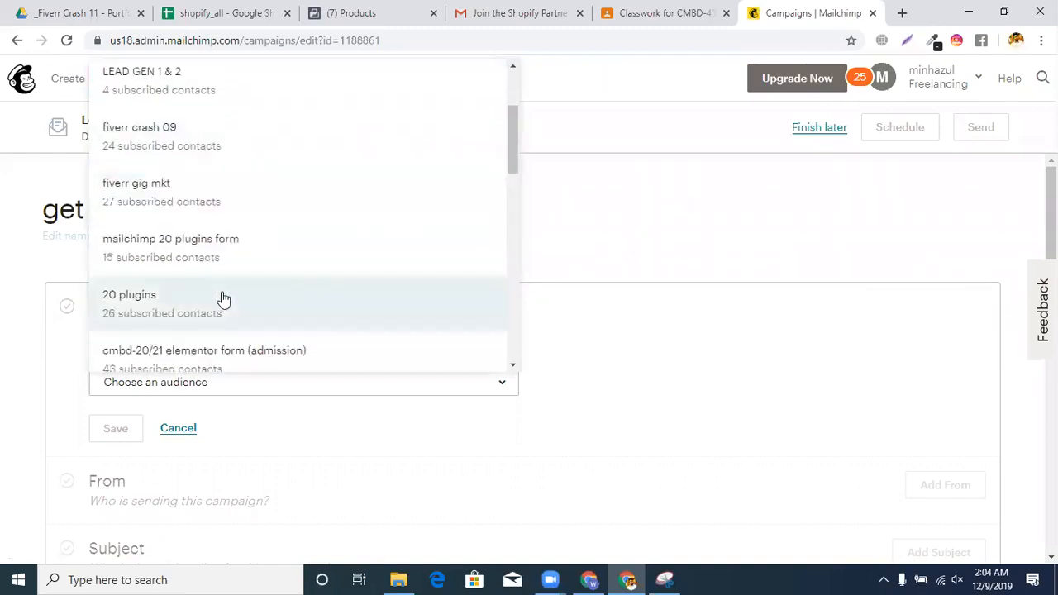
{"action": "scroll", "coordinate": [224, 286], "scroll_direction": "up", "scroll_amount": 2}
{"action": "scroll", "coordinate": [274, 259], "scroll_direction": "down", "scroll_amount": 5}
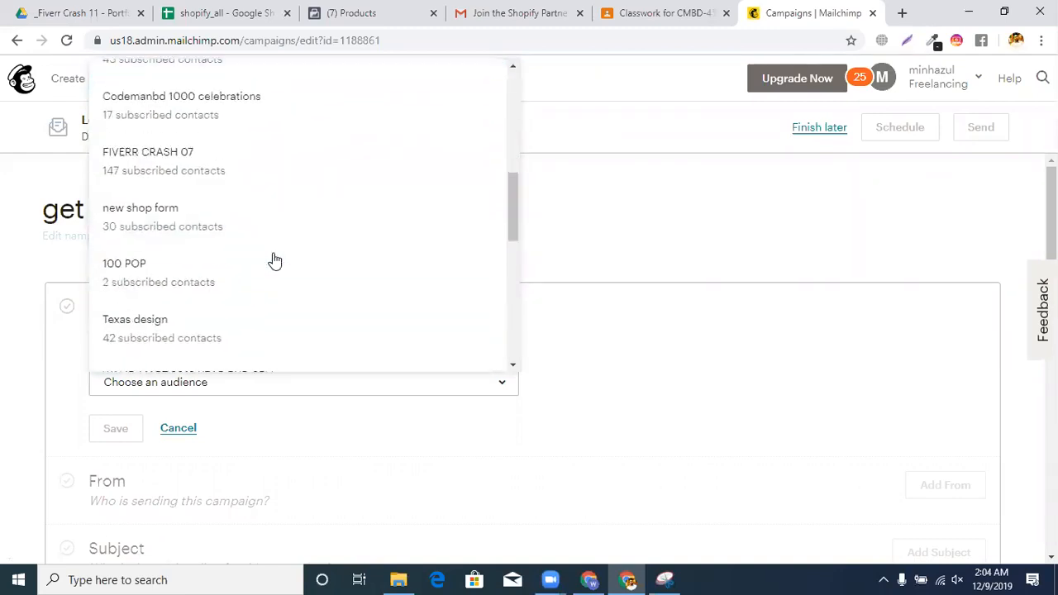
{"action": "left_click", "coordinate": [288, 321]}
{"action": "scroll", "coordinate": [519, 312], "scroll_direction": "down", "scroll_amount": 4}
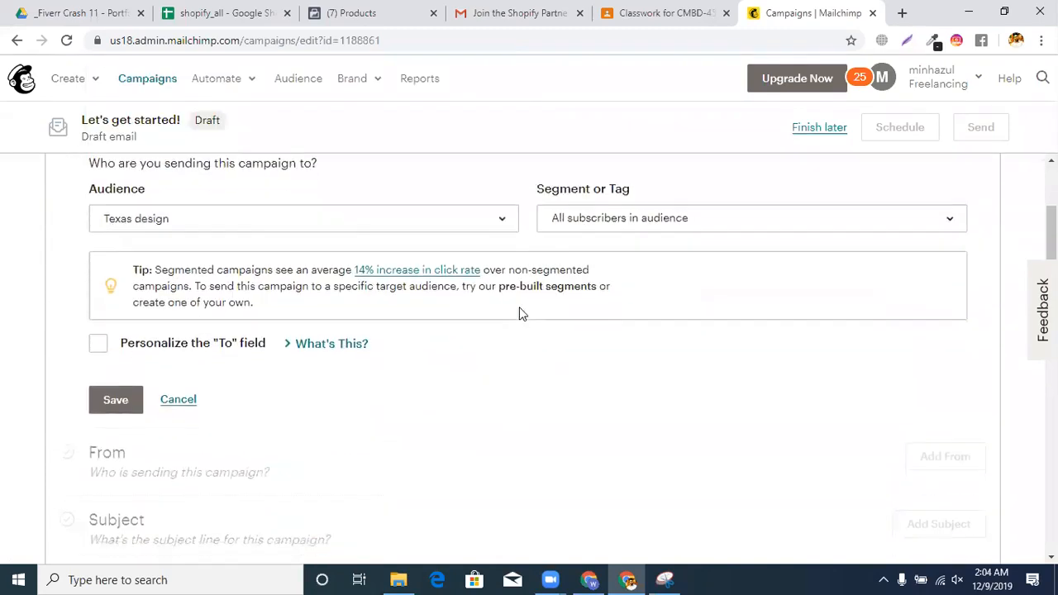
{"action": "left_click", "coordinate": [111, 253]}
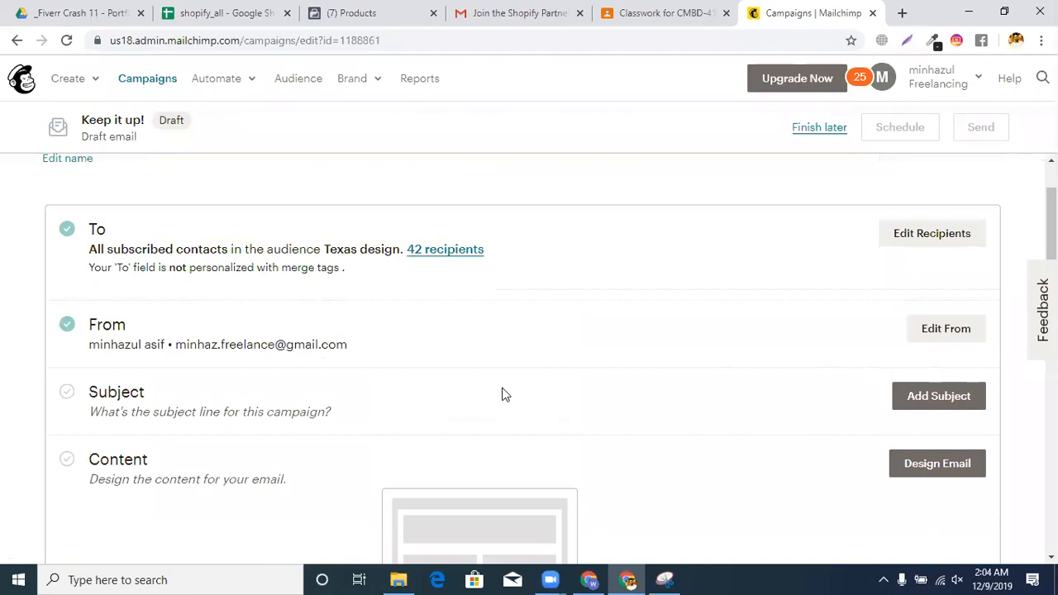
Add the campaign subject "get 30% sales for nosepin" and save it.
{"action": "left_click", "coordinate": [940, 396]}
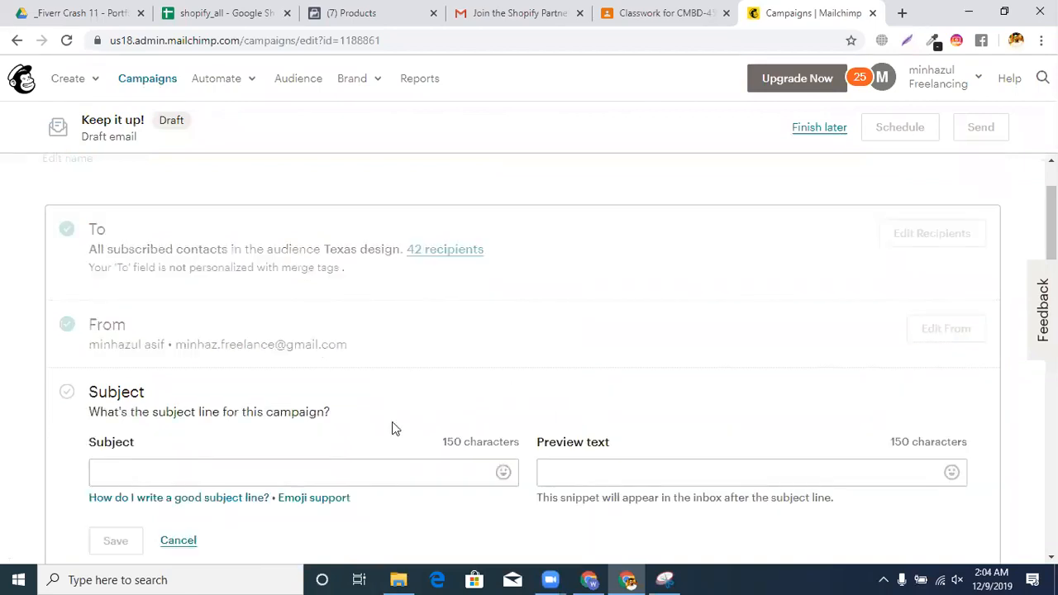
{"action": "key", "text": "ctrl+v"}
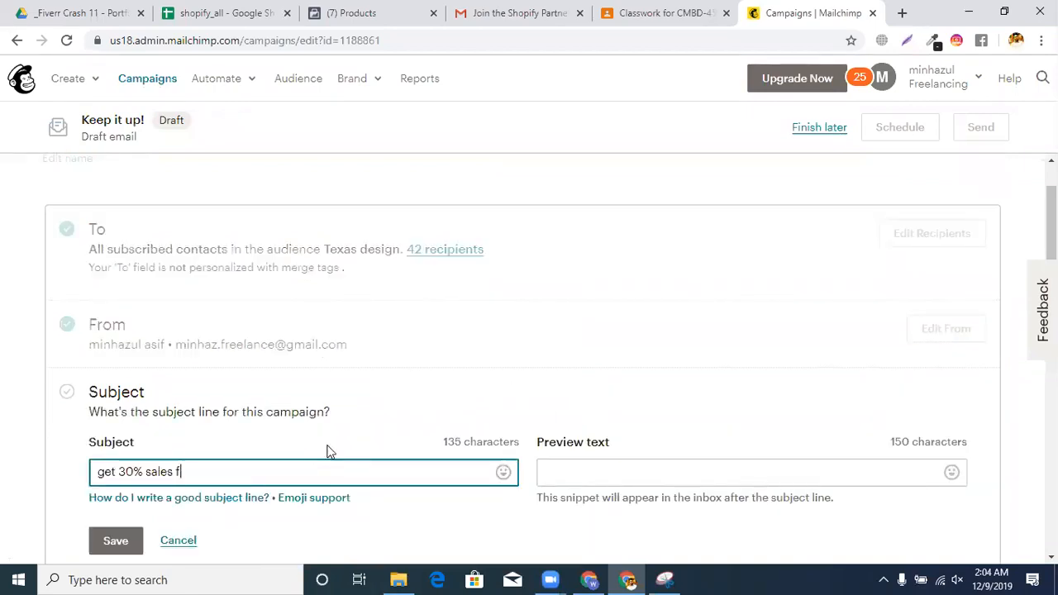
{"action": "type", "text": "for nosepin"}
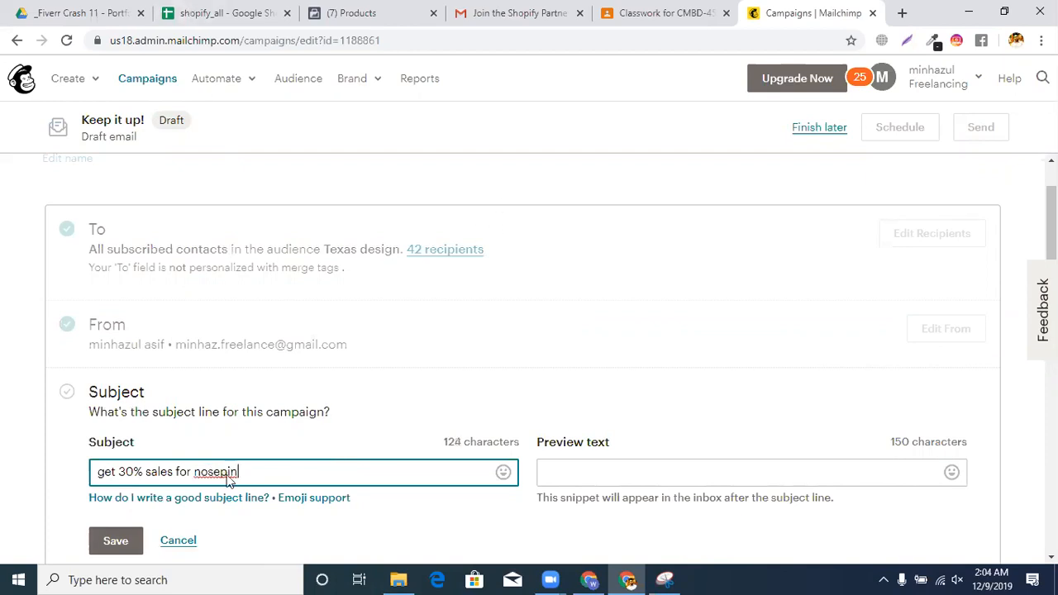
{"action": "scroll", "coordinate": [333, 413], "scroll_direction": "down", "scroll_amount": 1}
{"action": "left_click", "coordinate": [120, 461]}
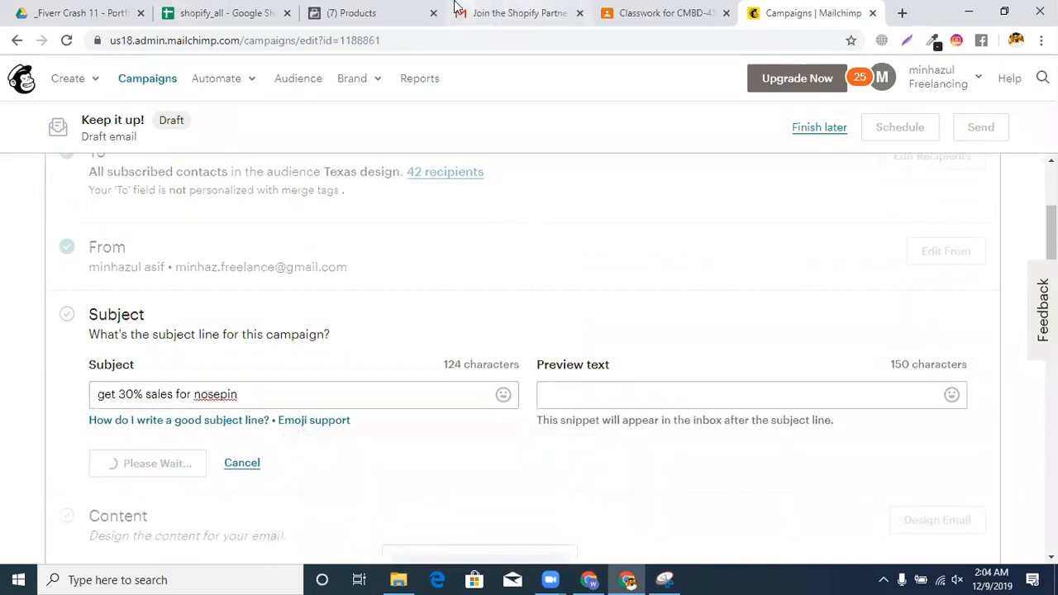
Switch to the shopify_all sheet and insert "To: add audience ++" before "sub:" in cell C39.
{"action": "left_click", "coordinate": [417, 12]}
{"action": "left_click", "coordinate": [211, 12]}
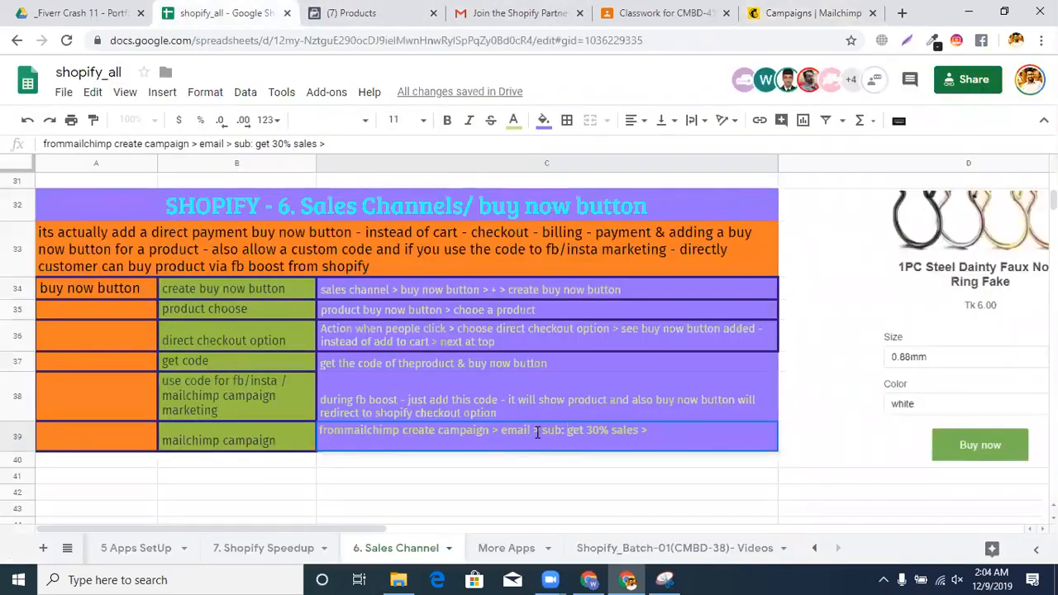
{"action": "left_click", "coordinate": [541, 430]}
{"action": "type", "text": "To "}
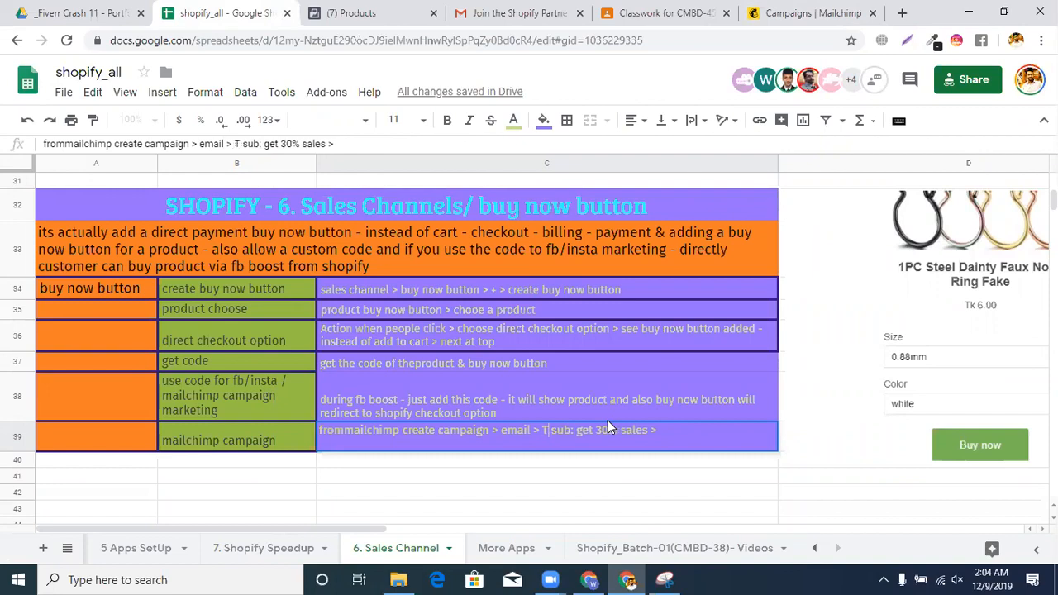
{"action": "type", "text": ": add audie"}
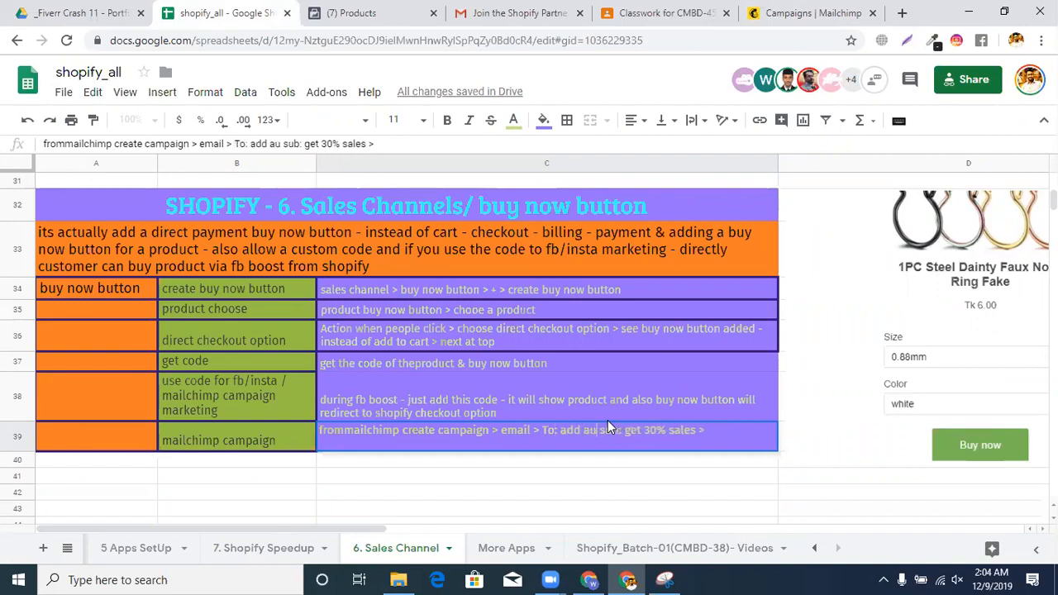
{"action": "type", "text": "nce ++"}
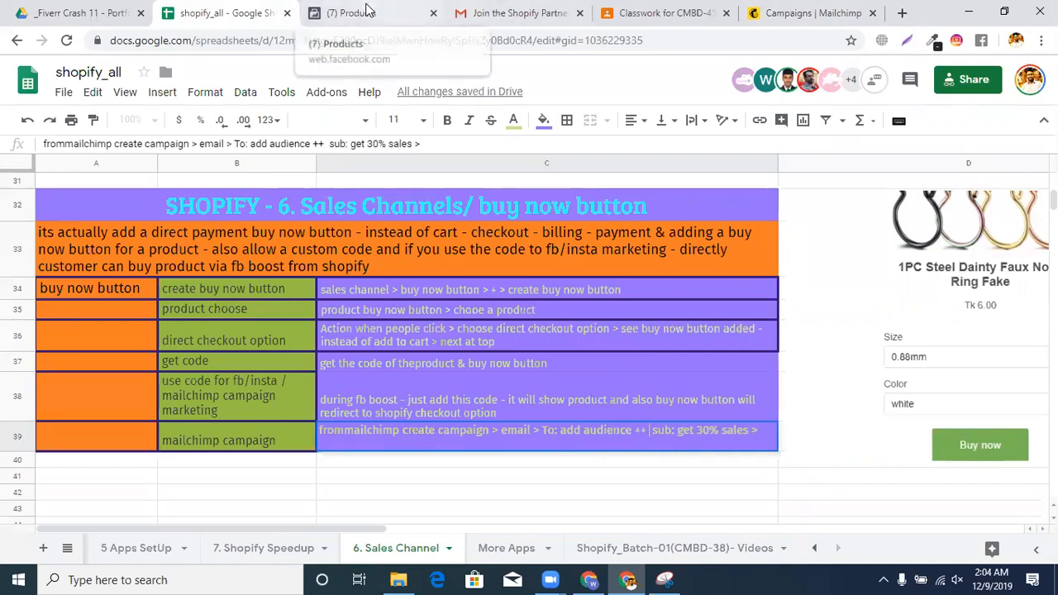
Return to the Mailchimp campaign draft and start designing the email content.
{"action": "left_click", "coordinate": [786, 12]}
{"action": "scroll", "coordinate": [472, 346], "scroll_direction": "down", "scroll_amount": 4}
{"action": "scroll", "coordinate": [471, 346], "scroll_direction": "up", "scroll_amount": 3}
{"action": "left_click", "coordinate": [915, 312]}
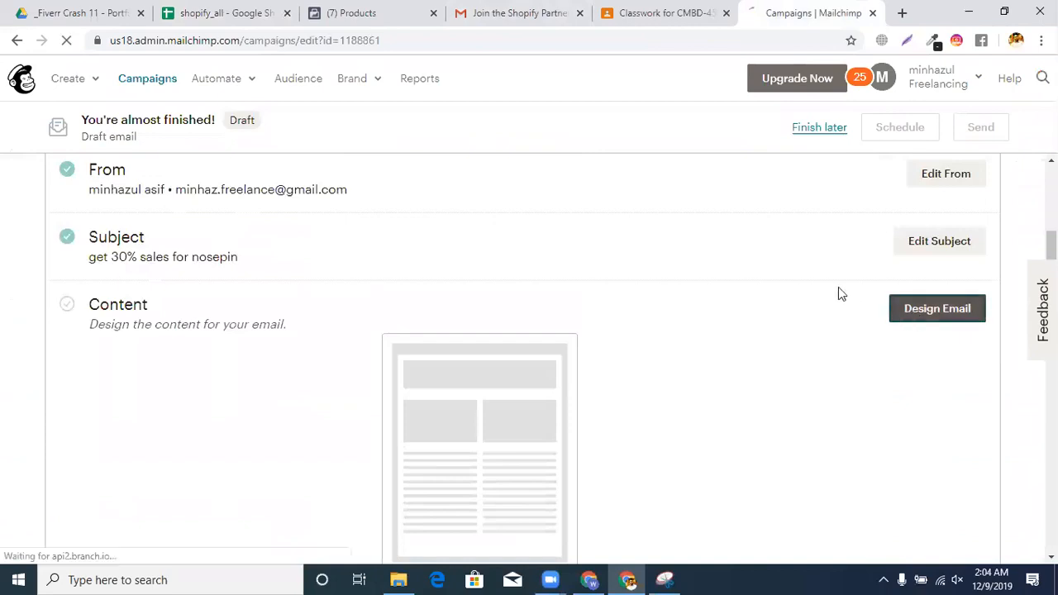
Append "content : design email - just add a code for putting "buy now button customized code"" to cell C39 in the shopify_all sheet.
{"action": "left_click", "coordinate": [654, 12]}
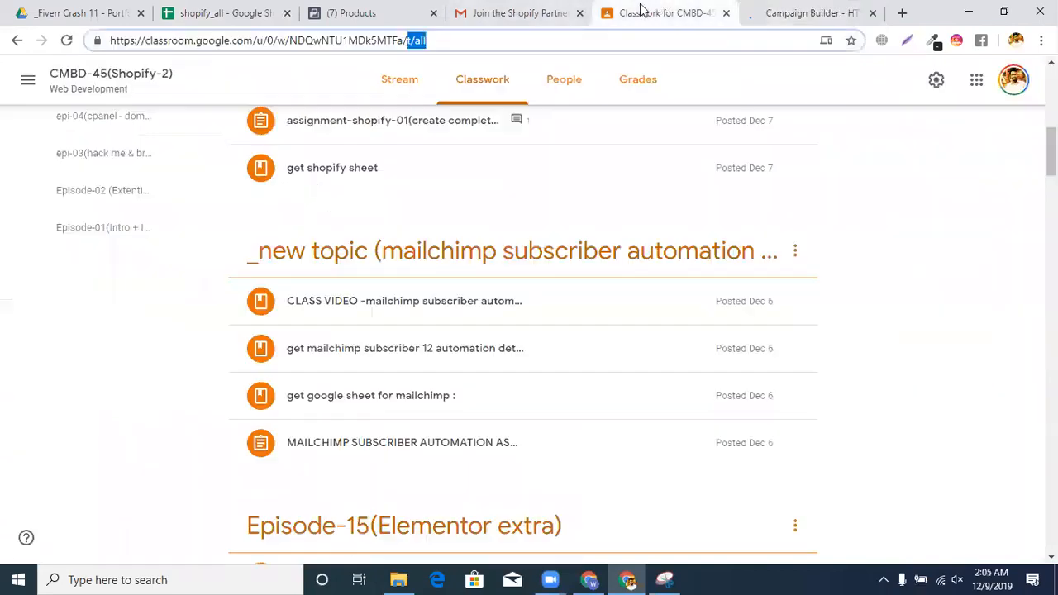
{"action": "left_click", "coordinate": [502, 10]}
{"action": "left_click", "coordinate": [223, 12]}
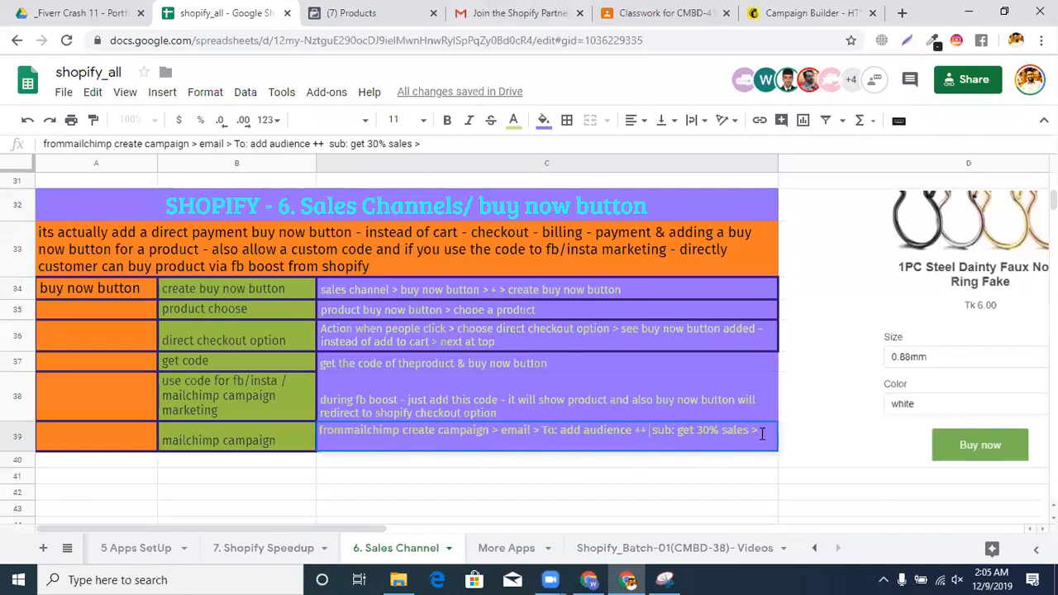
{"action": "type", "text": "ontai"}
{"action": "key", "text": "BackSpace"}
{"action": "type", "text": "ent"}
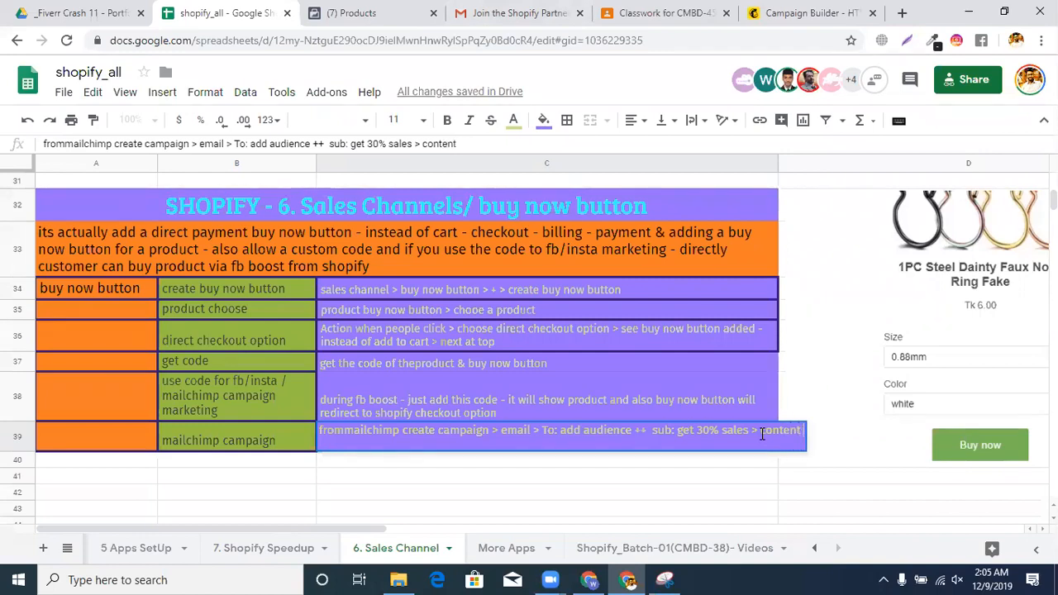
{"action": "type", "text": " : design em"}
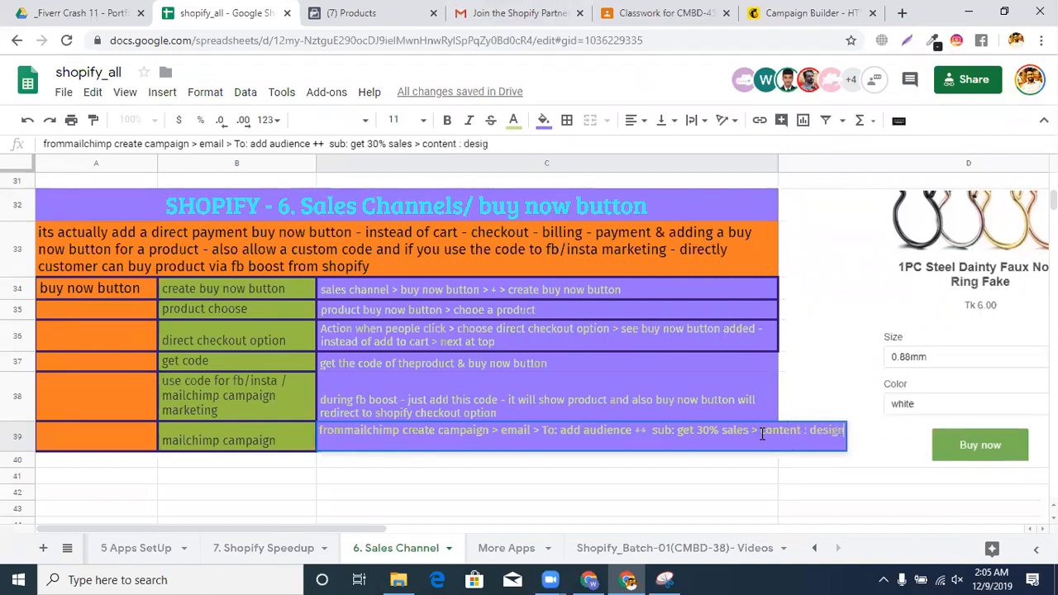
{"action": "type", "text": "ail - just"}
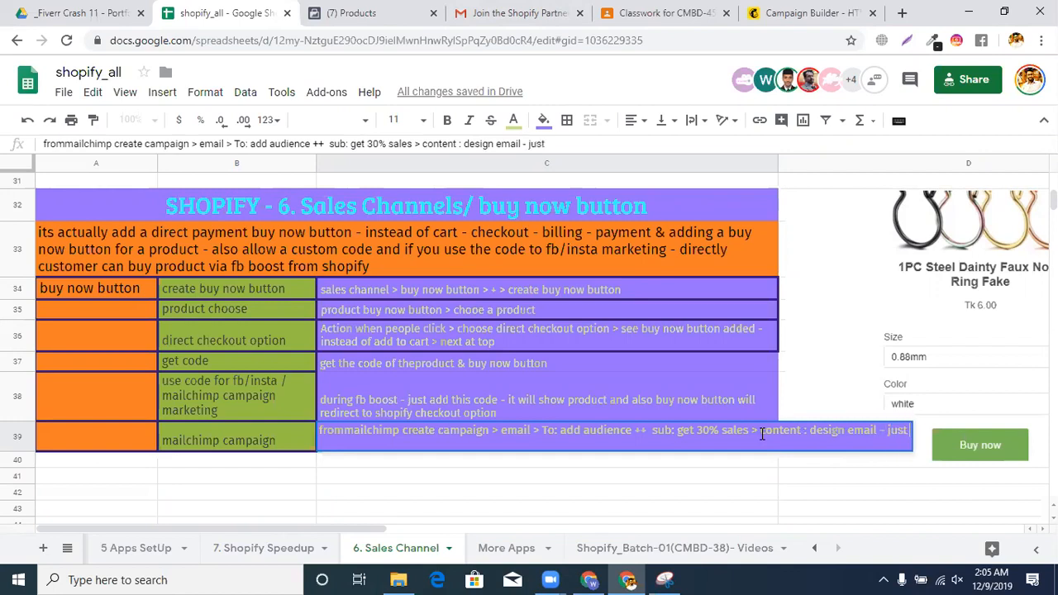
{"action": "type", "text": " add a code"}
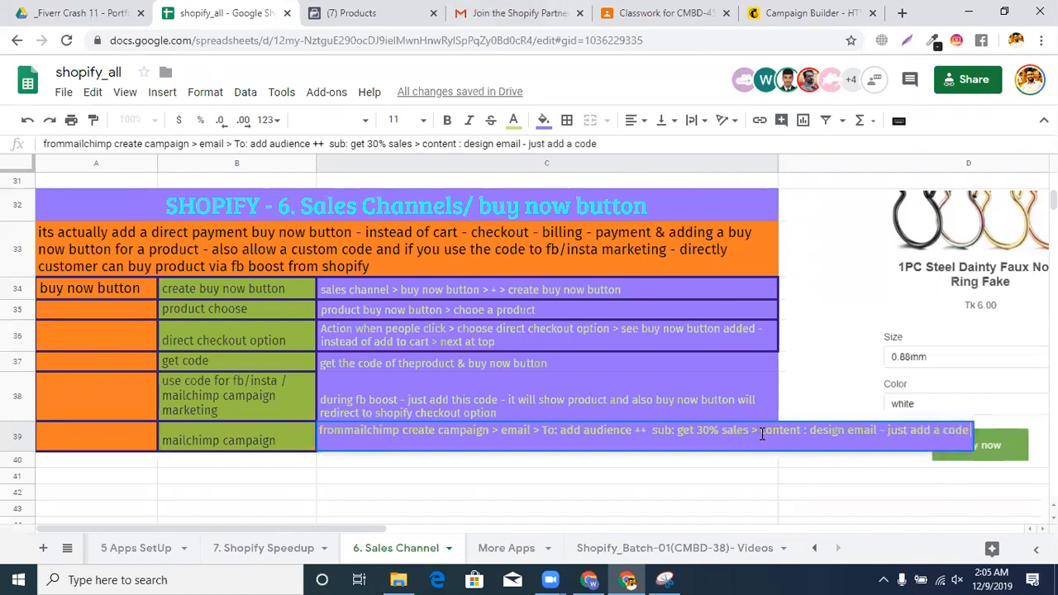
{"action": "type", "text": " for "}
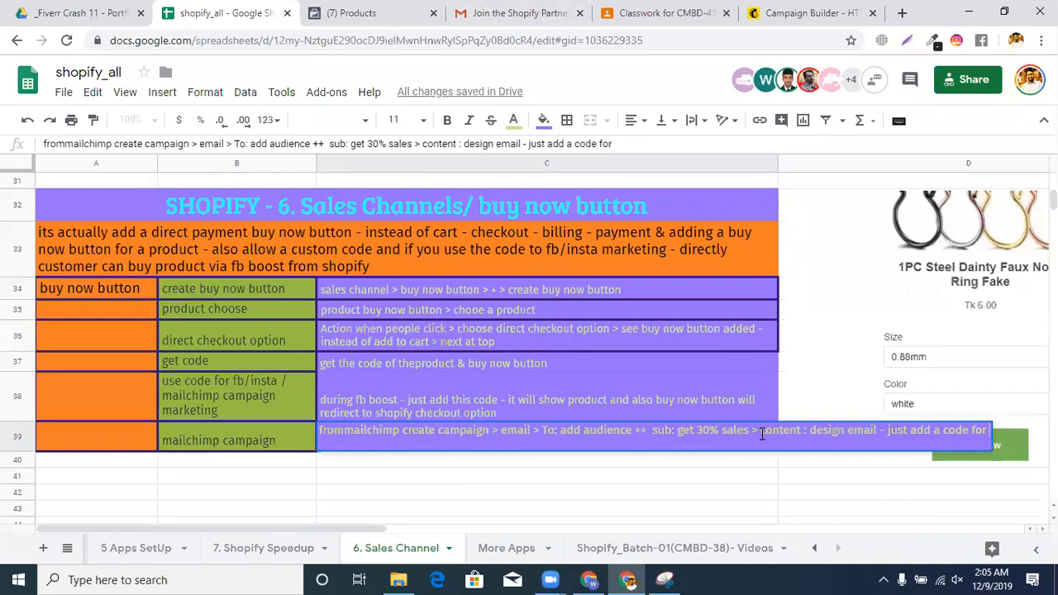
{"action": "type", "text": "putting"}
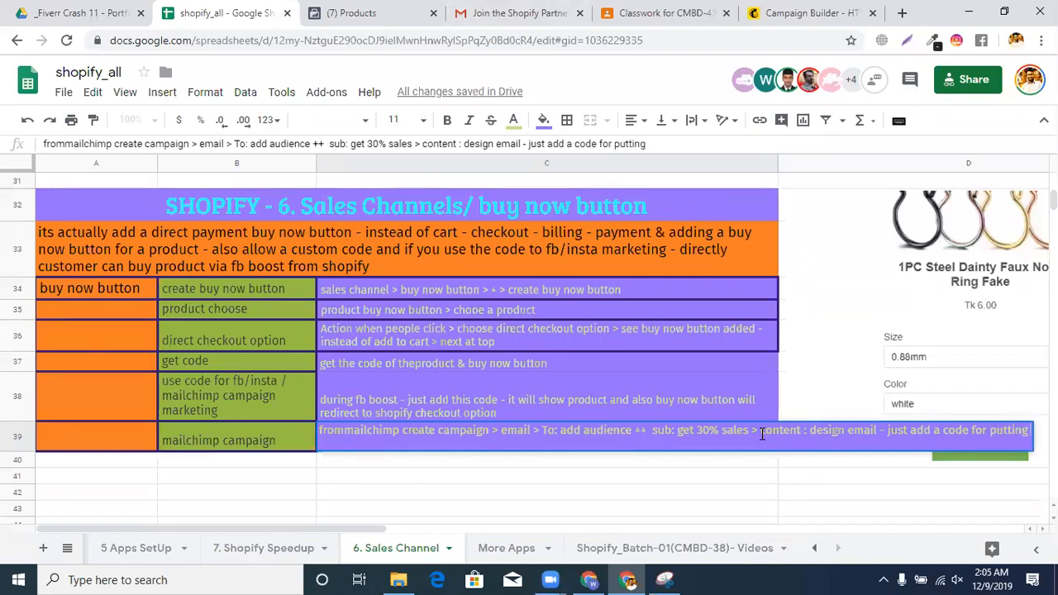
{"action": "type", "text": " \"buy now button customized code"}
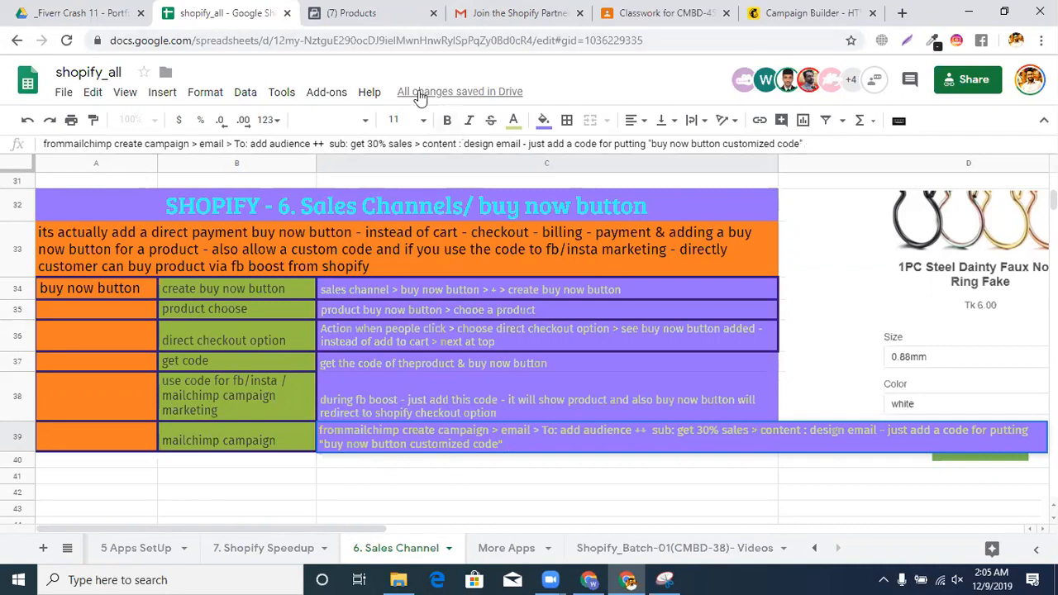
{"action": "left_click", "coordinate": [659, 463]}
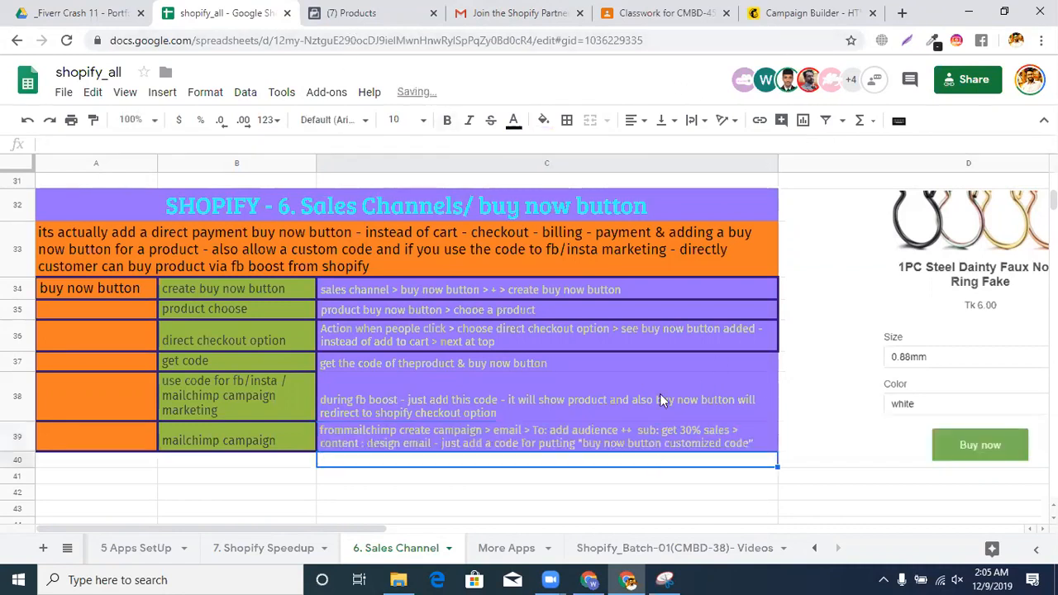
Back in Mailchimp, choose the first Basic layout as the email template.
{"action": "left_click", "coordinate": [792, 6]}
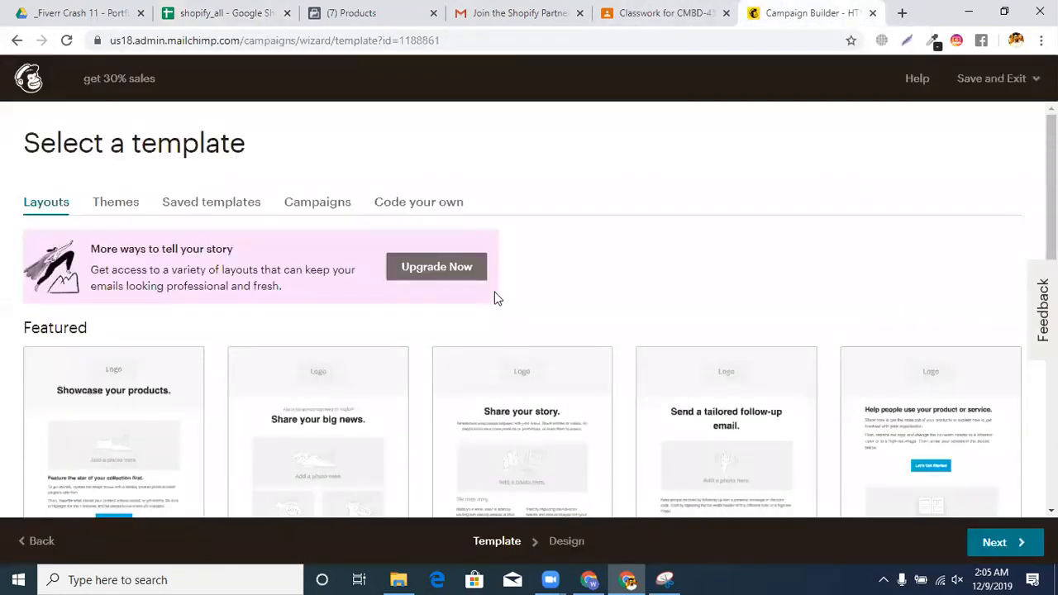
{"action": "scroll", "coordinate": [203, 314], "scroll_direction": "down", "scroll_amount": 1}
{"action": "scroll", "coordinate": [173, 326], "scroll_direction": "down", "scroll_amount": 2}
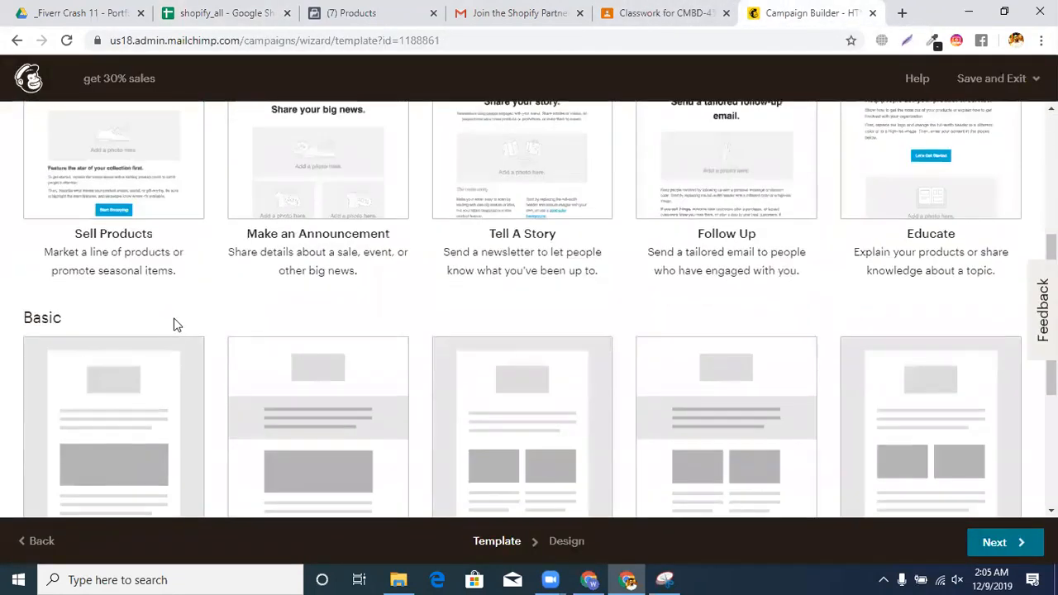
{"action": "scroll", "coordinate": [175, 323], "scroll_direction": "down", "scroll_amount": 1}
{"action": "left_click", "coordinate": [203, 349]}
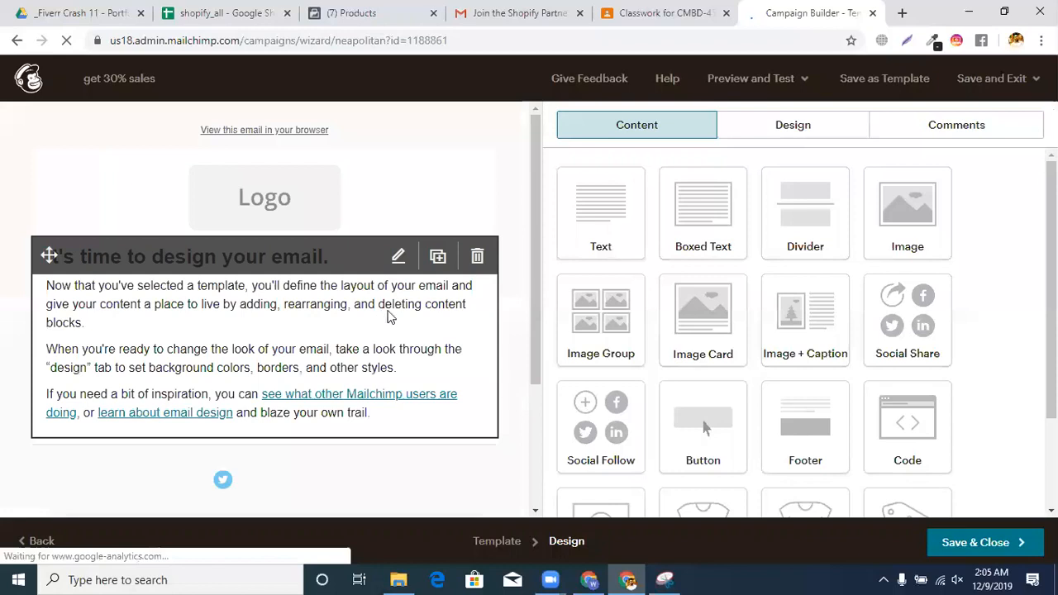
{"action": "left_click", "coordinate": [473, 258]}
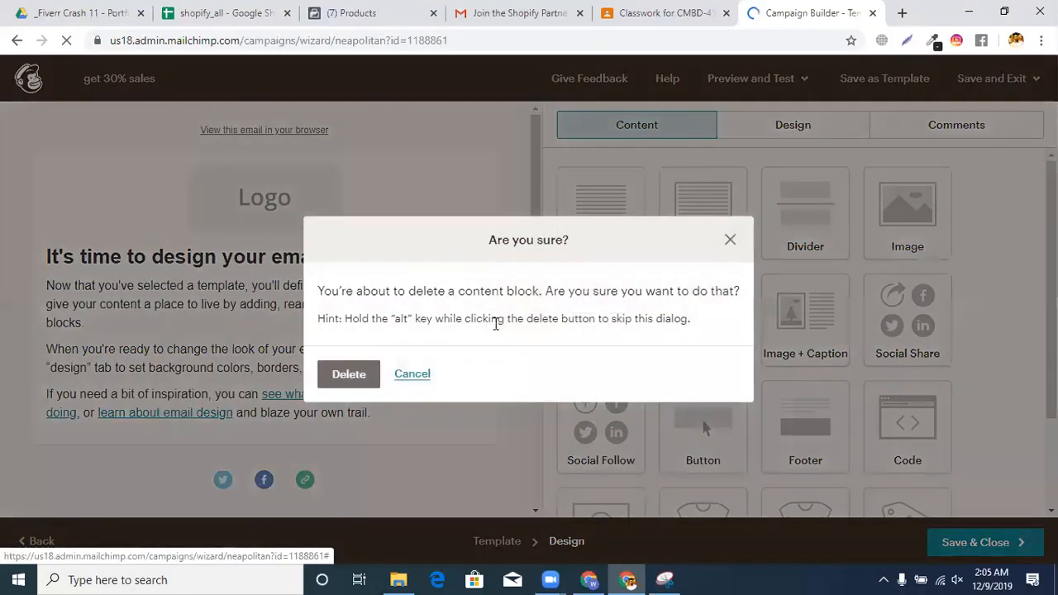
{"action": "left_click", "coordinate": [731, 241]}
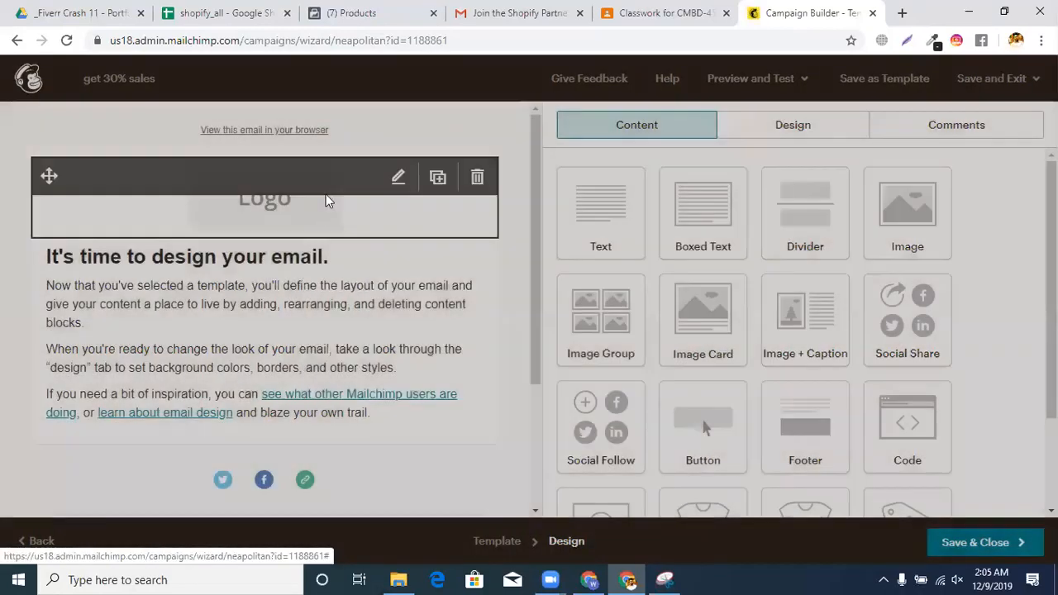
{"action": "left_click", "coordinate": [357, 195]}
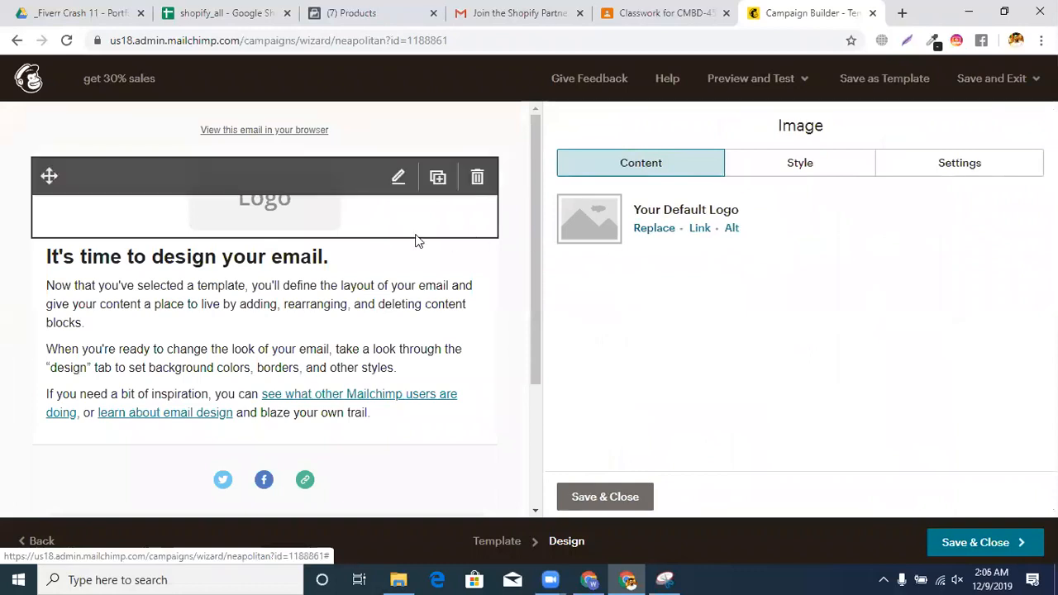
Replace the heading of the email's text block with "get 30% sales for nosepin - free shipping".
{"action": "left_click", "coordinate": [388, 254]}
{"action": "left_click", "coordinate": [489, 298]}
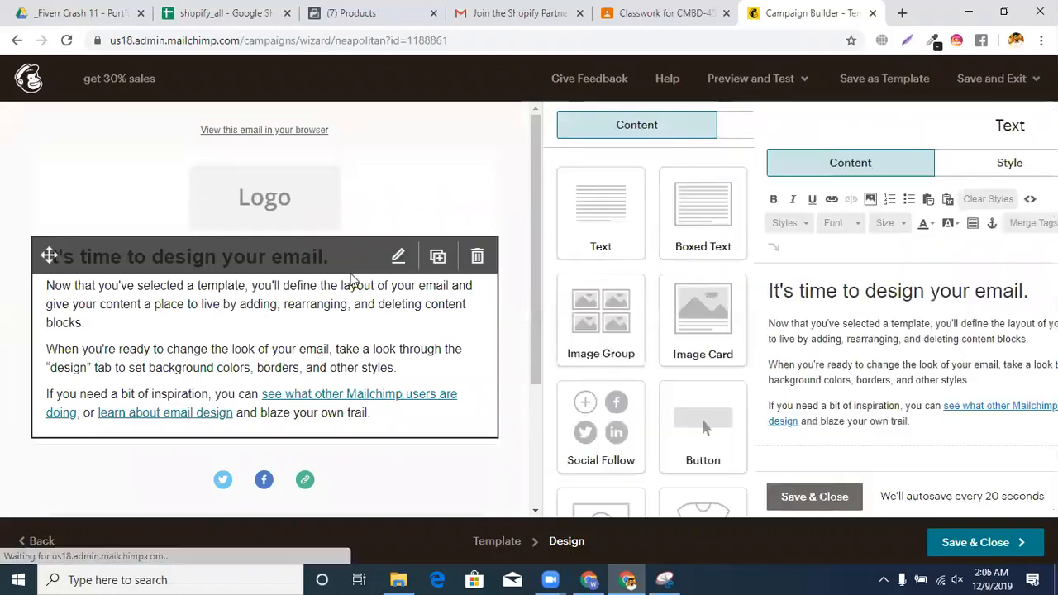
{"action": "triple_click", "coordinate": [876, 291]}
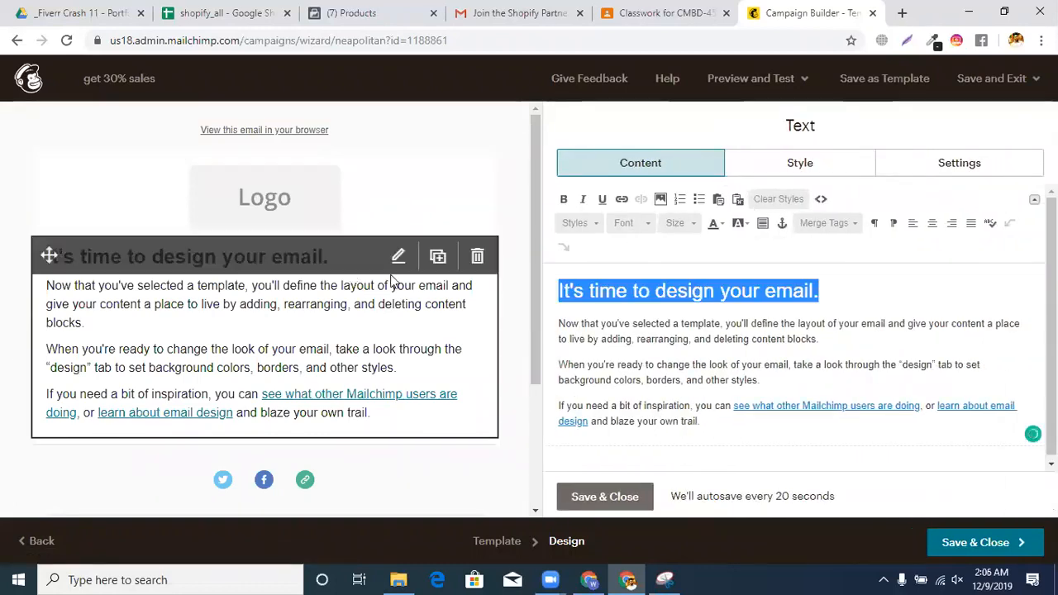
{"action": "type", "text": "get 30% sales"}
{"action": "type", "text": "for nosepin - free "}
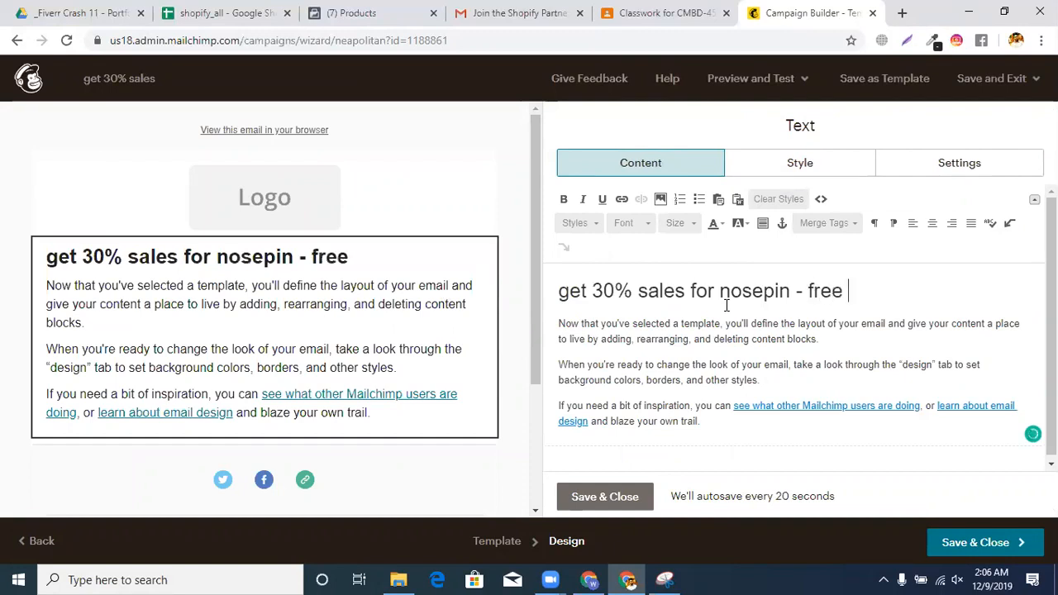
{"action": "type", "text": "shipping"}
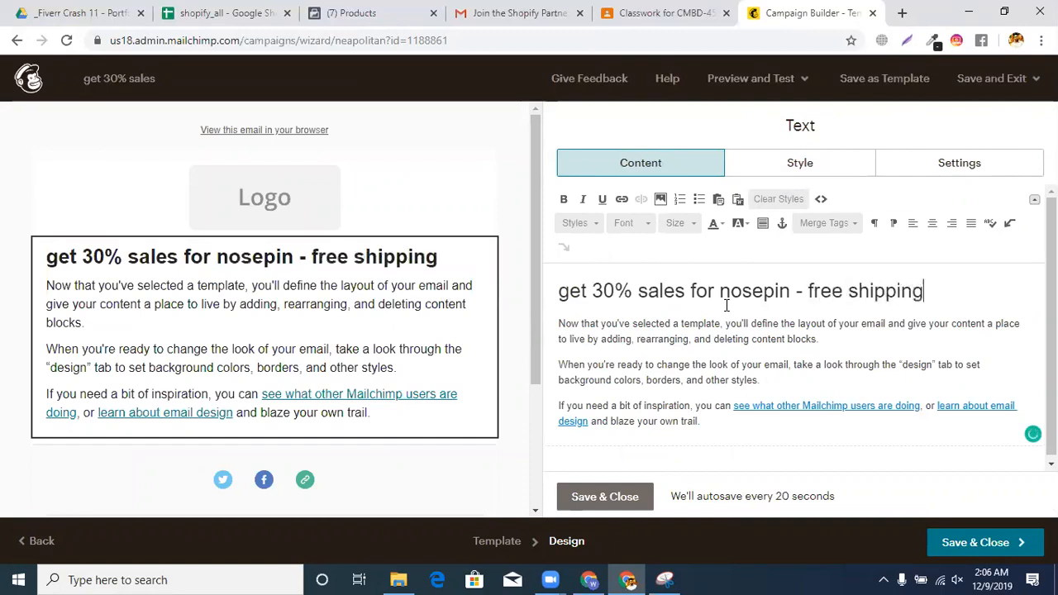
Delete the placeholder paragraphs below the heading and save the text block.
{"action": "left_click_drag", "start_coordinate": [701, 424], "coordinate": [526, 312]}
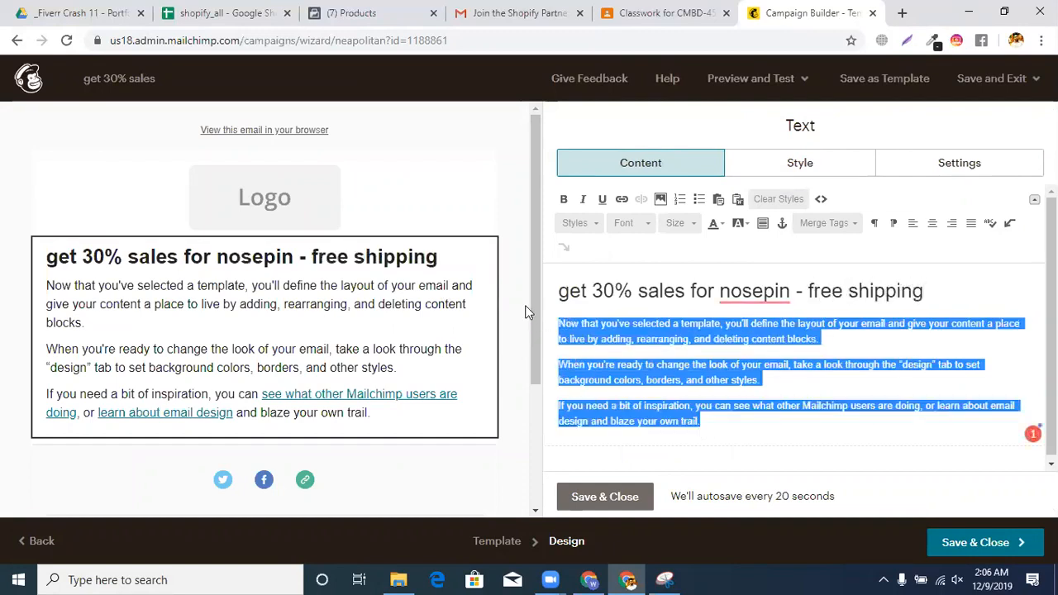
{"action": "key", "text": "BackSpace"}
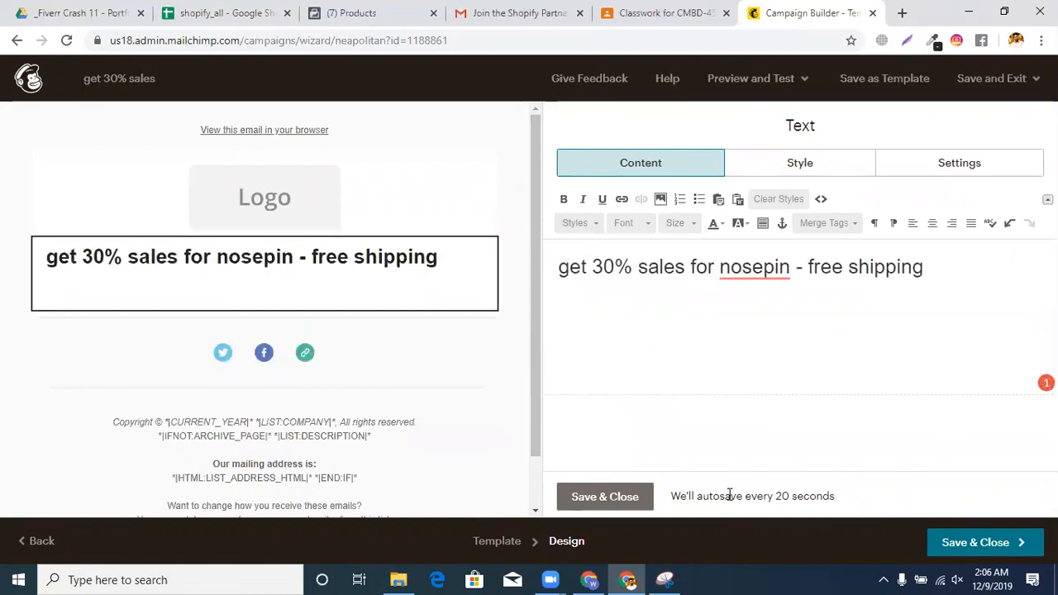
{"action": "left_click", "coordinate": [634, 499]}
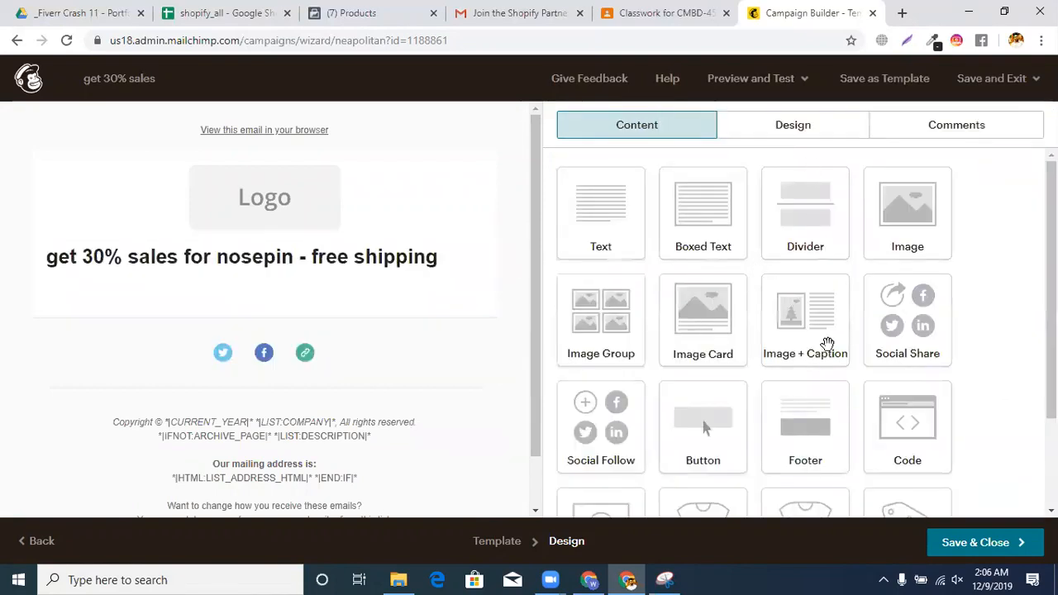
Add a Code block below the heading text, and copy the complete buy button code from Shopify's Copy code page.
{"action": "scroll", "coordinate": [829, 364], "scroll_direction": "down", "scroll_amount": 2}
{"action": "left_click_drag", "start_coordinate": [917, 311], "coordinate": [283, 302]}
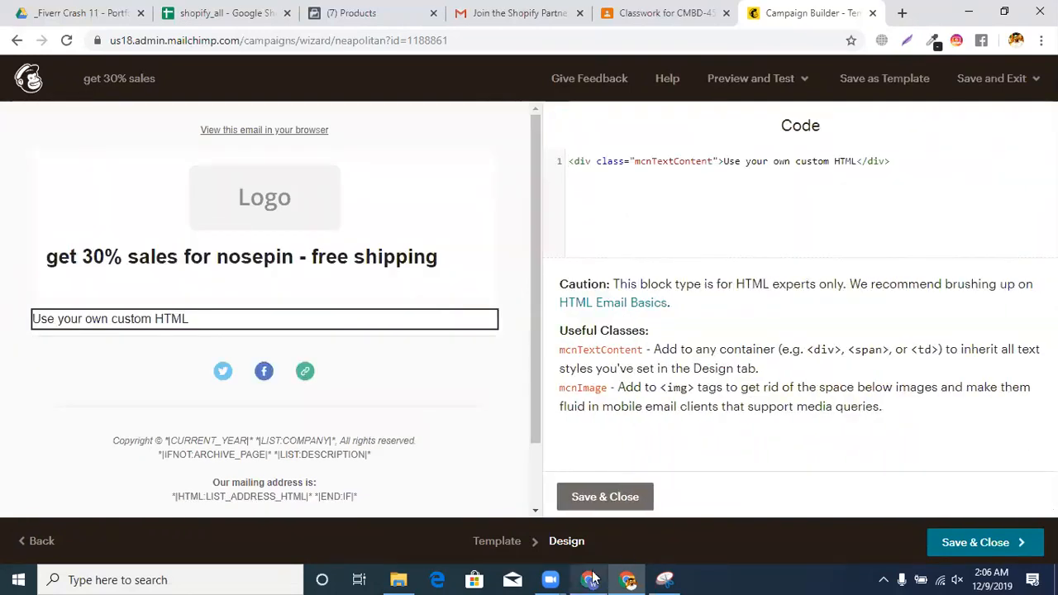
{"action": "left_click", "coordinate": [588, 578]}
{"action": "scroll", "coordinate": [563, 226], "scroll_direction": "up", "scroll_amount": 3}
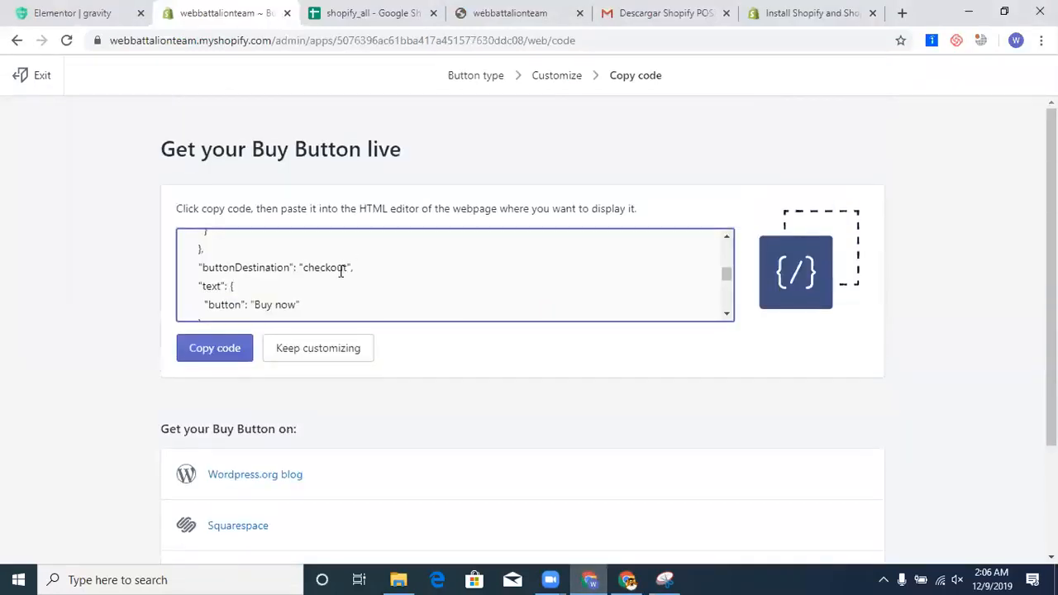
{"action": "left_click", "coordinate": [346, 261]}
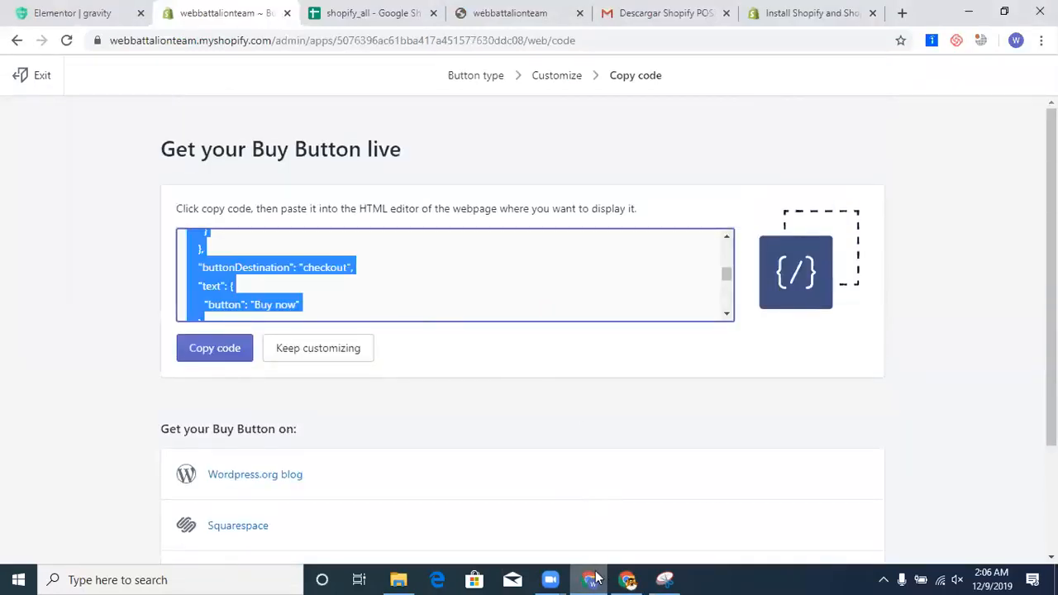
Replace the Mailchimp Code block's placeholder HTML with the copied buy button code and save the block.
{"action": "left_click", "coordinate": [626, 579]}
{"action": "left_click", "coordinate": [624, 199]}
{"action": "key", "text": "ctrl+a"}
{"action": "key", "text": "ctrl+v"}
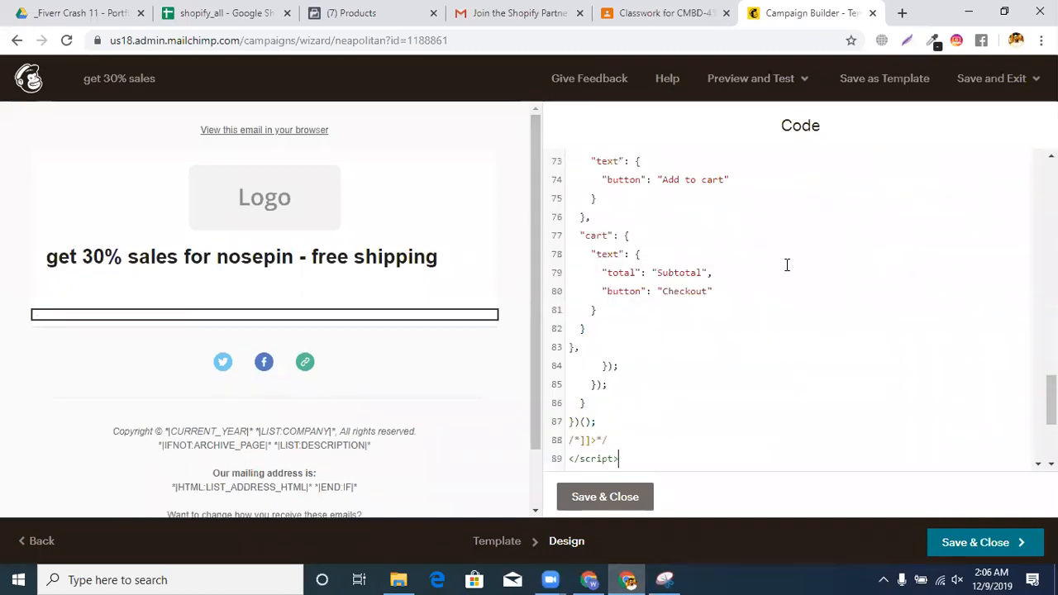
{"action": "left_click", "coordinate": [633, 502]}
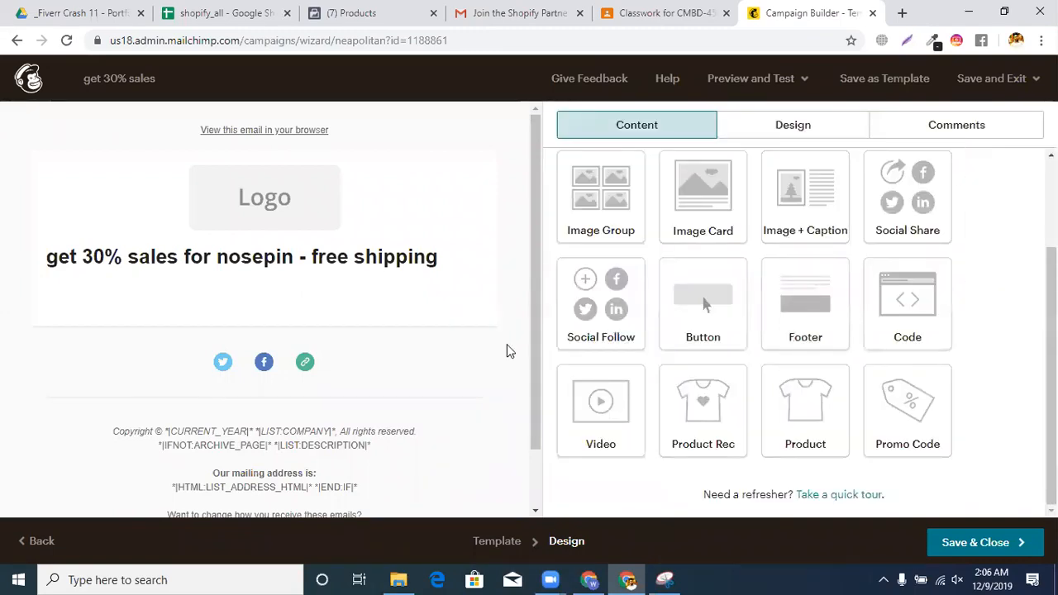
Open the Mailchimp email's Code block for editing and review the pasted buy button code.
{"action": "mouse_move", "coordinate": [413, 314]}
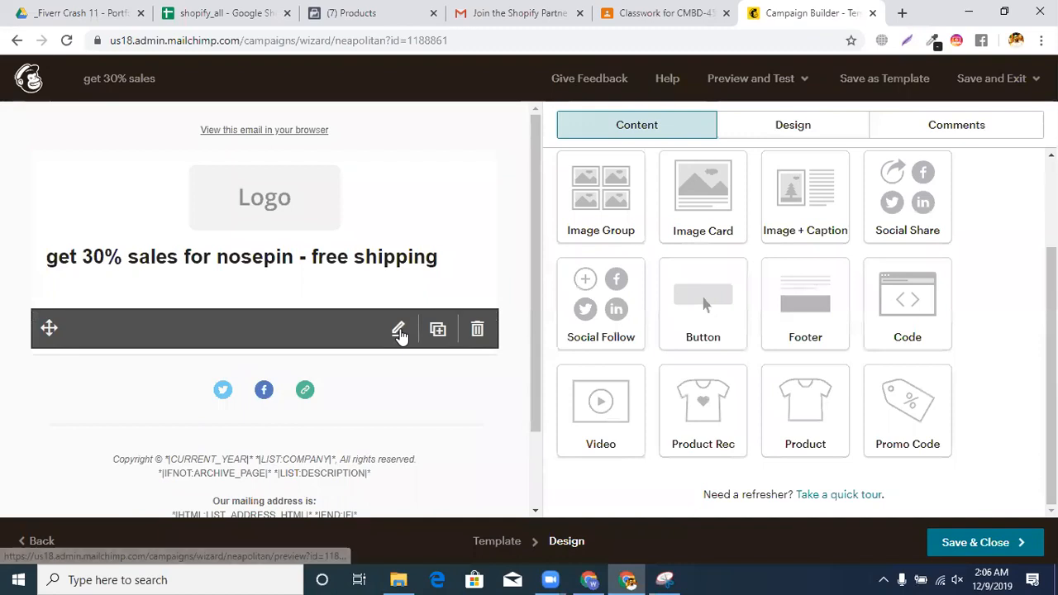
{"action": "left_click", "coordinate": [399, 331]}
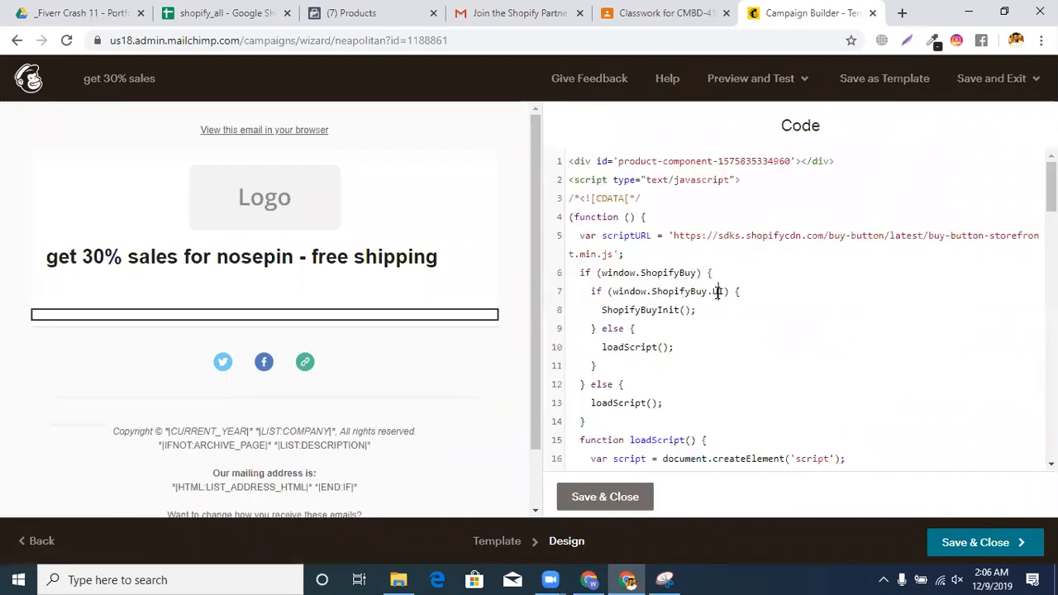
{"action": "scroll", "coordinate": [718, 291], "scroll_direction": "down", "scroll_amount": 10}
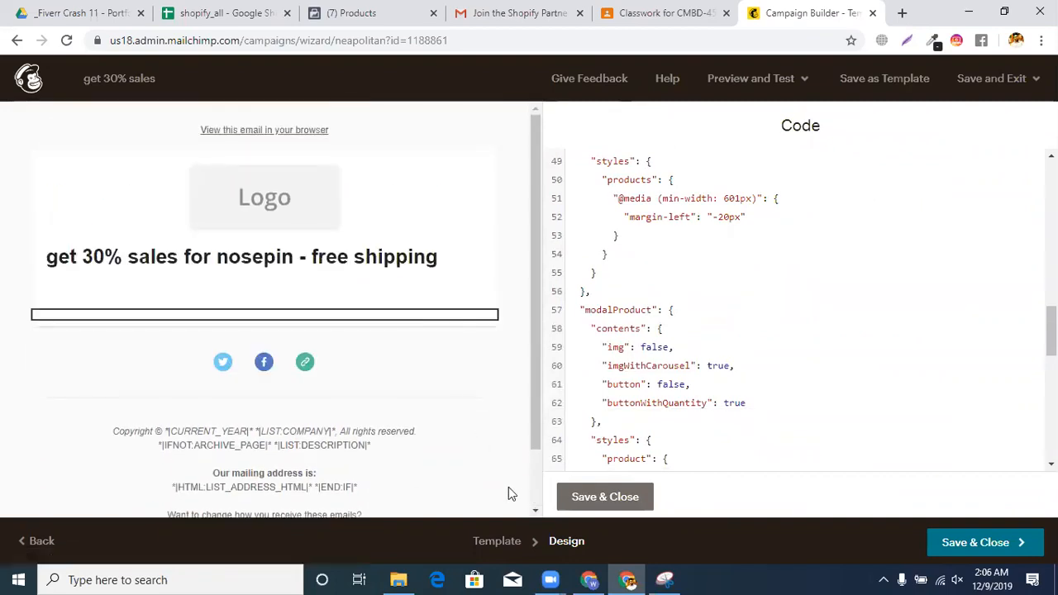
Switch to Shopify's Copy code page and copy the complete buy button code again.
{"action": "left_click", "coordinate": [602, 579]}
{"action": "left_click", "coordinate": [468, 295]}
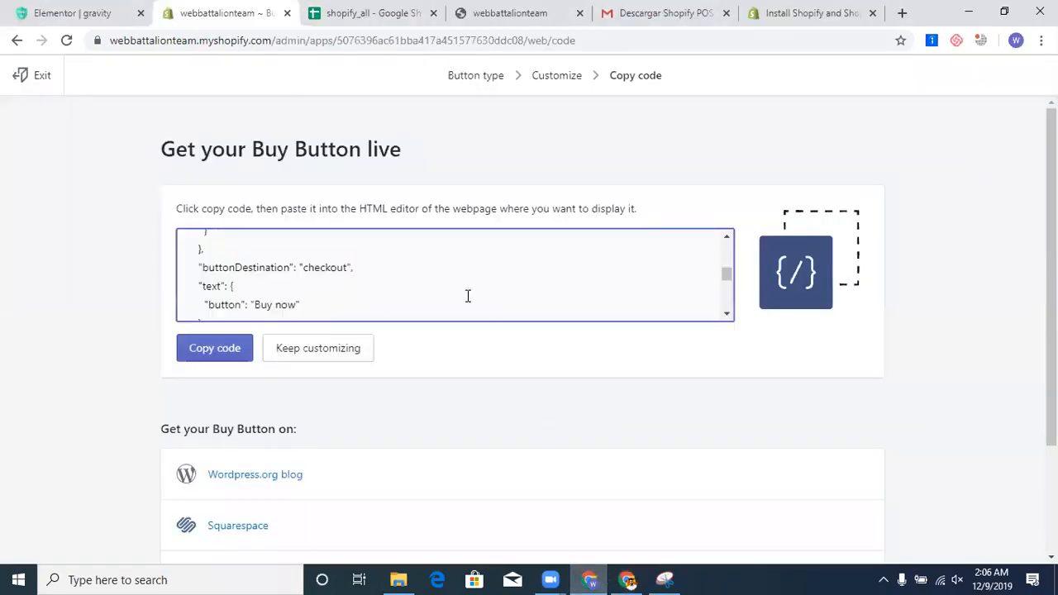
{"action": "scroll", "coordinate": [468, 296], "scroll_direction": "up", "scroll_amount": 2}
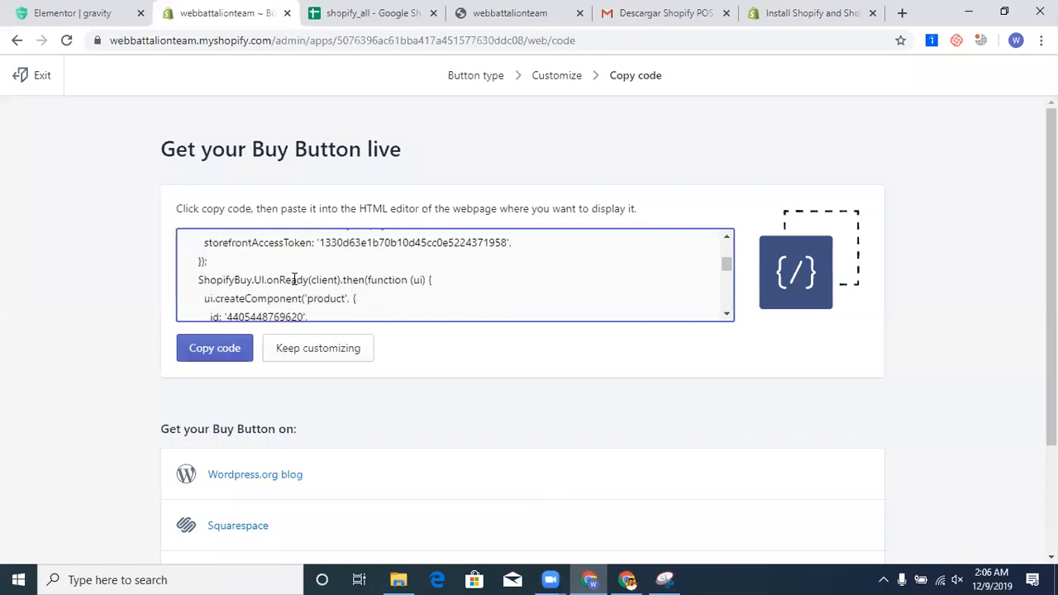
{"action": "key", "text": "ctrl+a"}
{"action": "left_click", "coordinate": [215, 358]}
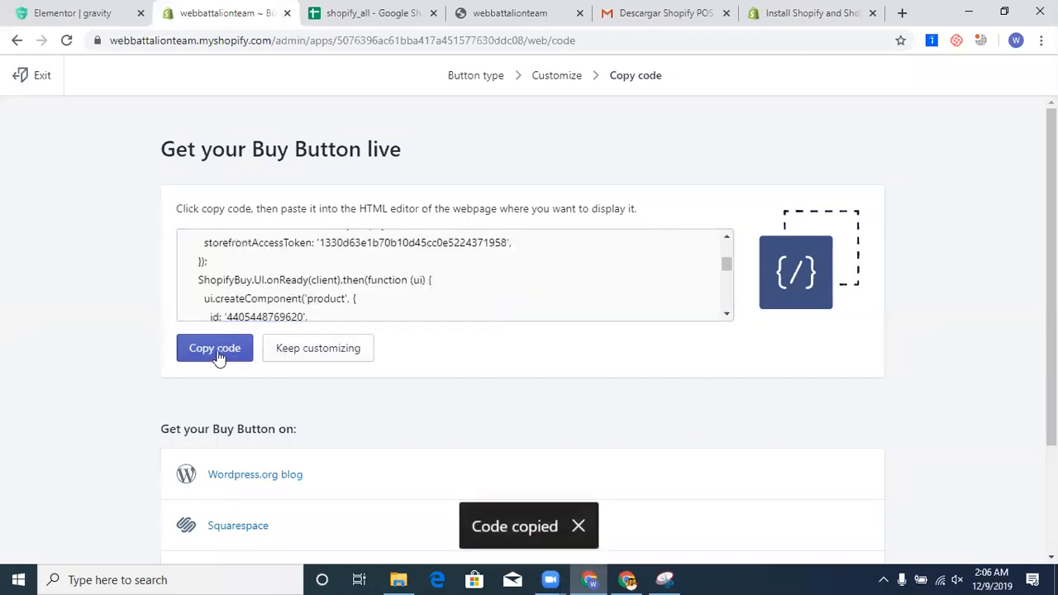
Return to Mailchimp's Code block, check the code through to its end, and save the block.
{"action": "left_click", "coordinate": [631, 580]}
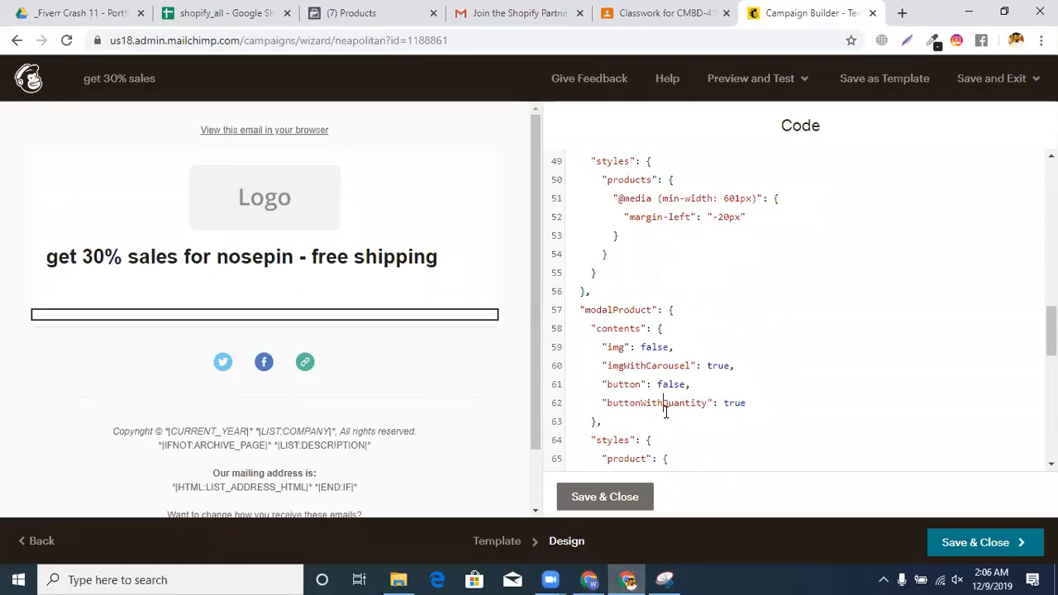
{"action": "scroll", "coordinate": [666, 411], "scroll_direction": "down", "scroll_amount": 5}
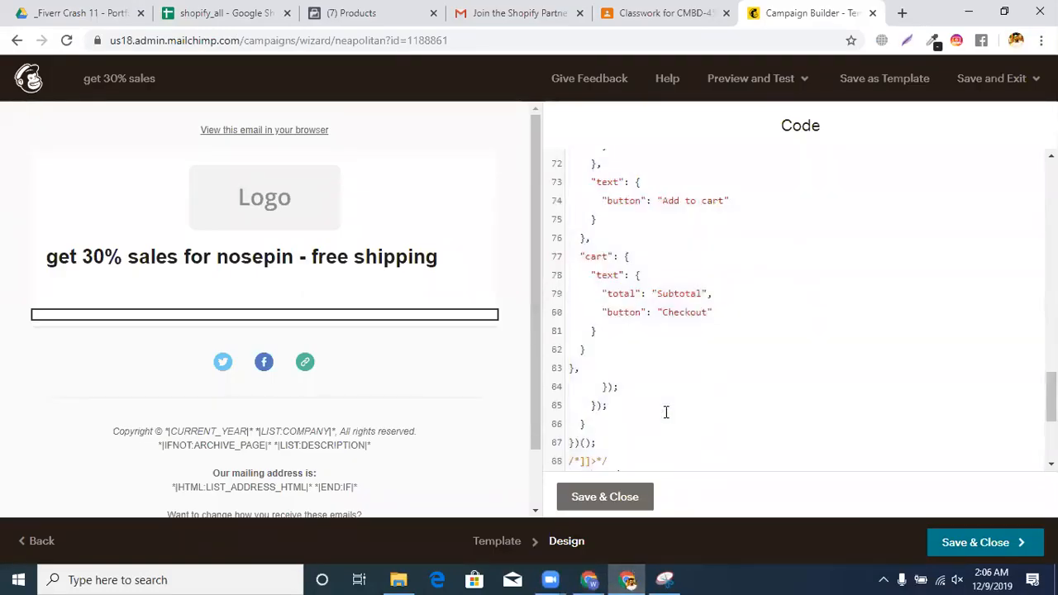
{"action": "left_click", "coordinate": [609, 496]}
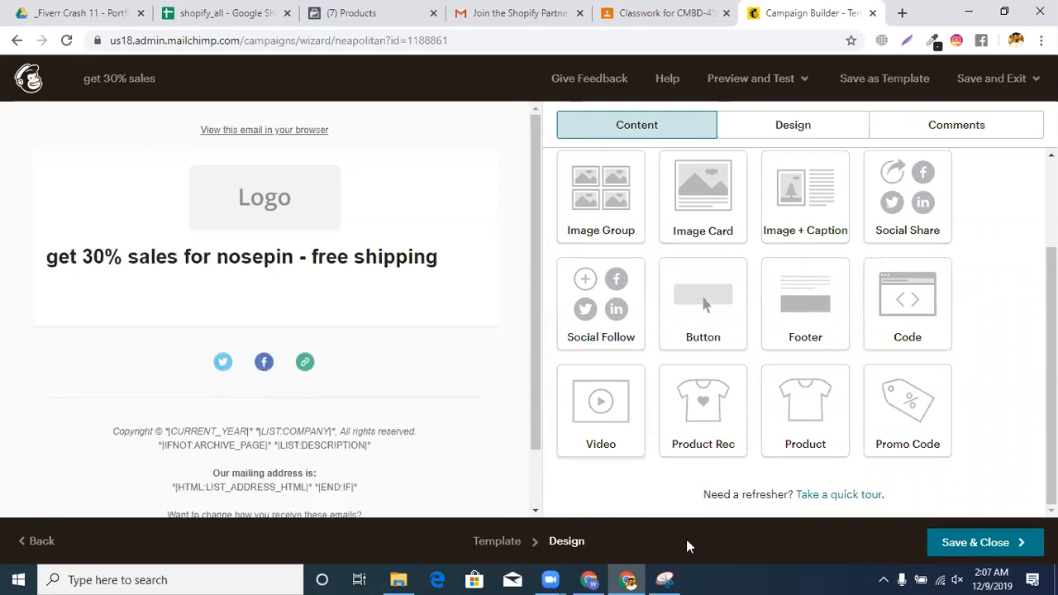
Save the email design and open the desktop preview of the "get 30% sales" campaign to inspect its content.
{"action": "left_click", "coordinate": [1006, 542]}
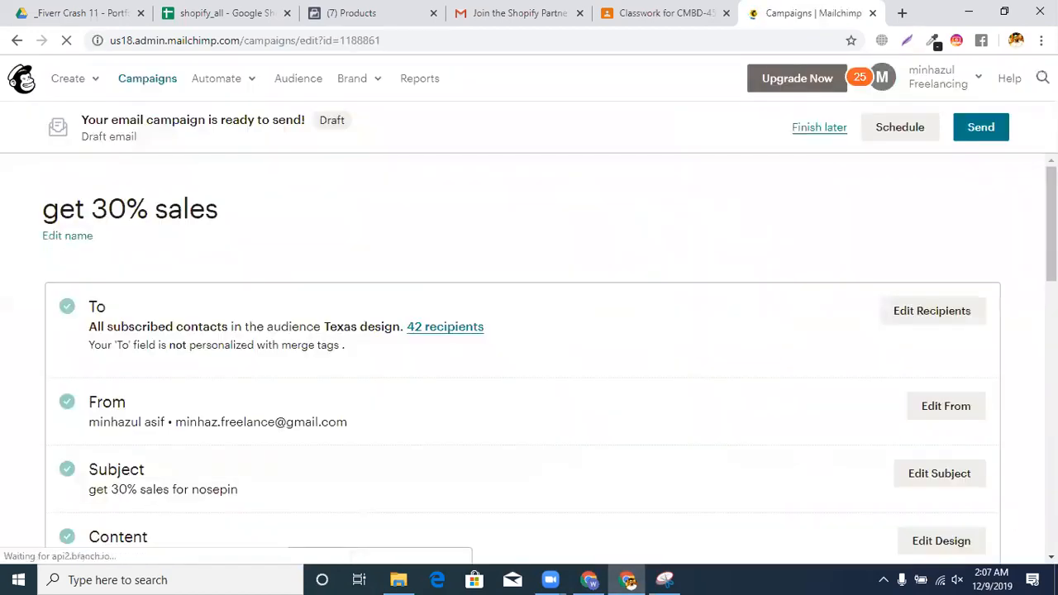
{"action": "scroll", "coordinate": [289, 373], "scroll_direction": "down", "scroll_amount": 3}
{"action": "scroll", "coordinate": [493, 351], "scroll_direction": "down", "scroll_amount": 2}
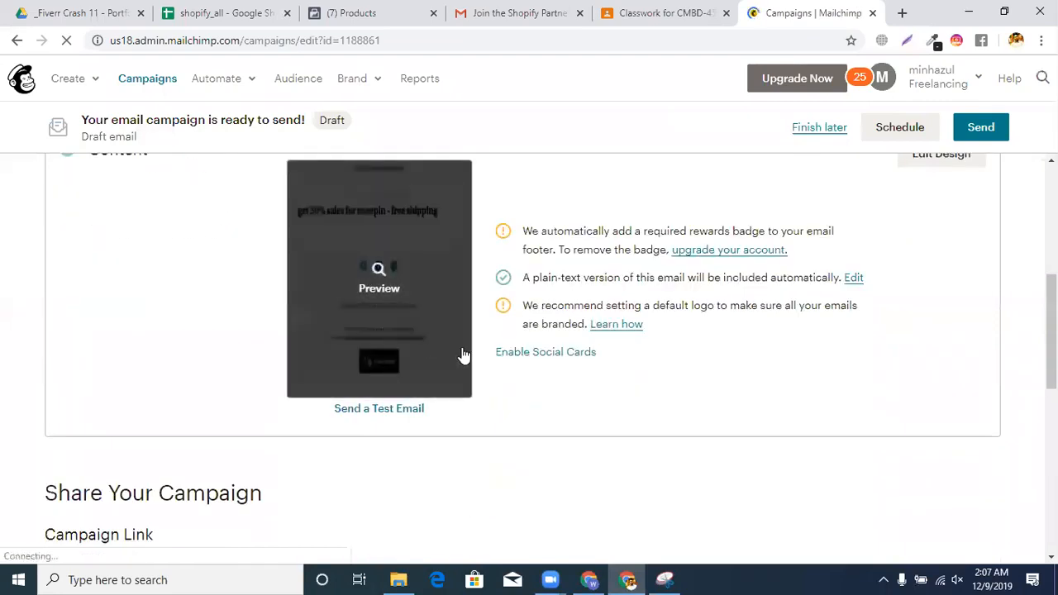
{"action": "left_click", "coordinate": [350, 285]}
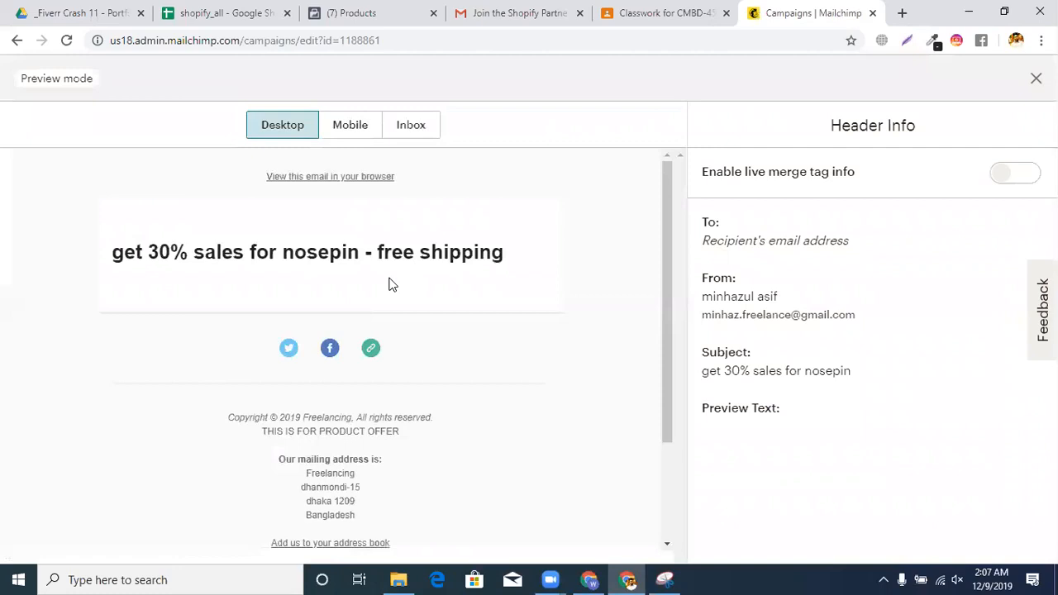
{"action": "scroll", "coordinate": [392, 283], "scroll_direction": "down", "scroll_amount": 2}
{"action": "scroll", "coordinate": [392, 275], "scroll_direction": "up", "scroll_amount": 2}
Return to Shopify's Copy code page and highlight the instruction to paste the code into the webpage's HTML editor.
{"action": "left_click", "coordinate": [627, 579]}
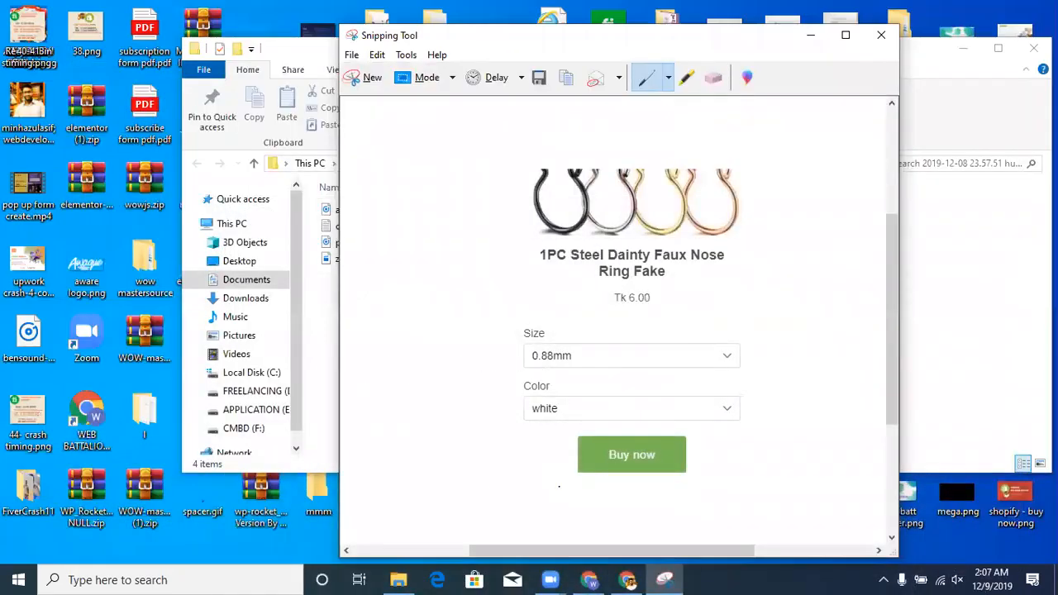
{"action": "left_click", "coordinate": [589, 579]}
{"action": "scroll", "coordinate": [407, 278], "scroll_direction": "up", "scroll_amount": 5}
{"action": "left_click_drag", "start_coordinate": [281, 209], "coordinate": [660, 218]}
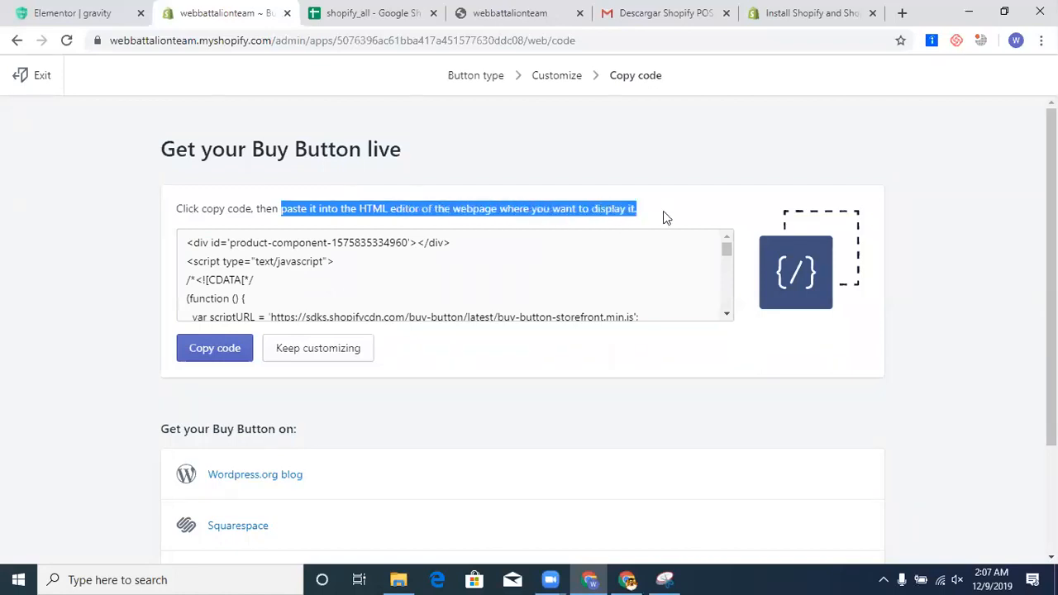
Reopen the buy button's customization page and examine the nose ring product preview at full width.
{"action": "left_click", "coordinate": [360, 350]}
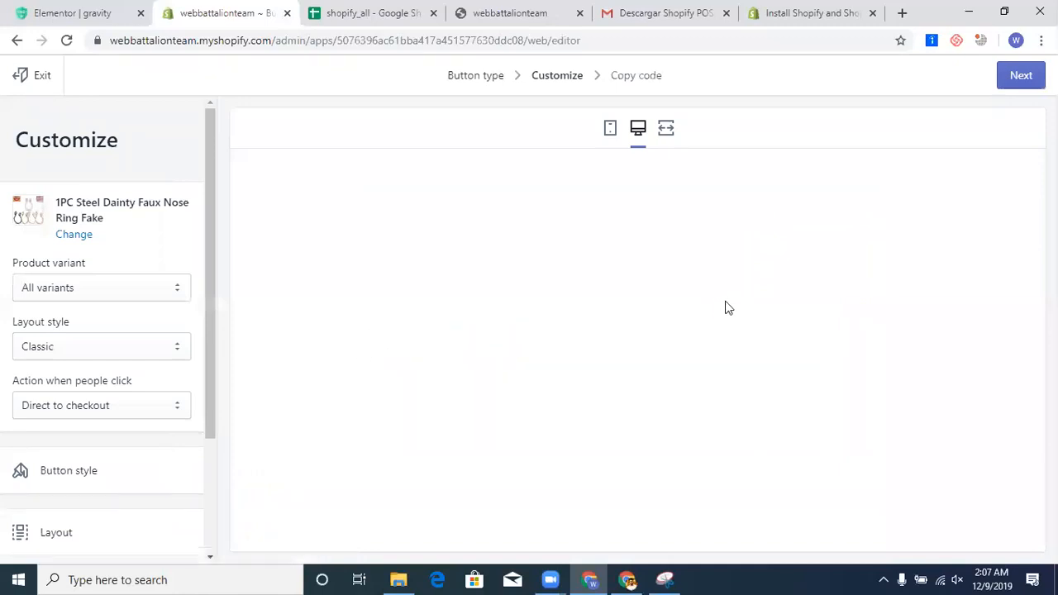
{"action": "scroll", "coordinate": [764, 248], "scroll_direction": "down", "scroll_amount": 2}
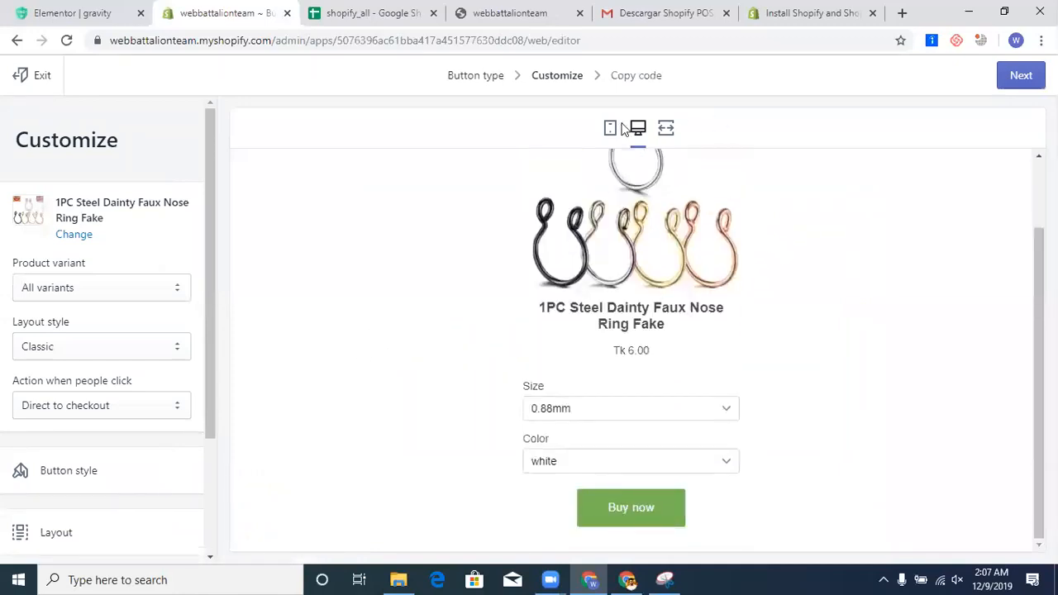
{"action": "left_click", "coordinate": [668, 130]}
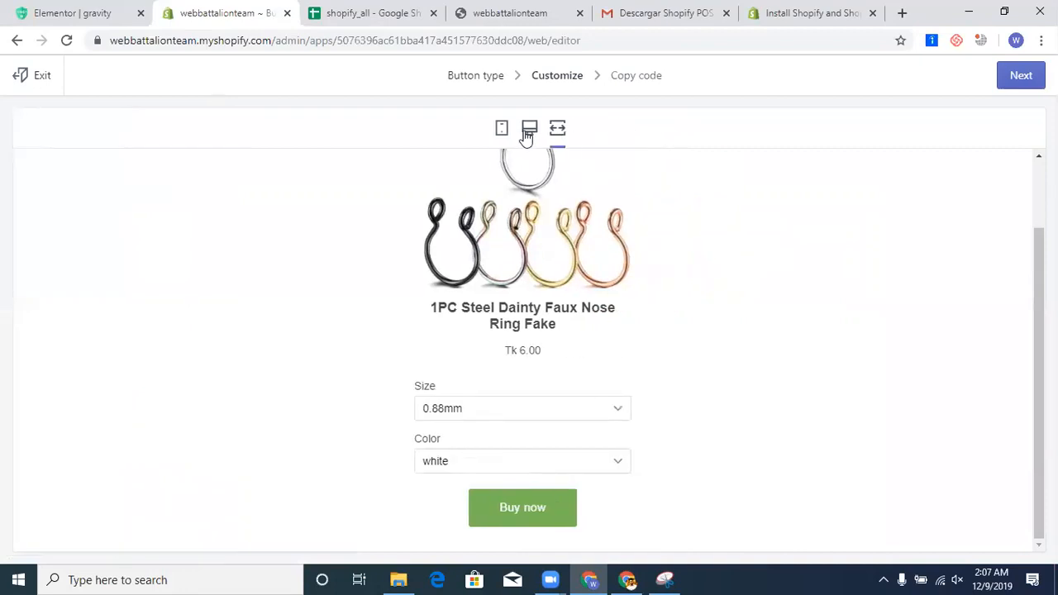
{"action": "left_click", "coordinate": [539, 413]}
{"action": "left_click", "coordinate": [770, 349]}
{"action": "scroll", "coordinate": [631, 294], "scroll_direction": "up", "scroll_amount": 1}
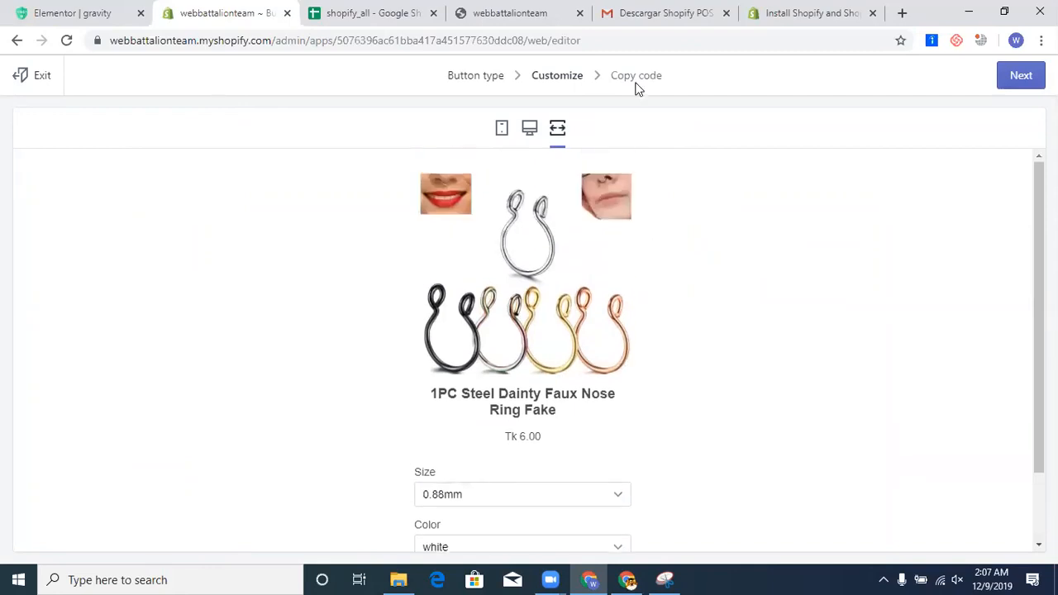
Proceed to the Copy code page and copy the newly generated buy button code.
{"action": "left_click", "coordinate": [1021, 87]}
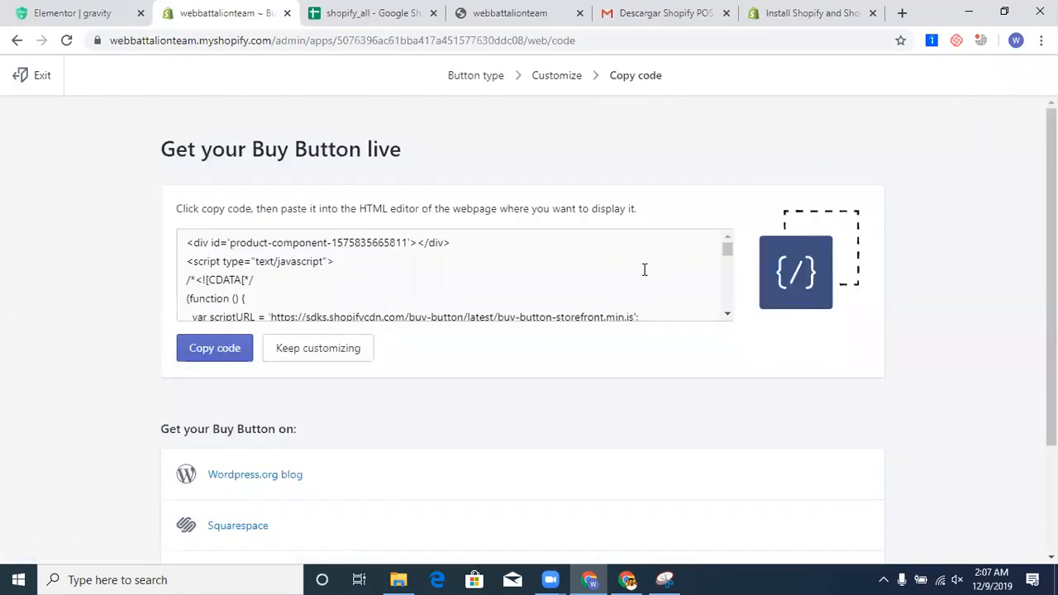
{"action": "left_click", "coordinate": [628, 291]}
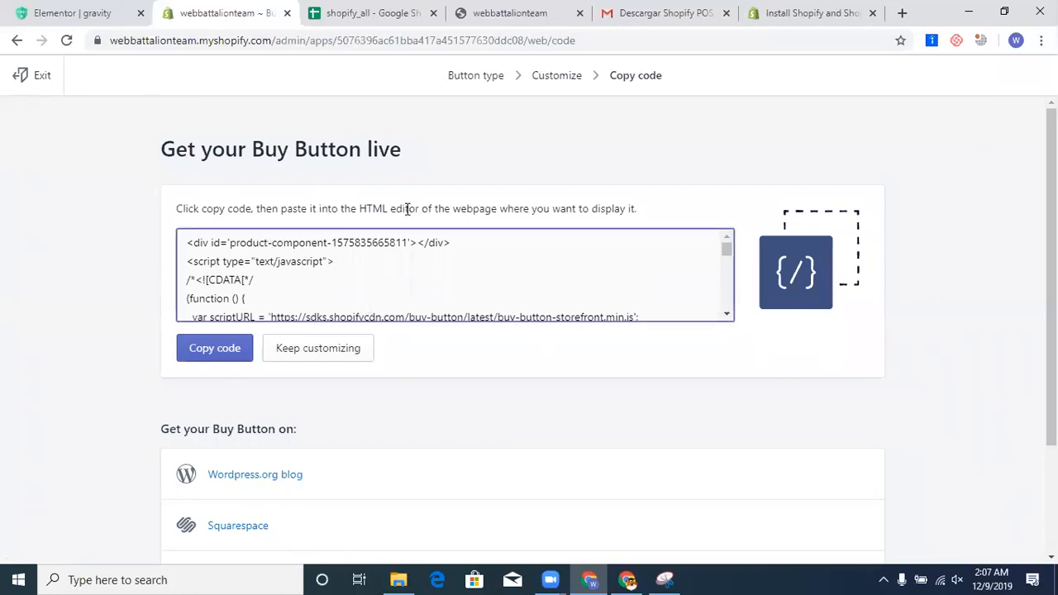
{"action": "left_click", "coordinate": [340, 212]}
{"action": "left_click_drag", "start_coordinate": [332, 212], "coordinate": [560, 213]}
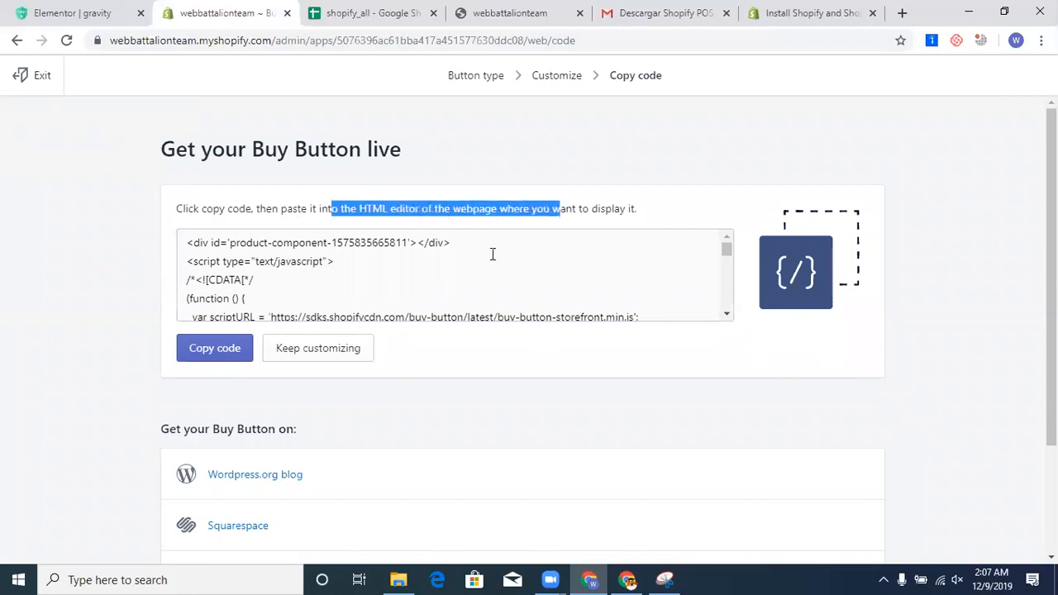
{"action": "left_click", "coordinate": [457, 263]}
{"action": "key", "text": "ctrl+a"}
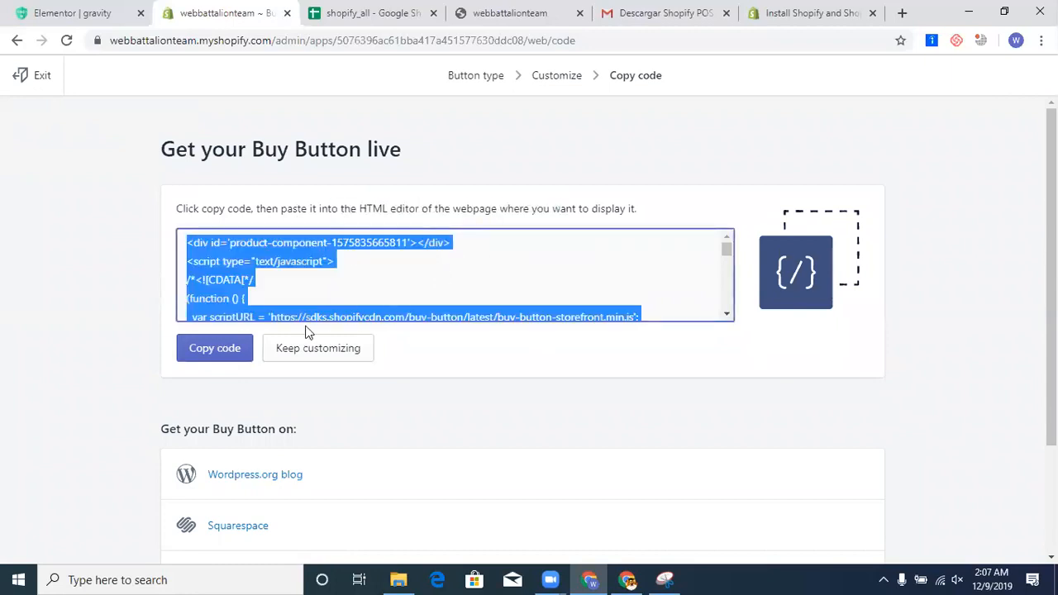
{"action": "left_click", "coordinate": [234, 348]}
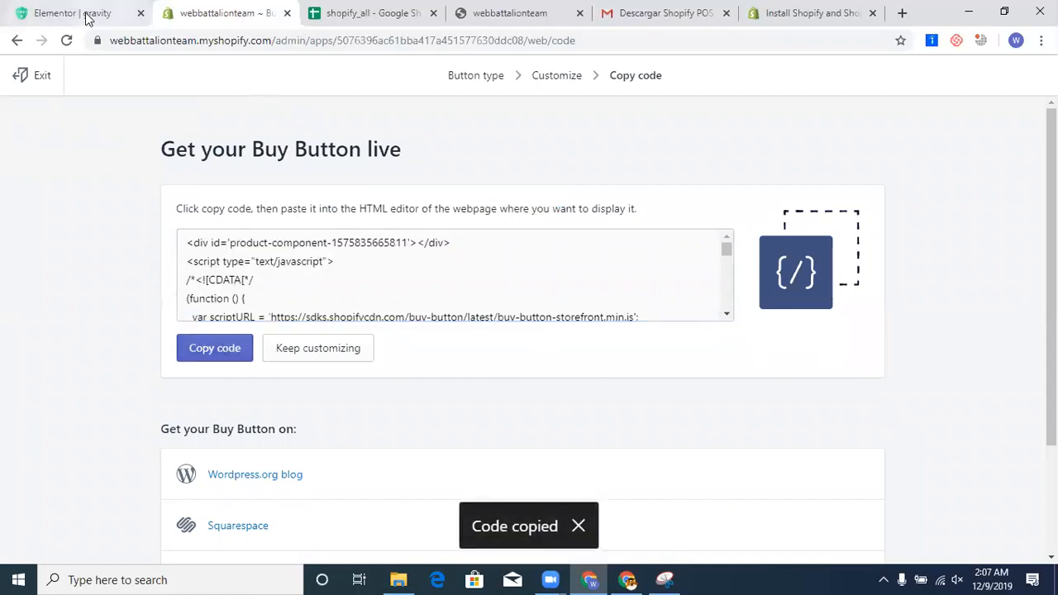
Switch to the Elementor gravity page and add a Text Editor widget below the "WooCommerce order notification" line.
{"action": "left_click", "coordinate": [86, 19]}
{"action": "scroll", "coordinate": [750, 397], "scroll_direction": "down", "scroll_amount": 8}
{"action": "scroll", "coordinate": [883, 443], "scroll_direction": "down", "scroll_amount": 10}
{"action": "left_click", "coordinate": [657, 276]}
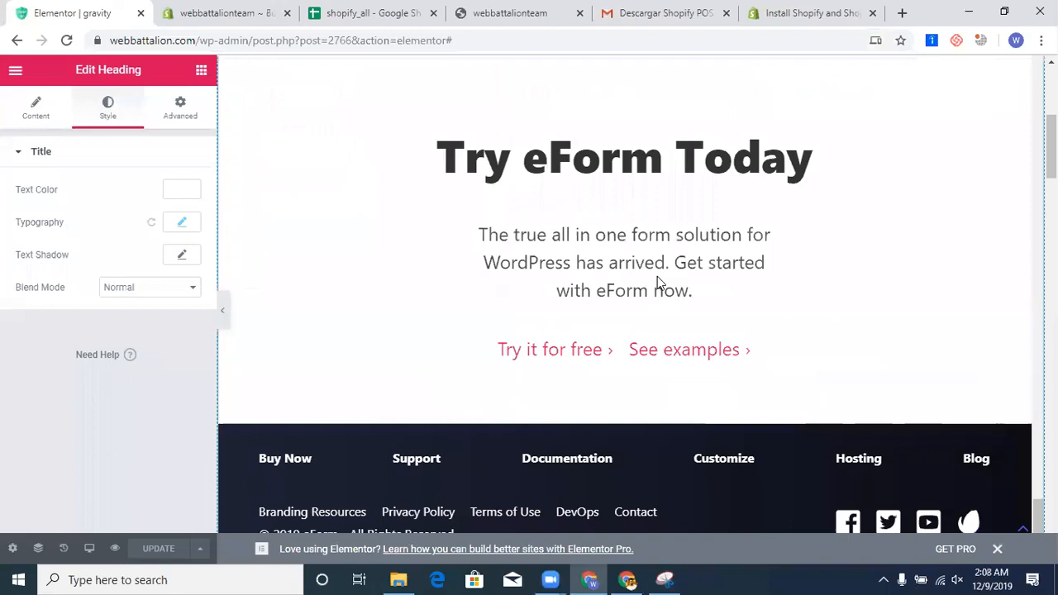
{"action": "scroll", "coordinate": [657, 277], "scroll_direction": "up", "scroll_amount": 6}
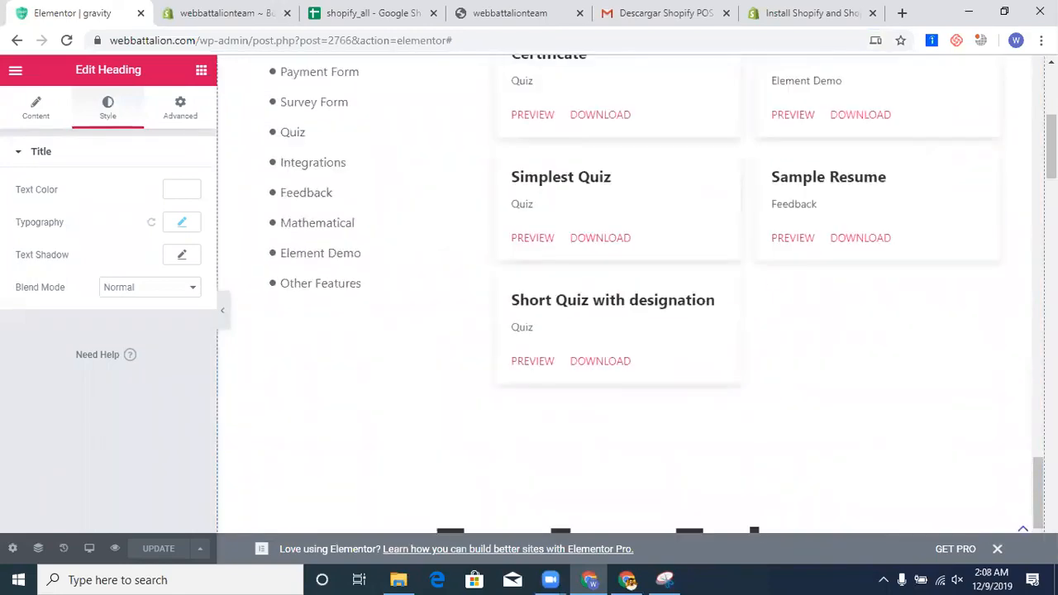
{"action": "scroll", "coordinate": [1016, 346], "scroll_direction": "down", "scroll_amount": 15}
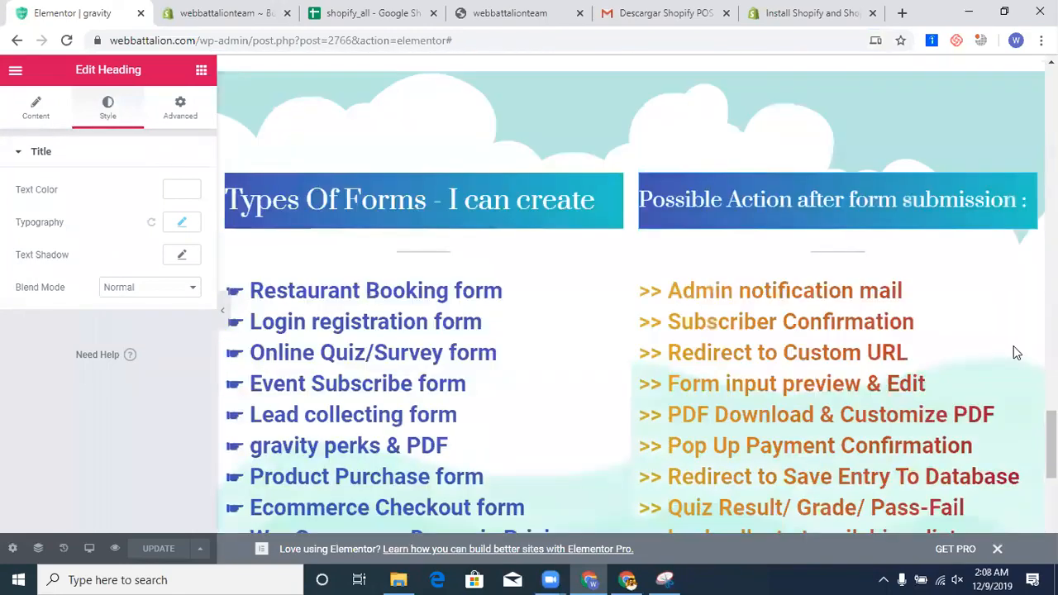
{"action": "scroll", "coordinate": [1015, 347], "scroll_direction": "down", "scroll_amount": 5}
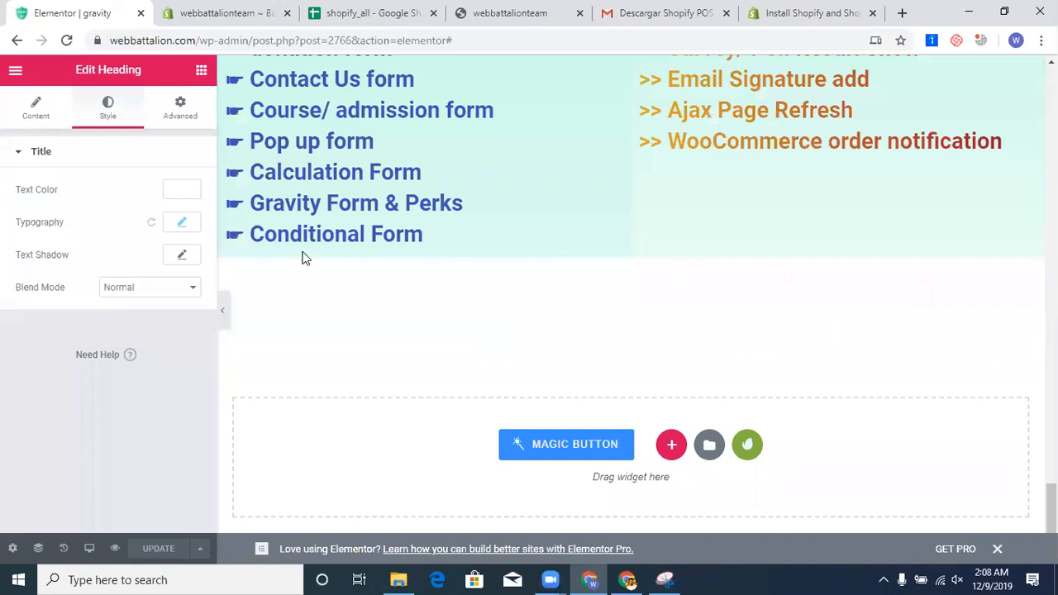
{"action": "left_click", "coordinate": [202, 73]}
{"action": "left_click_drag", "start_coordinate": [148, 273], "coordinate": [792, 146]}
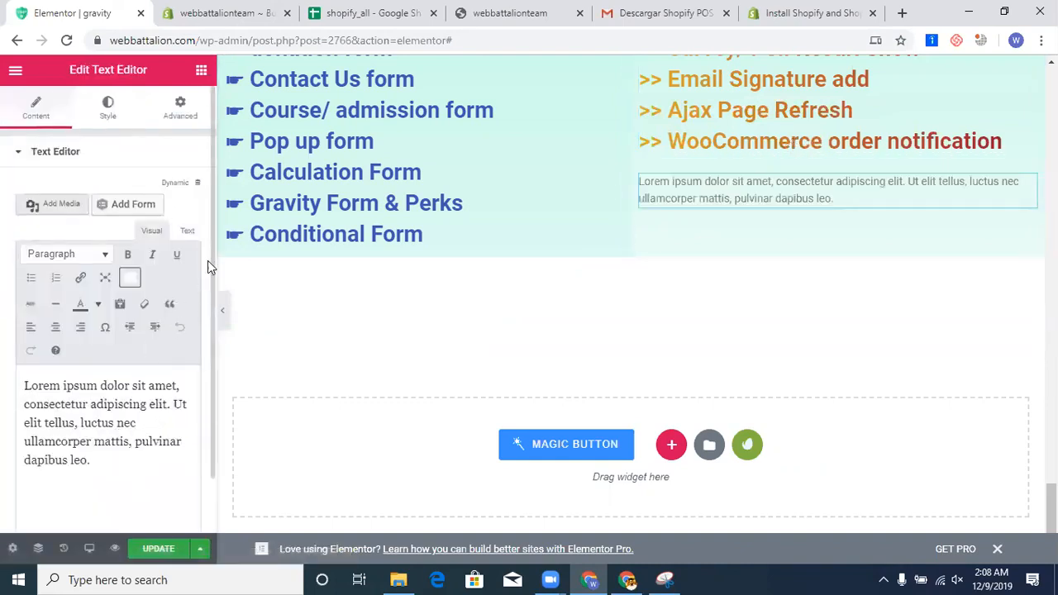
Replace the Text Editor widget's placeholder text with the copied buy button code in its HTML text mode.
{"action": "left_click", "coordinate": [187, 231]}
{"action": "left_click", "coordinate": [116, 402]}
{"action": "key", "text": "ctrl+a"}
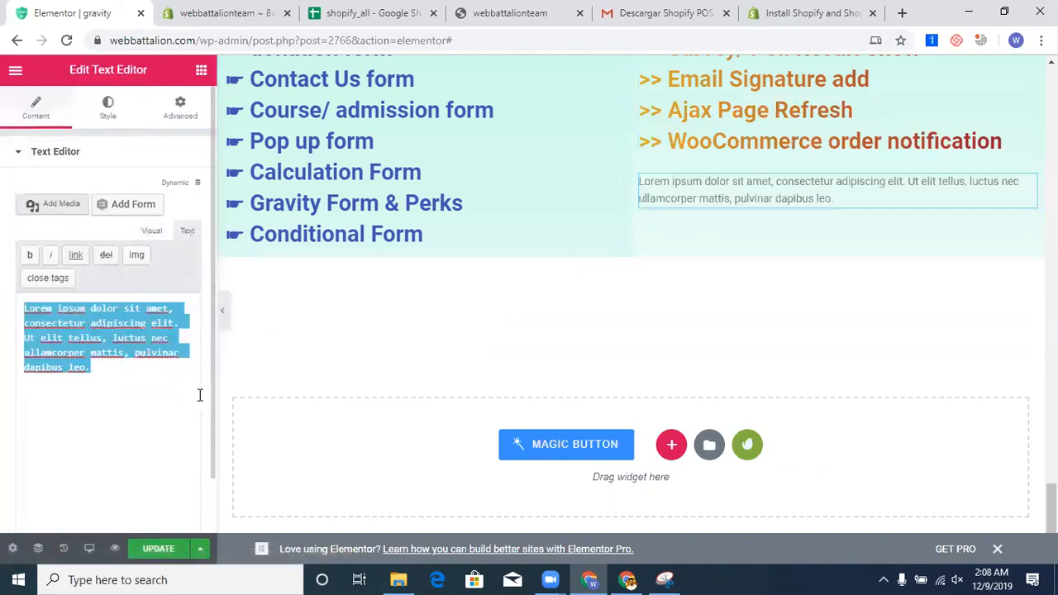
{"action": "key", "text": "ctrl+v"}
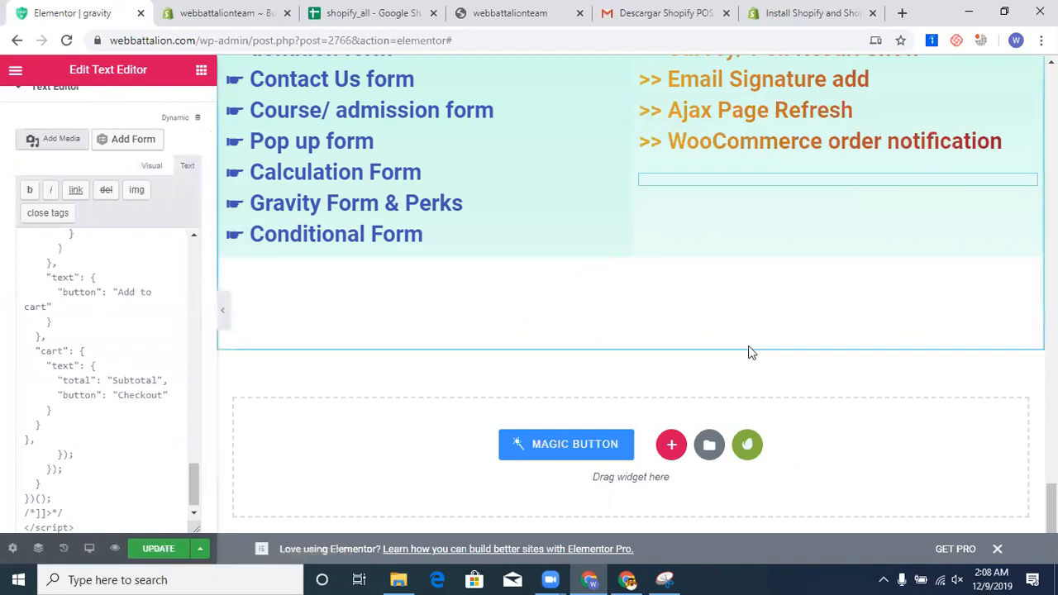
Examine the embedded nose ring product on the Elementor page, including its image, size and color options and Buy now button.
{"action": "scroll", "coordinate": [846, 257], "scroll_direction": "down", "scroll_amount": 3}
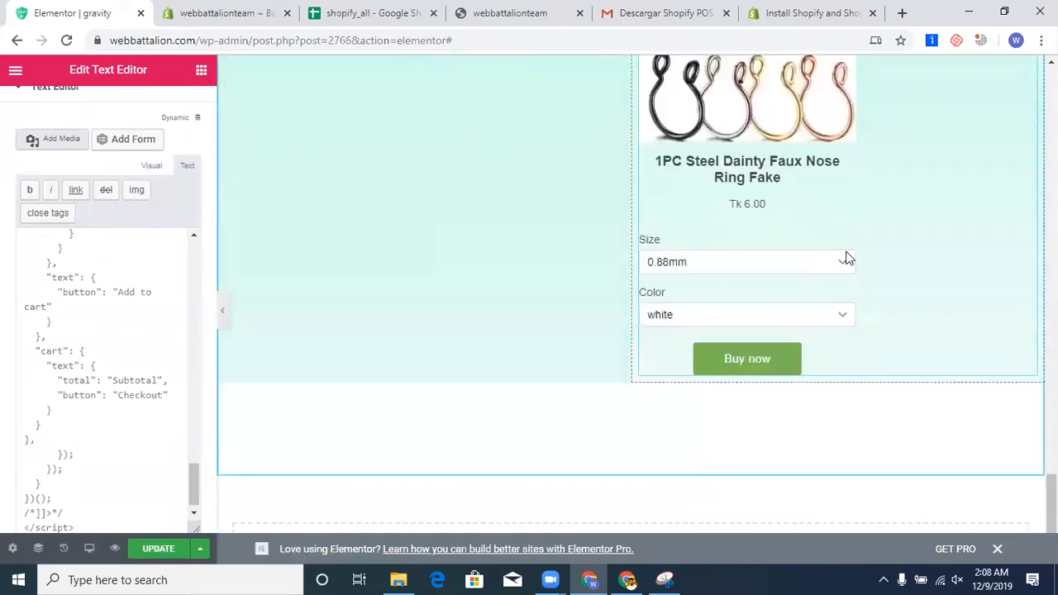
{"action": "scroll", "coordinate": [846, 263], "scroll_direction": "up", "scroll_amount": 2}
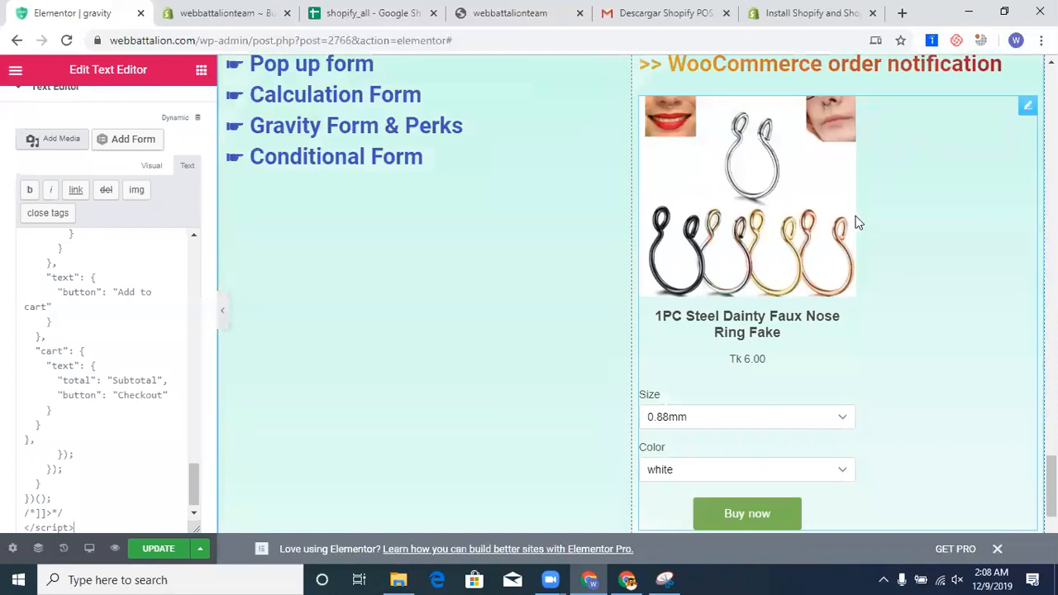
{"action": "scroll", "coordinate": [868, 210], "scroll_direction": "down", "scroll_amount": 1}
{"action": "scroll", "coordinate": [868, 210], "scroll_direction": "up", "scroll_amount": 1}
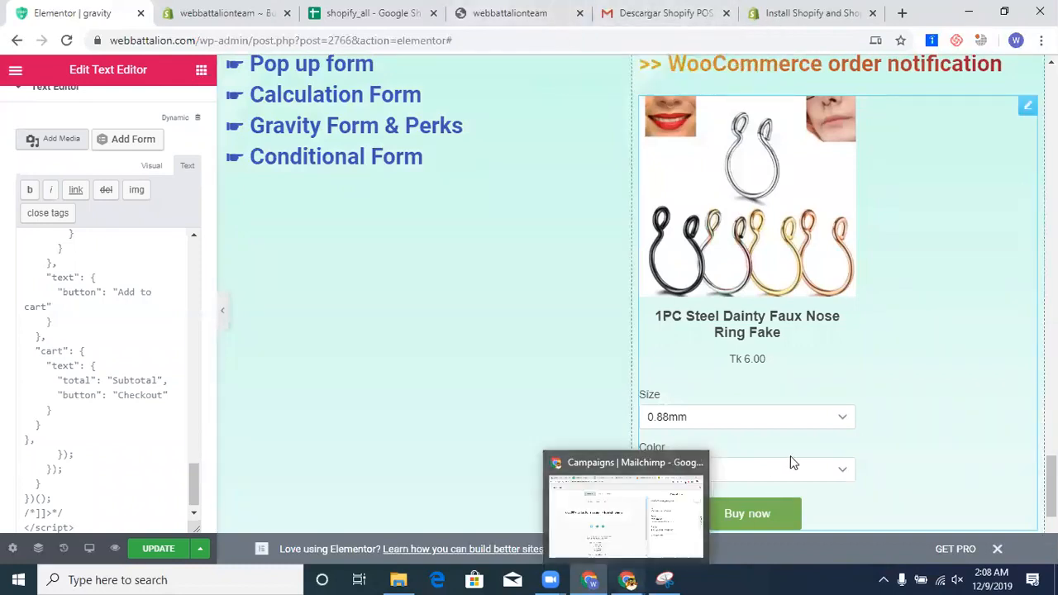
{"action": "scroll", "coordinate": [803, 411], "scroll_direction": "down", "scroll_amount": 3}
{"action": "scroll", "coordinate": [803, 411], "scroll_direction": "up", "scroll_amount": 1}
{"action": "scroll", "coordinate": [803, 418], "scroll_direction": "up", "scroll_amount": 1}
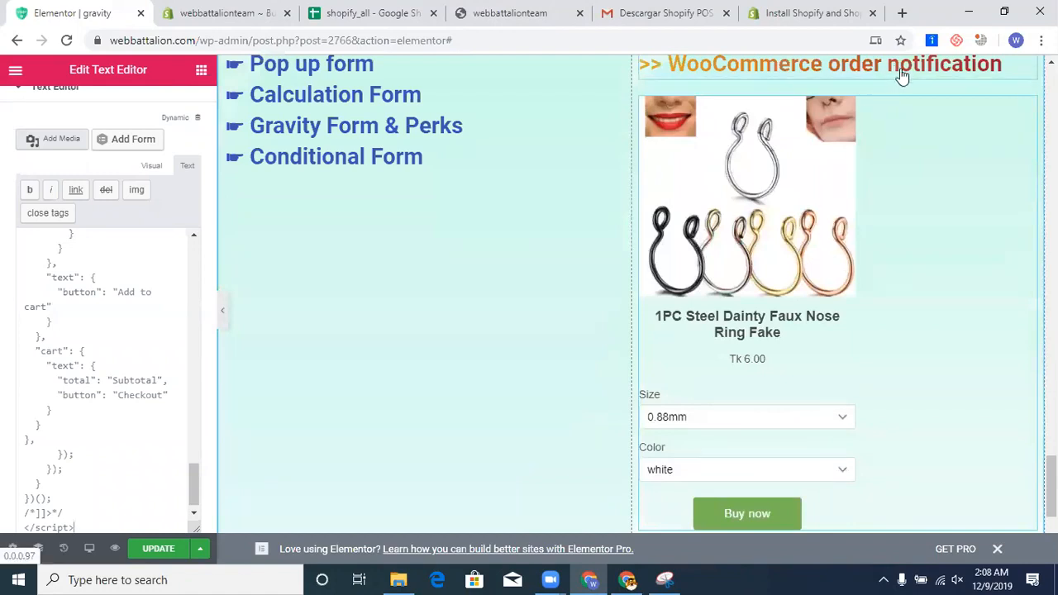
Switch to the shopify_all sheet and extend the "mailchimp campaign" label in cell B39 to "mailchimp campaign/wp text editor".
{"action": "left_click", "coordinate": [666, 580]}
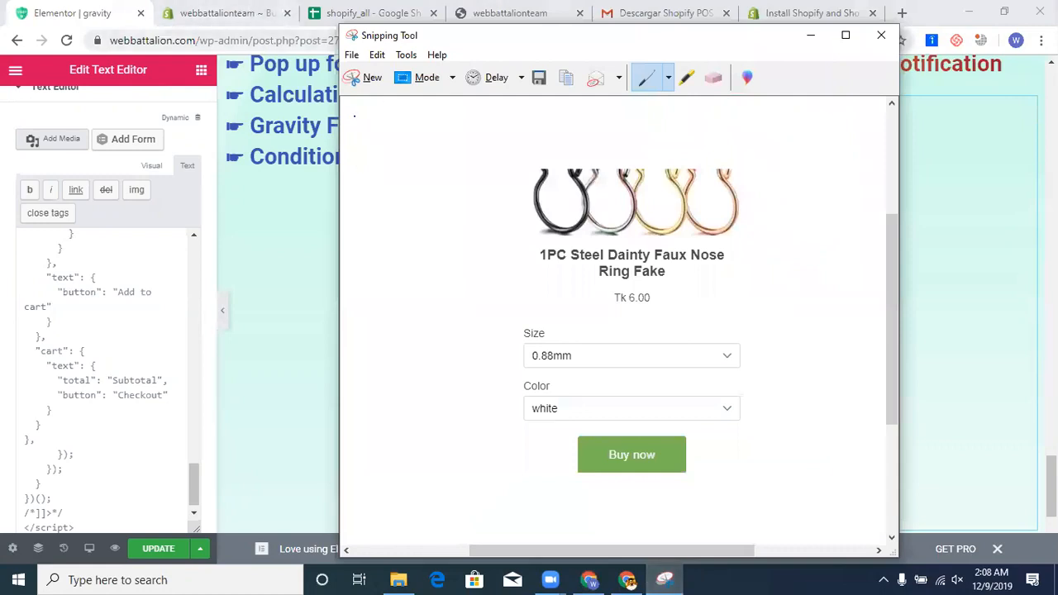
{"action": "left_click", "coordinate": [627, 580]}
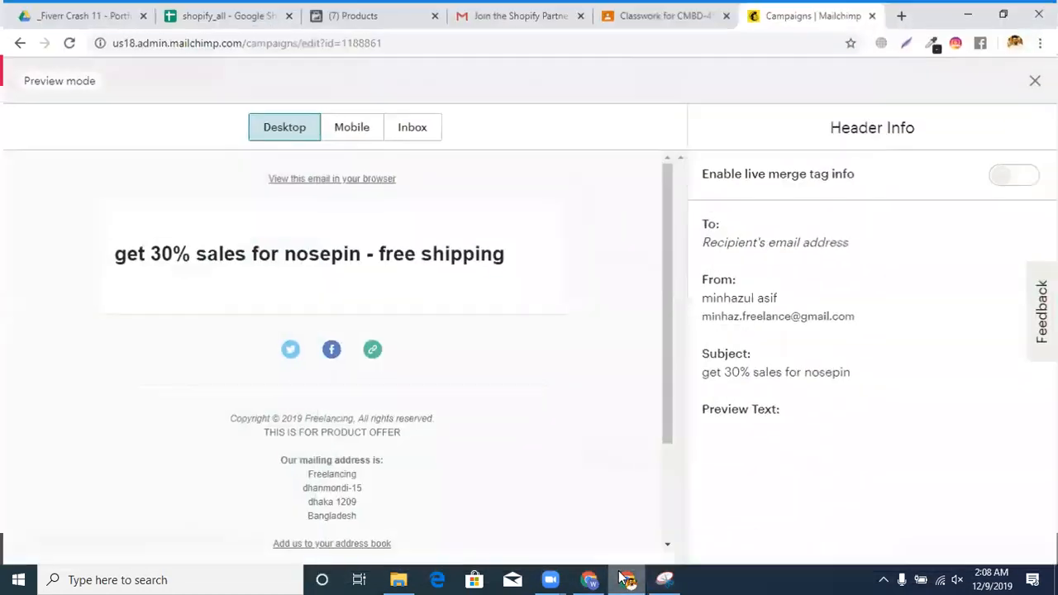
{"action": "left_click", "coordinate": [248, 12]}
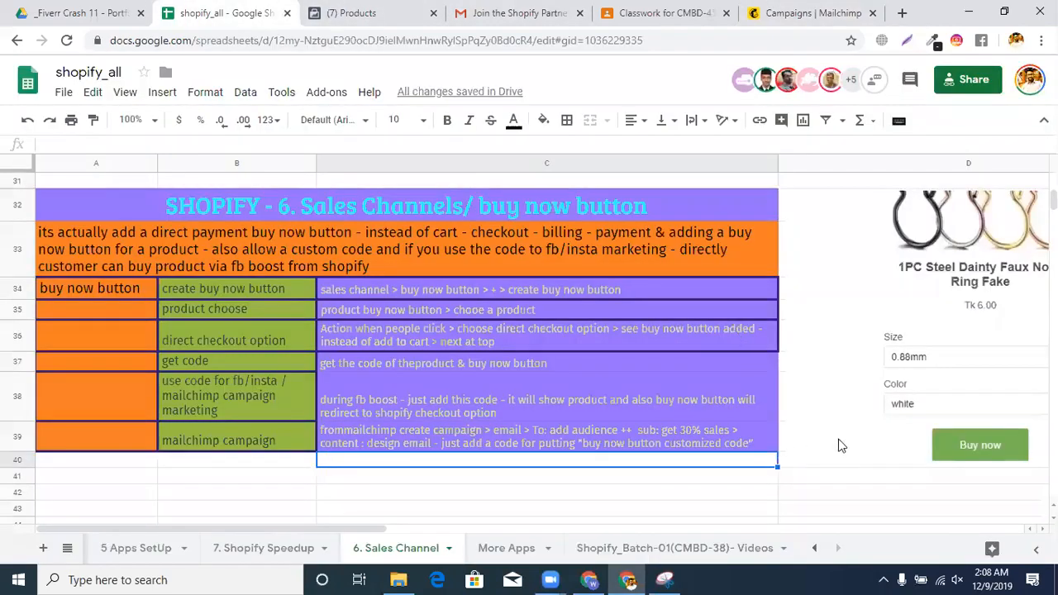
{"action": "double_click", "coordinate": [278, 436]}
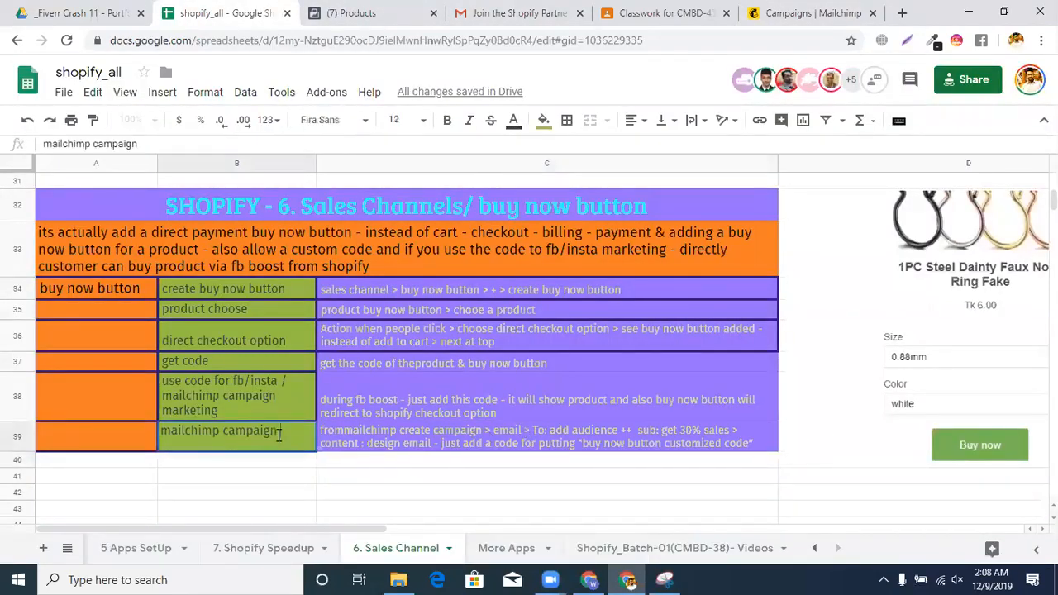
{"action": "type", "text": "/"}
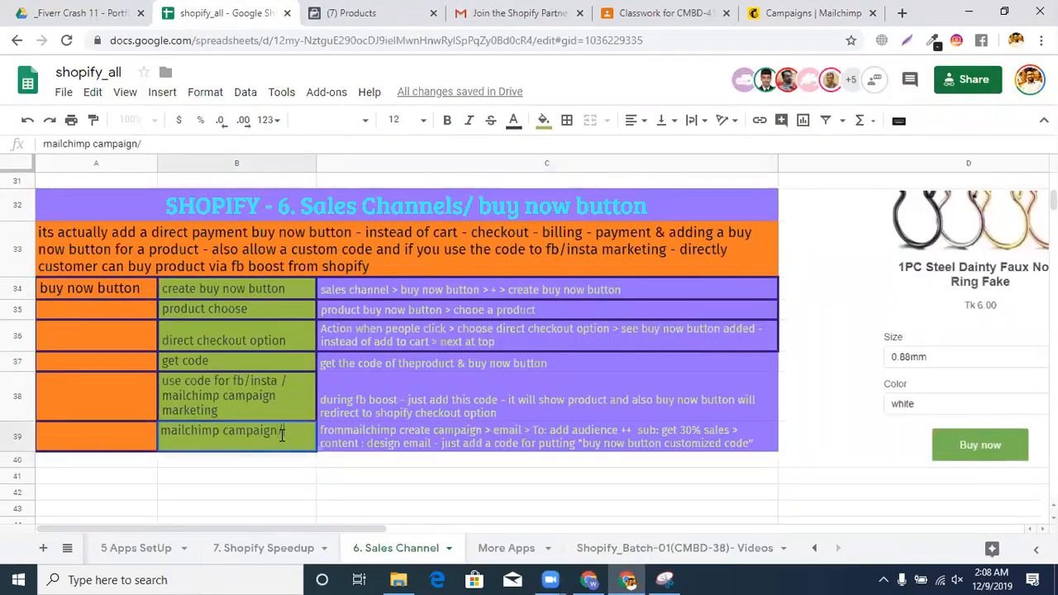
{"action": "type", "text": "wp text editor"}
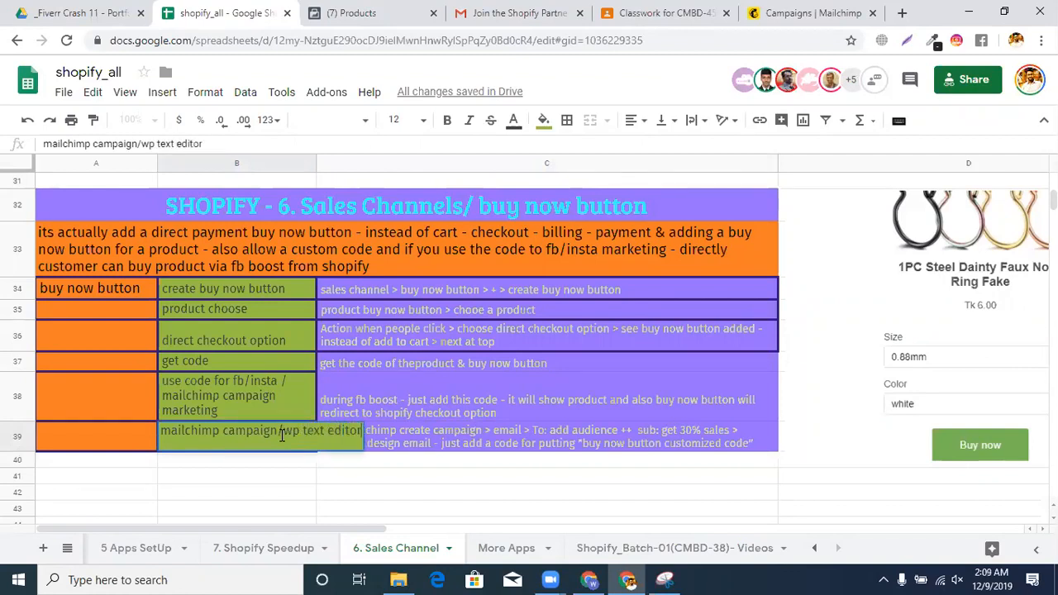
{"action": "left_click", "coordinate": [627, 463]}
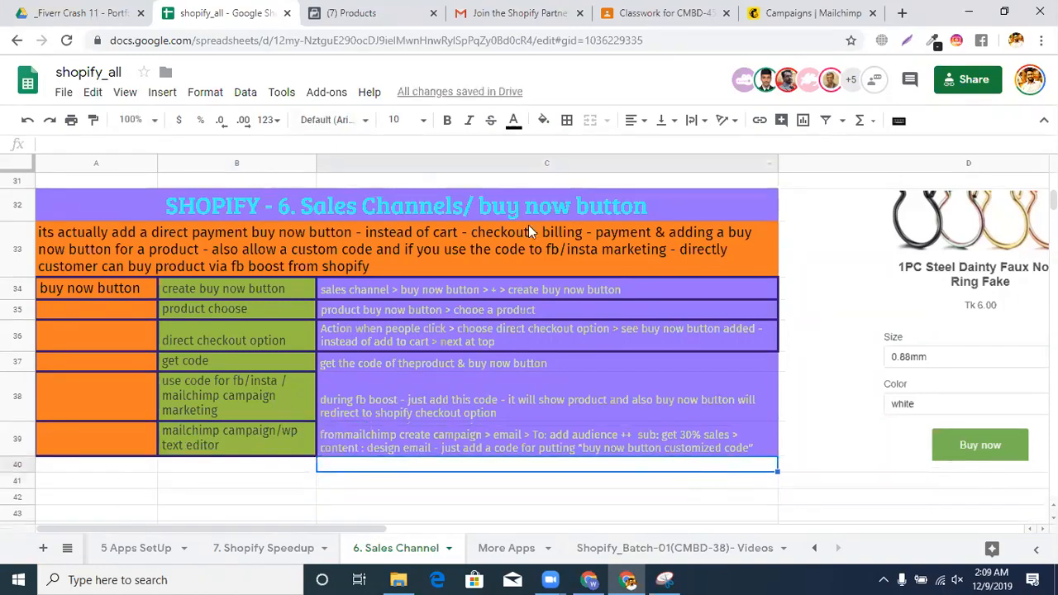
{"action": "left_click", "coordinate": [997, 362]}
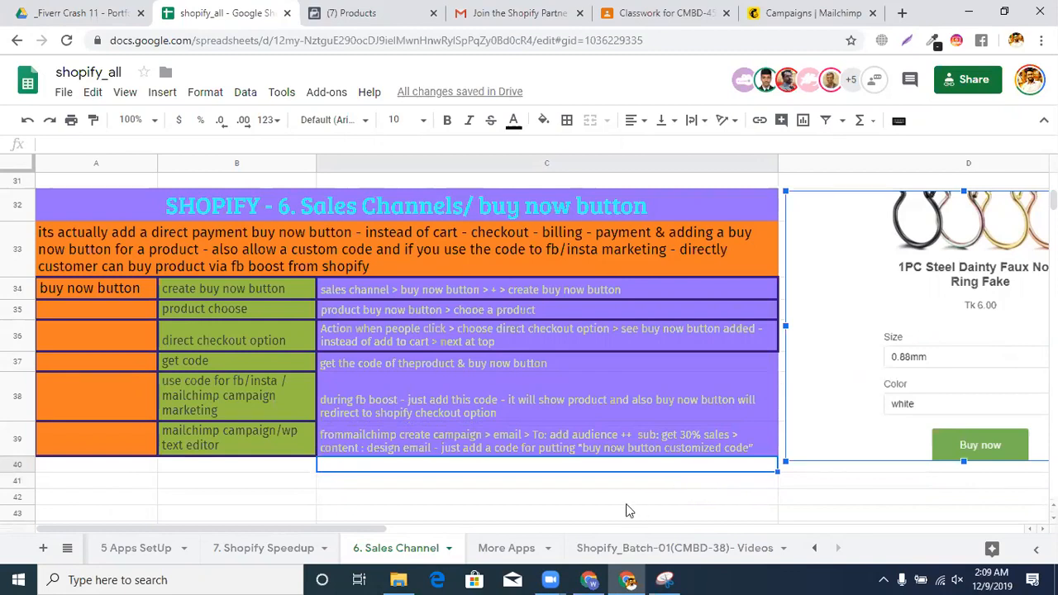
{"action": "key", "text": "Escape"}
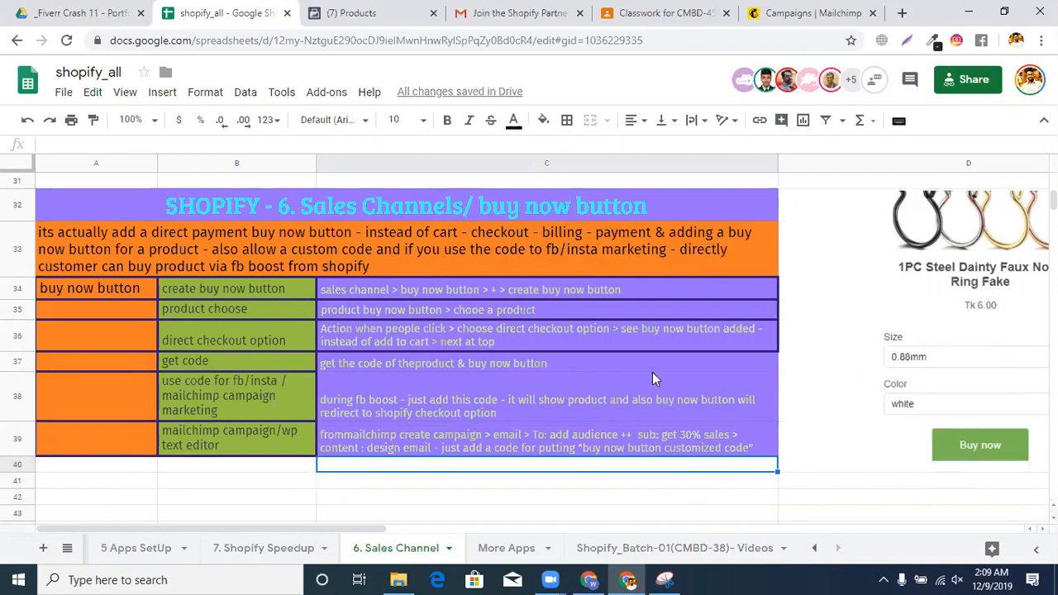
Copy the web address of the shopify_all spreadsheet and switch to the other open window.
{"action": "left_click", "coordinate": [340, 41]}
{"action": "right_click", "coordinate": [340, 45]}
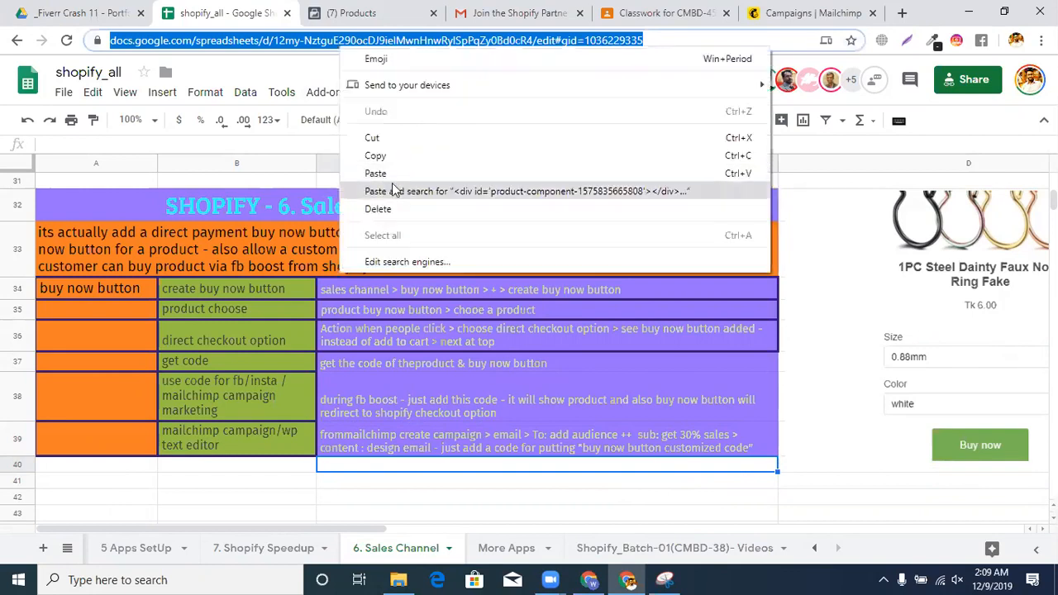
{"action": "left_click", "coordinate": [395, 158]}
{"action": "key", "text": "alt+Tab"}
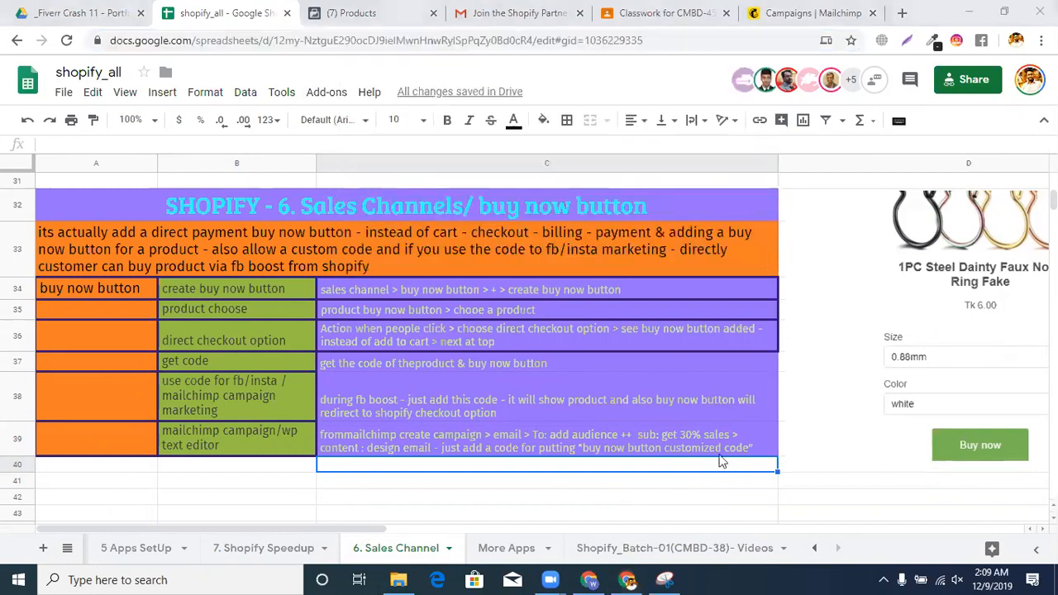